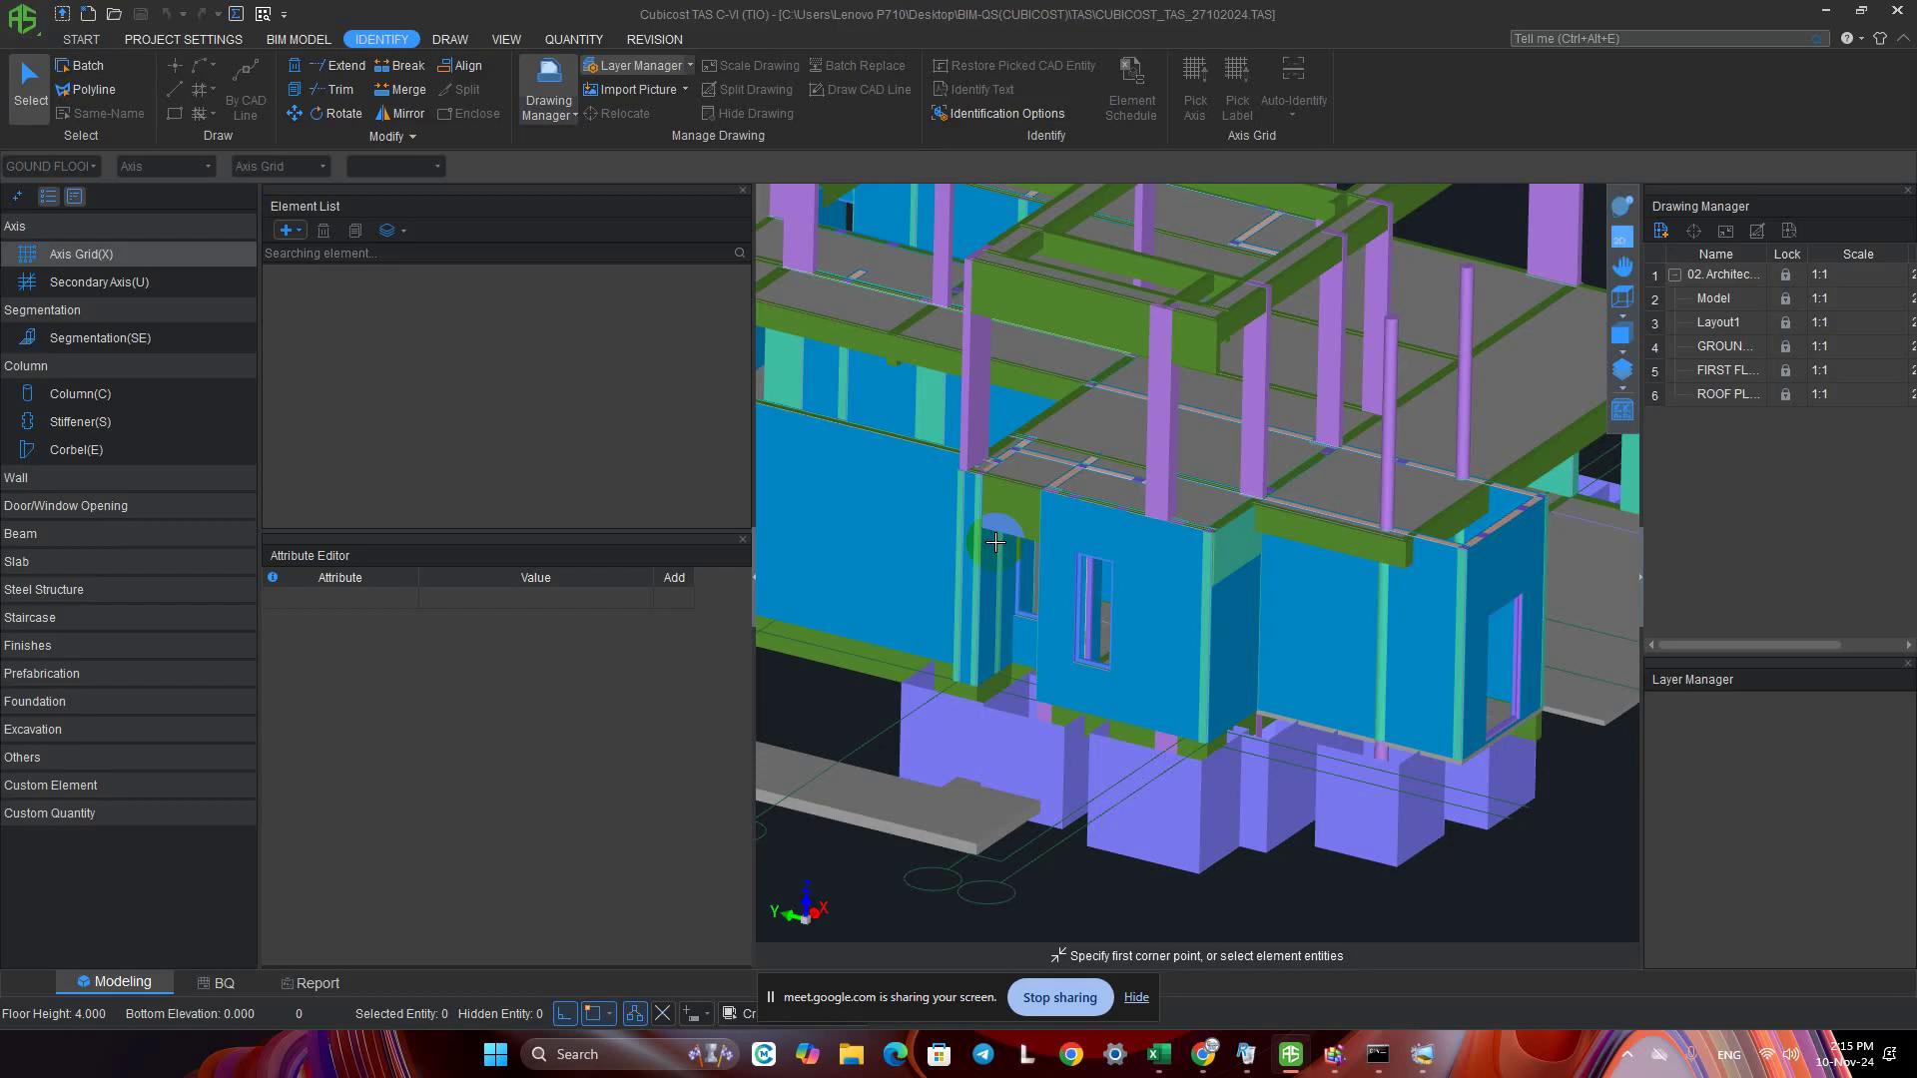
Hide the Meet screen-sharing bar and bring the Google Meet call window to the front
{"action": "left_click", "coordinate": [1136, 997]}
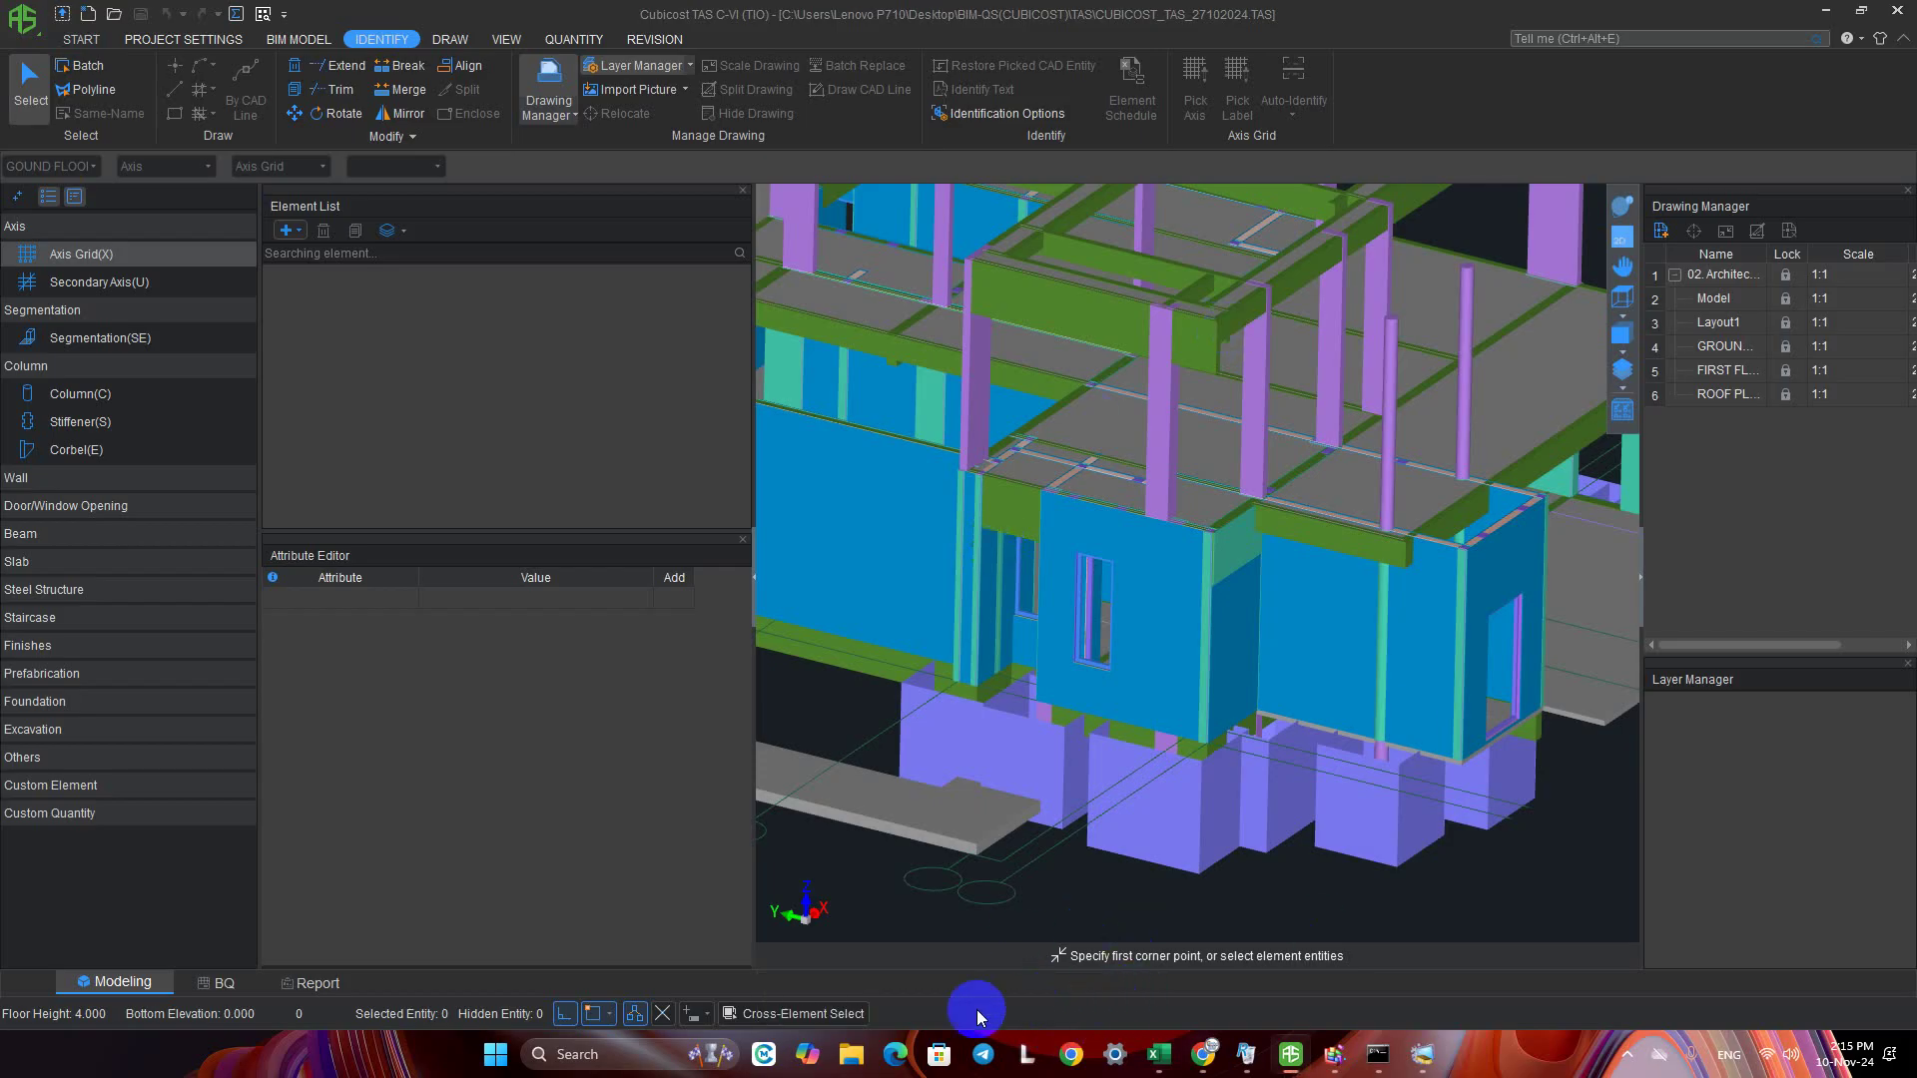
{"action": "left_click", "coordinate": [1208, 1056]}
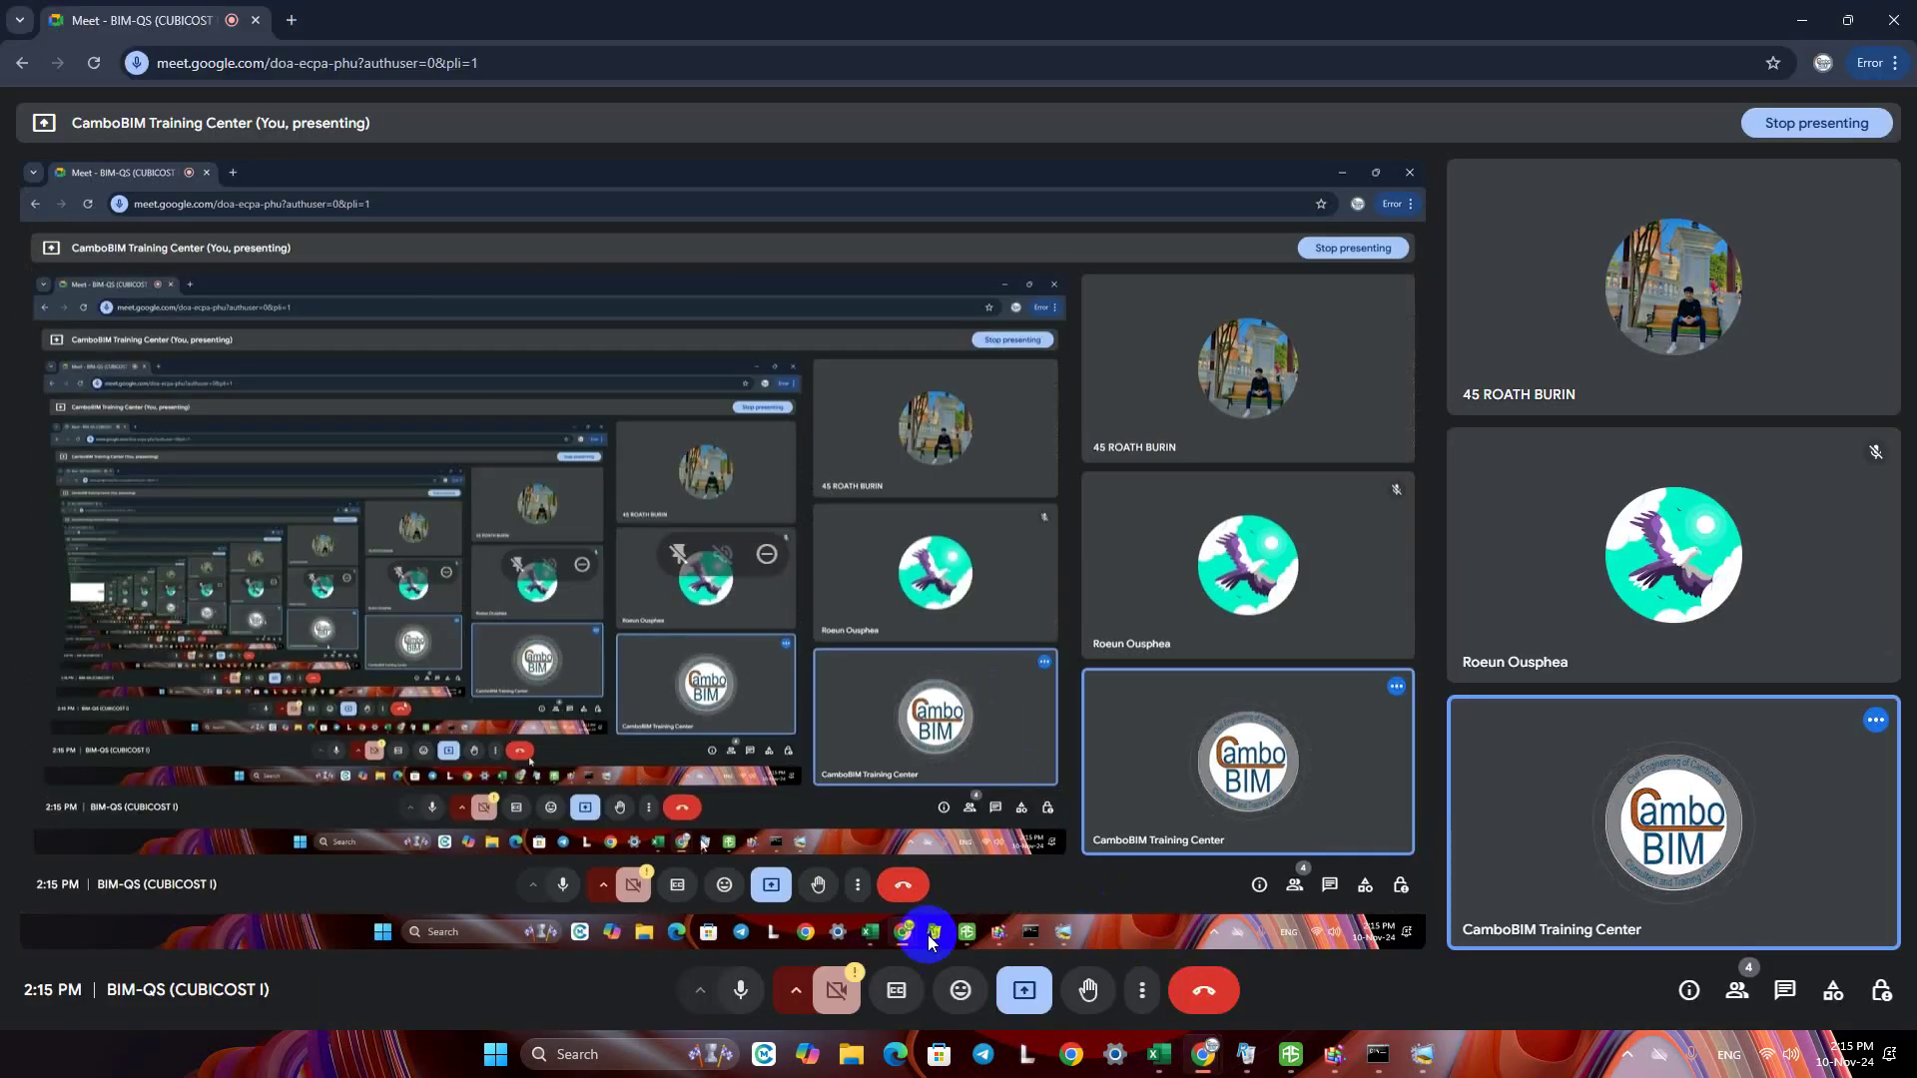
Restart the Meet presentation so it shares the entire screen
{"action": "left_click", "coordinate": [1024, 990]}
{"action": "left_click", "coordinate": [1049, 910]}
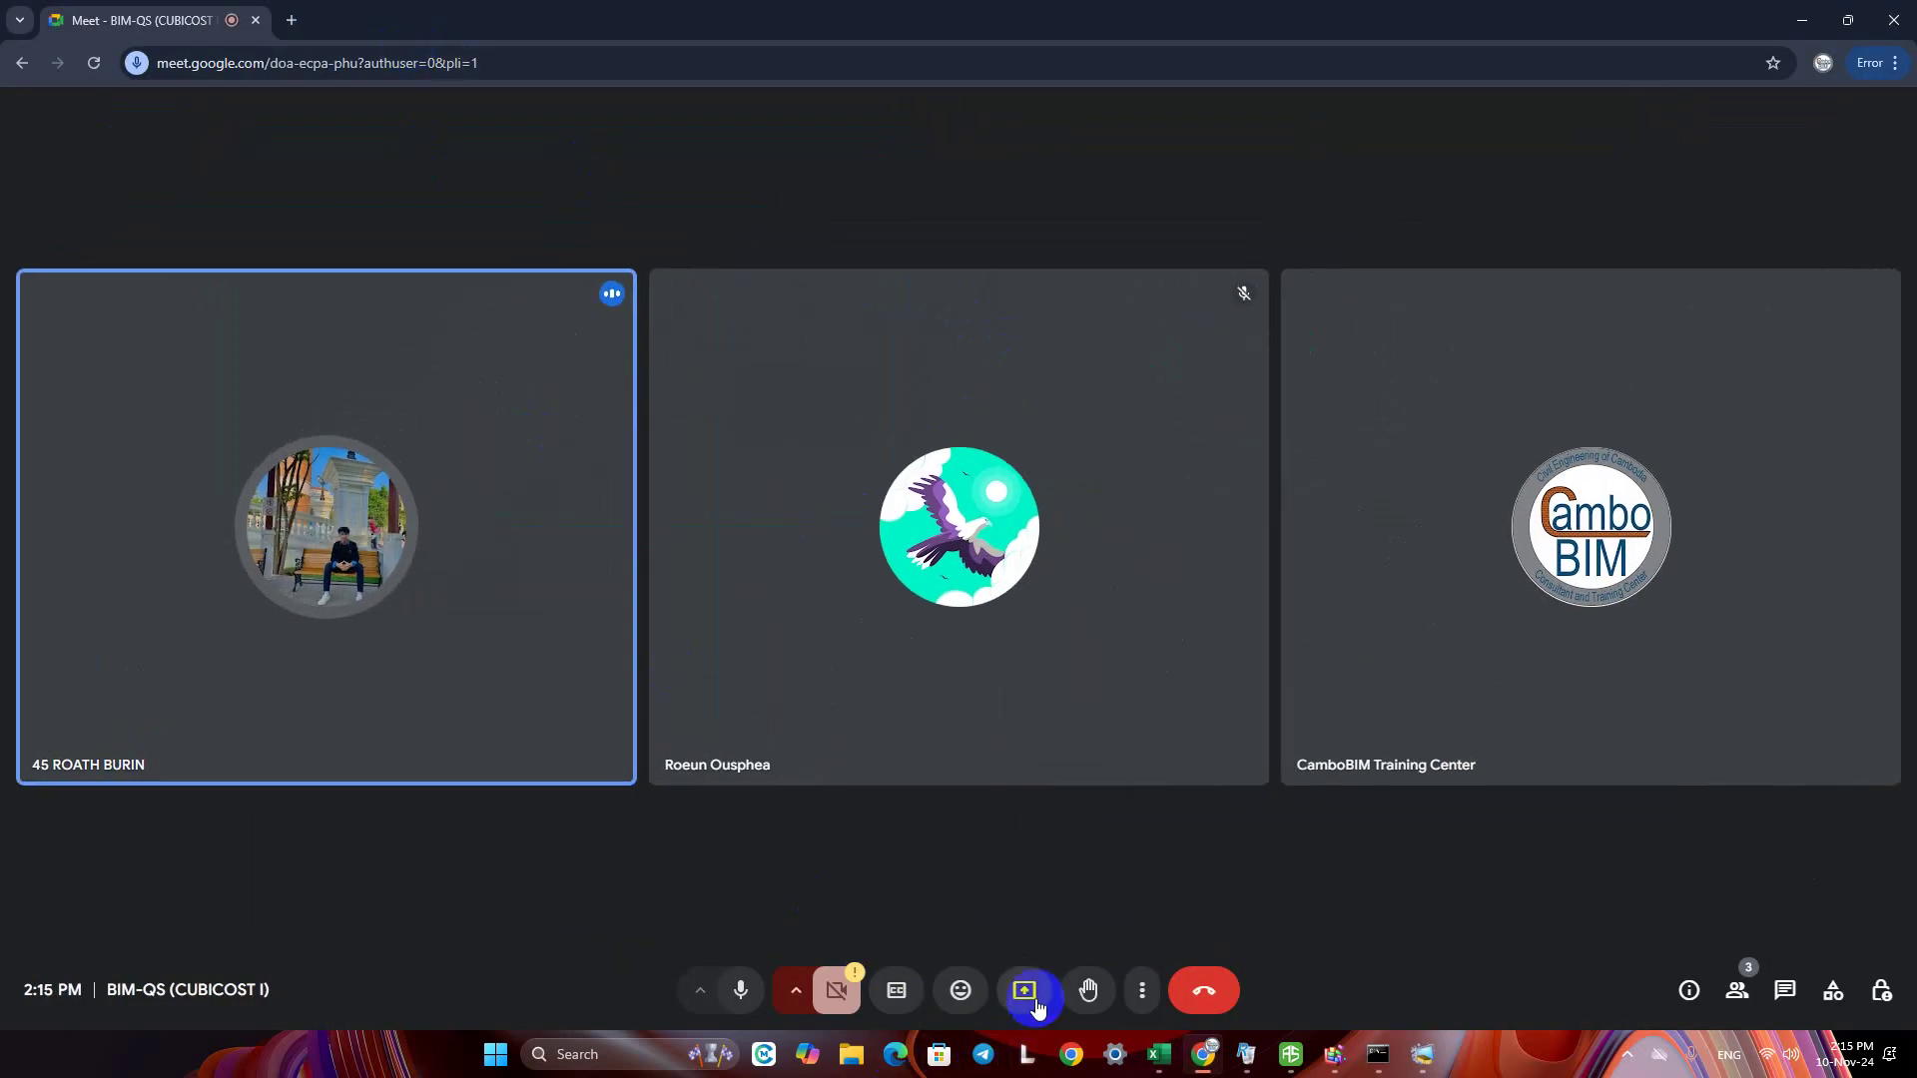
{"action": "left_click", "coordinate": [1010, 972]}
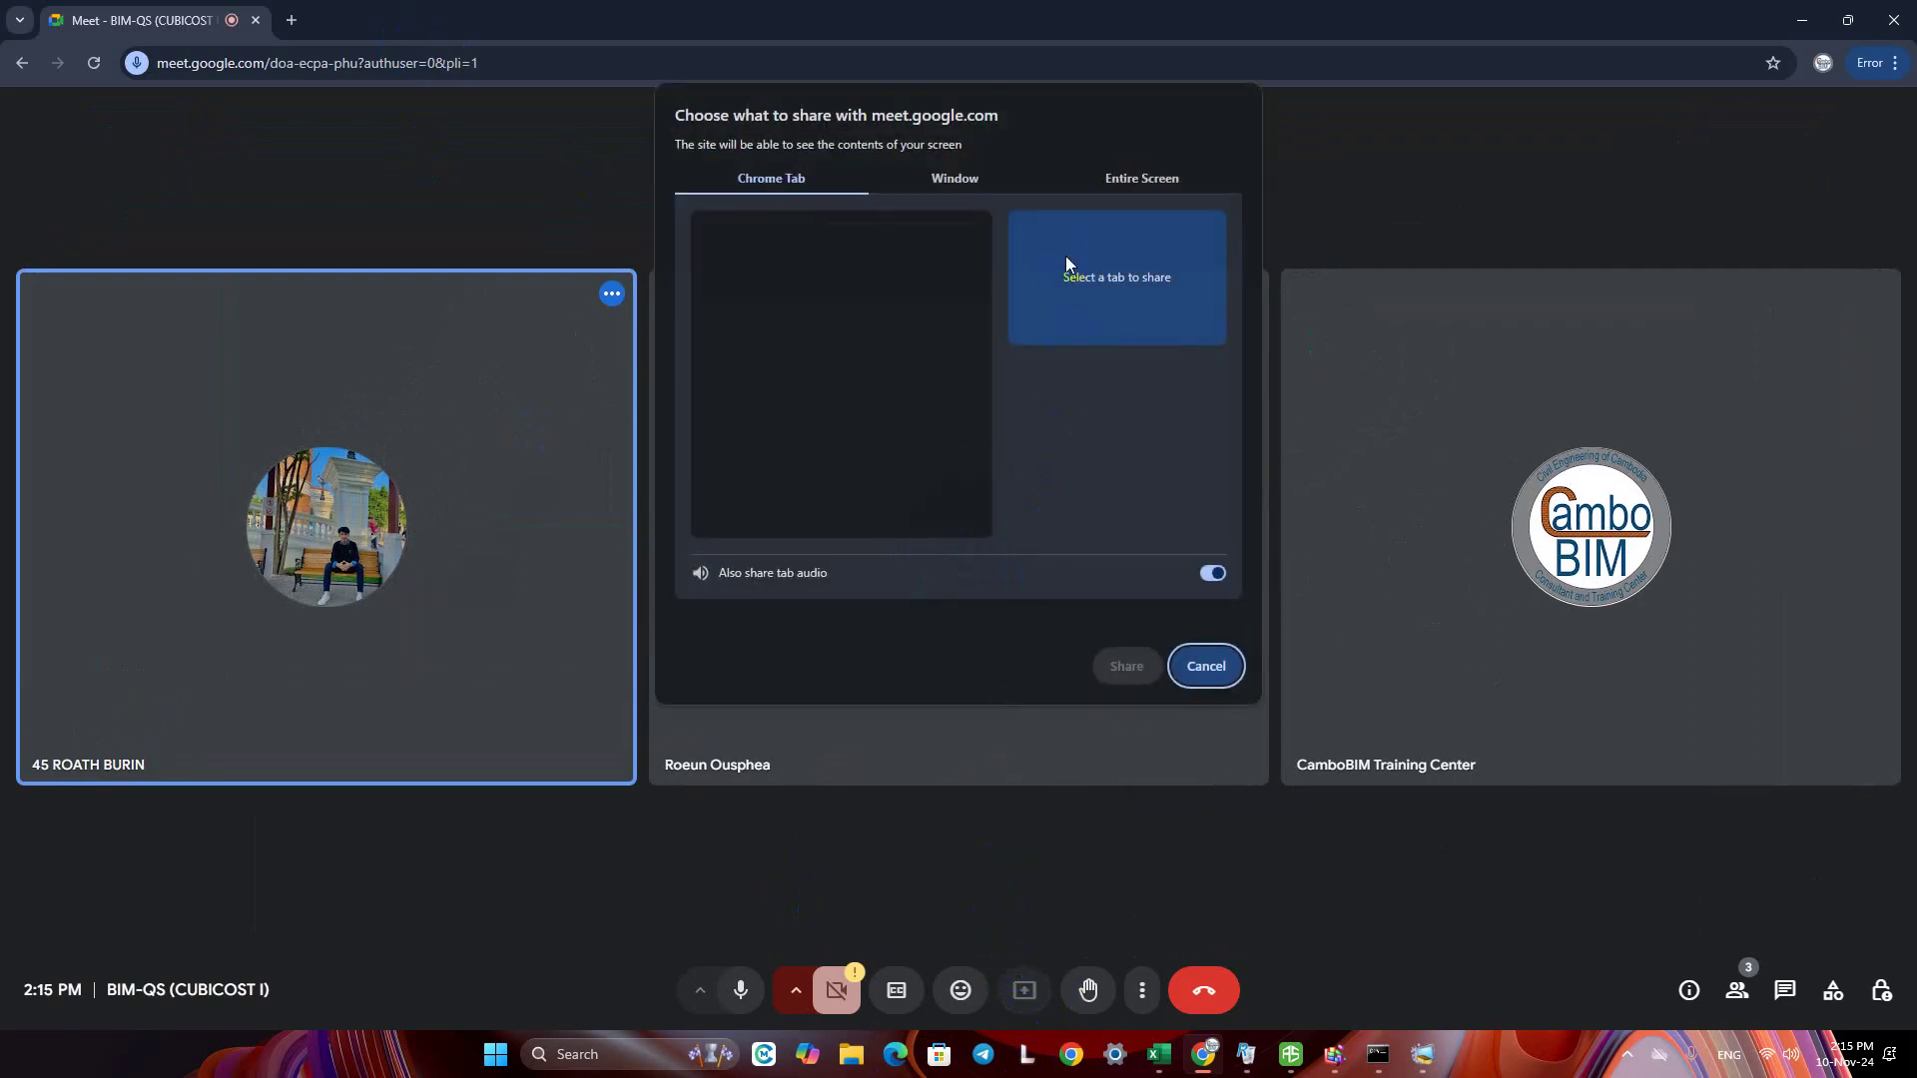
{"action": "left_click", "coordinate": [1138, 179]}
{"action": "left_click", "coordinate": [857, 300]}
{"action": "left_click", "coordinate": [1126, 665]}
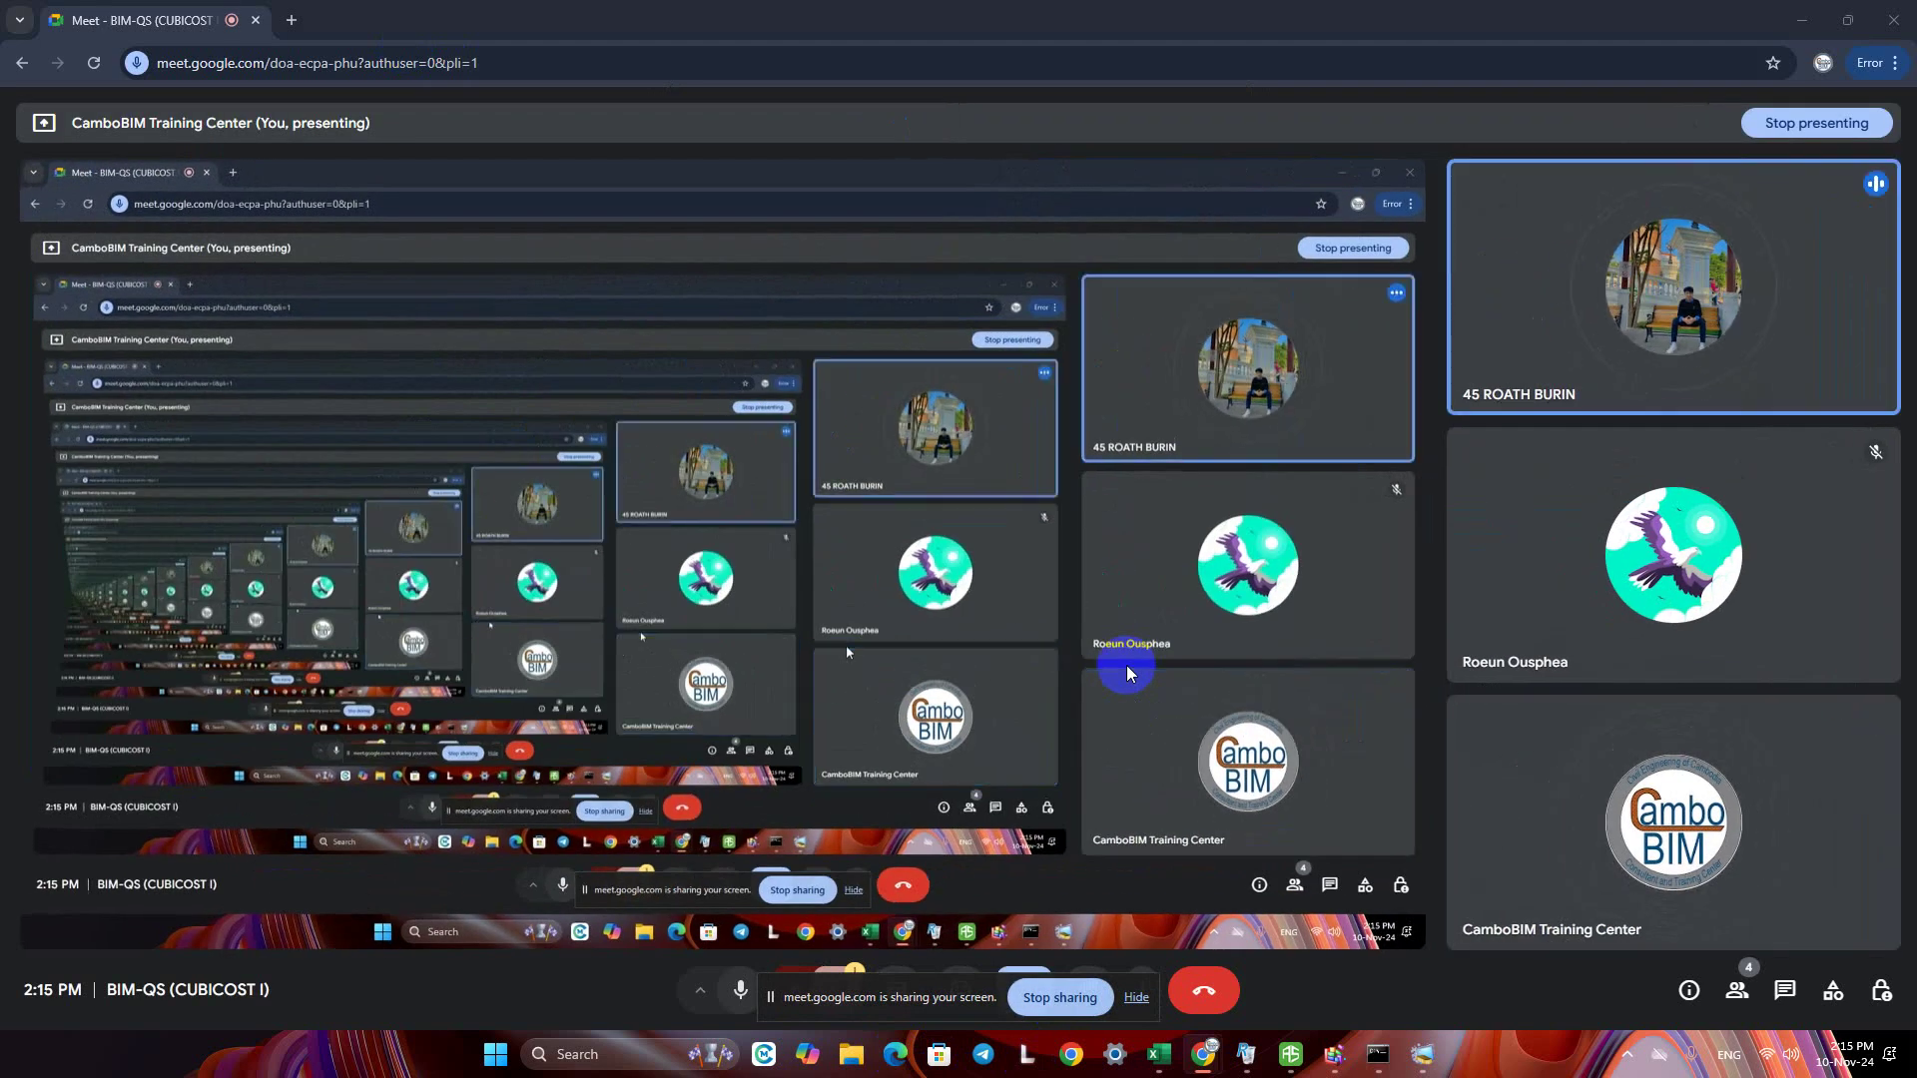
Minimise Chrome to return to the Cubicost model and zoom in on it
{"action": "left_click", "coordinate": [1802, 20]}
{"action": "scroll", "coordinate": [1258, 524], "scroll_direction": "up", "scroll_amount": 1}
{"action": "scroll", "coordinate": [1260, 549], "scroll_direction": "up", "scroll_amount": 1}
{"action": "scroll", "coordinate": [1263, 579], "scroll_direction": "up", "scroll_amount": 1}
{"action": "scroll", "coordinate": [1255, 579], "scroll_direction": "up", "scroll_amount": 2}
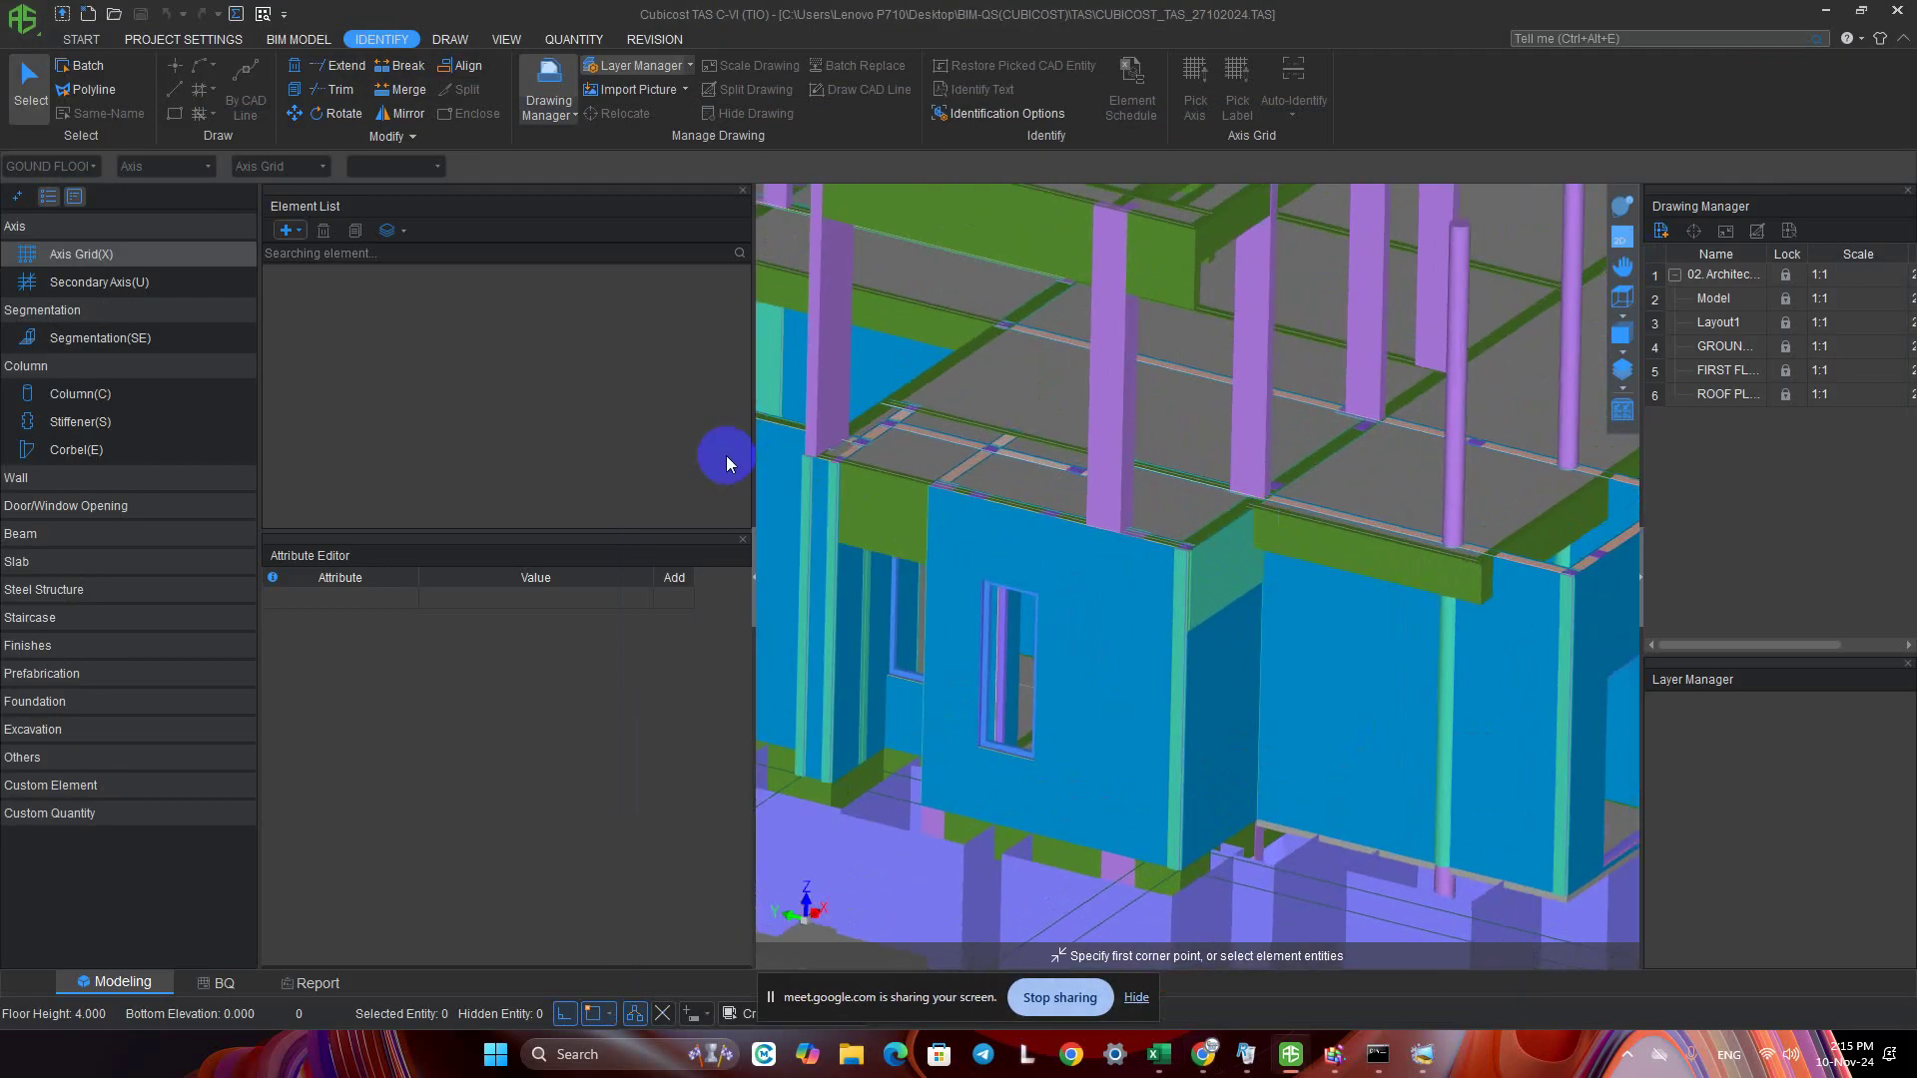
Narrow the side panels to widen the 3D view, switch to QUANTITY, and orbit the model
{"action": "left_click_drag", "start_coordinate": [749, 463], "coordinate": [478, 285]}
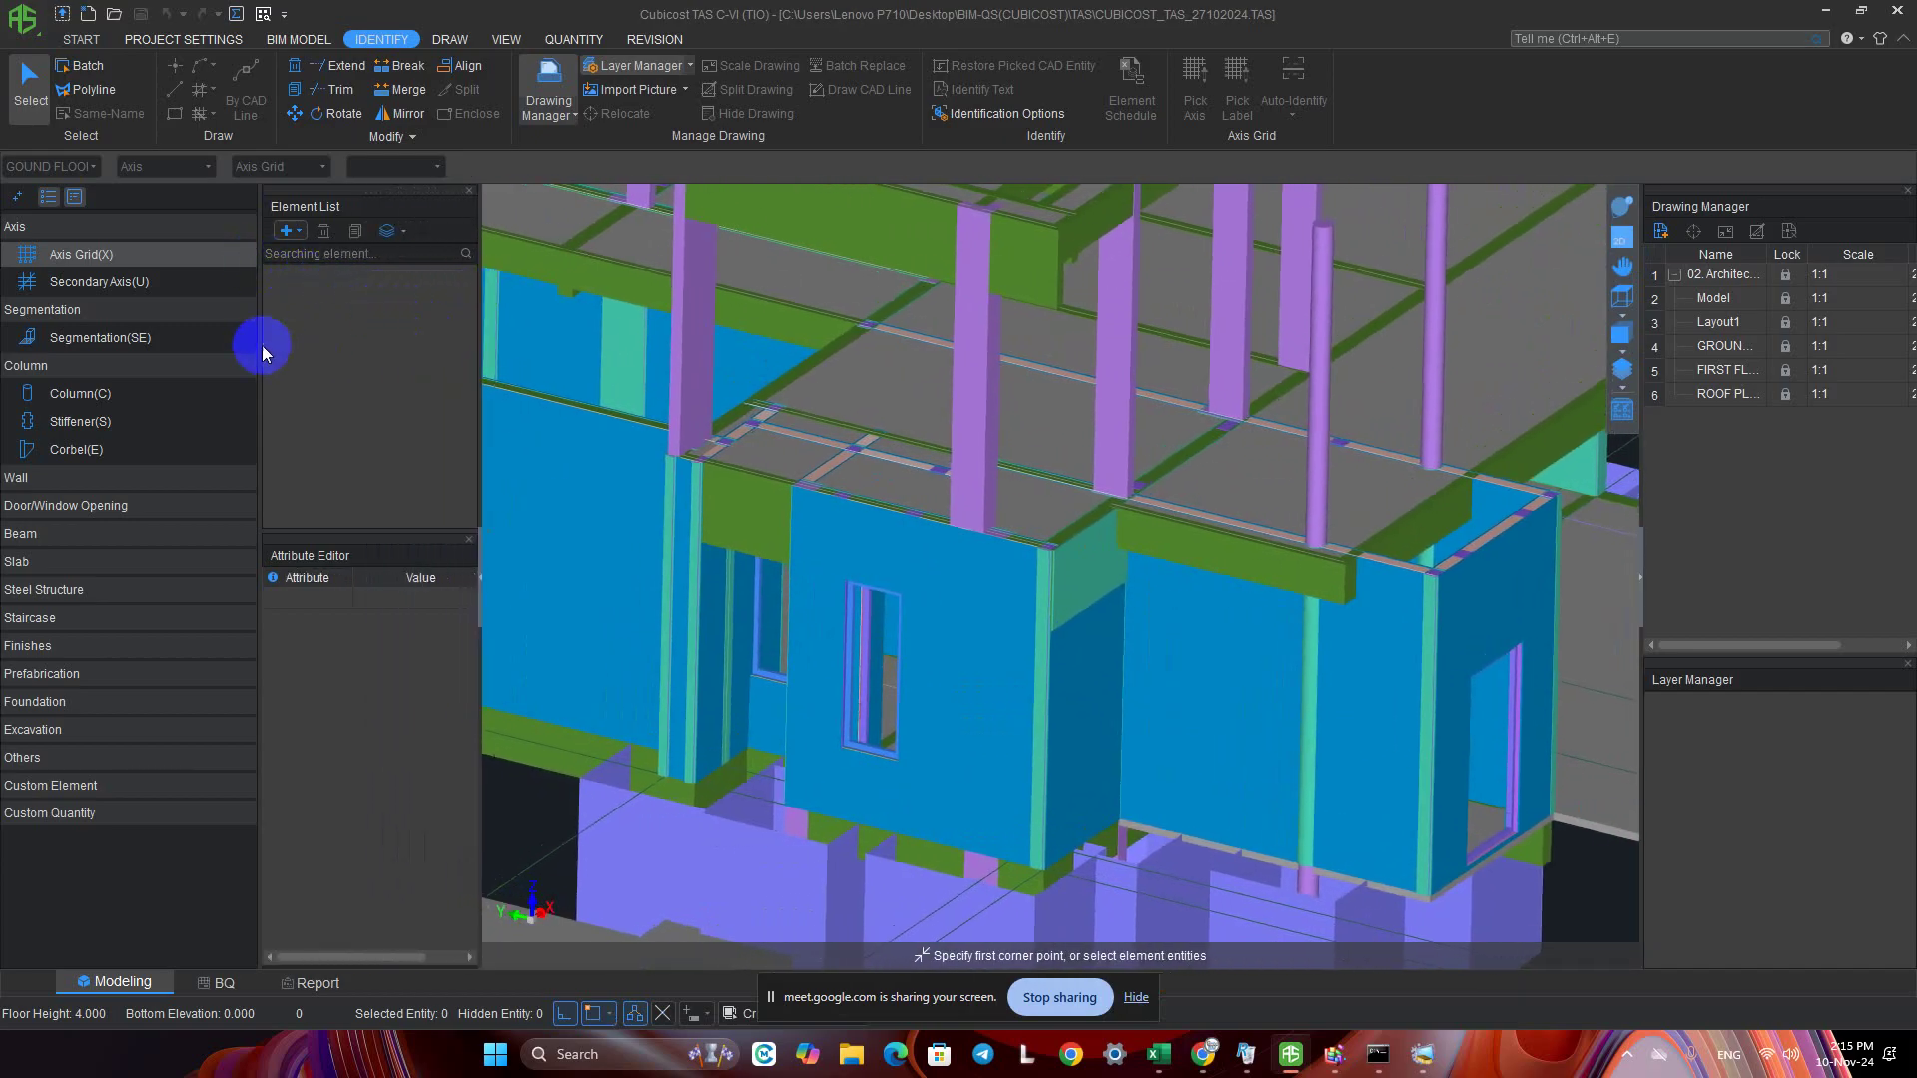
{"action": "left_click_drag", "start_coordinate": [259, 344], "coordinate": [222, 339]}
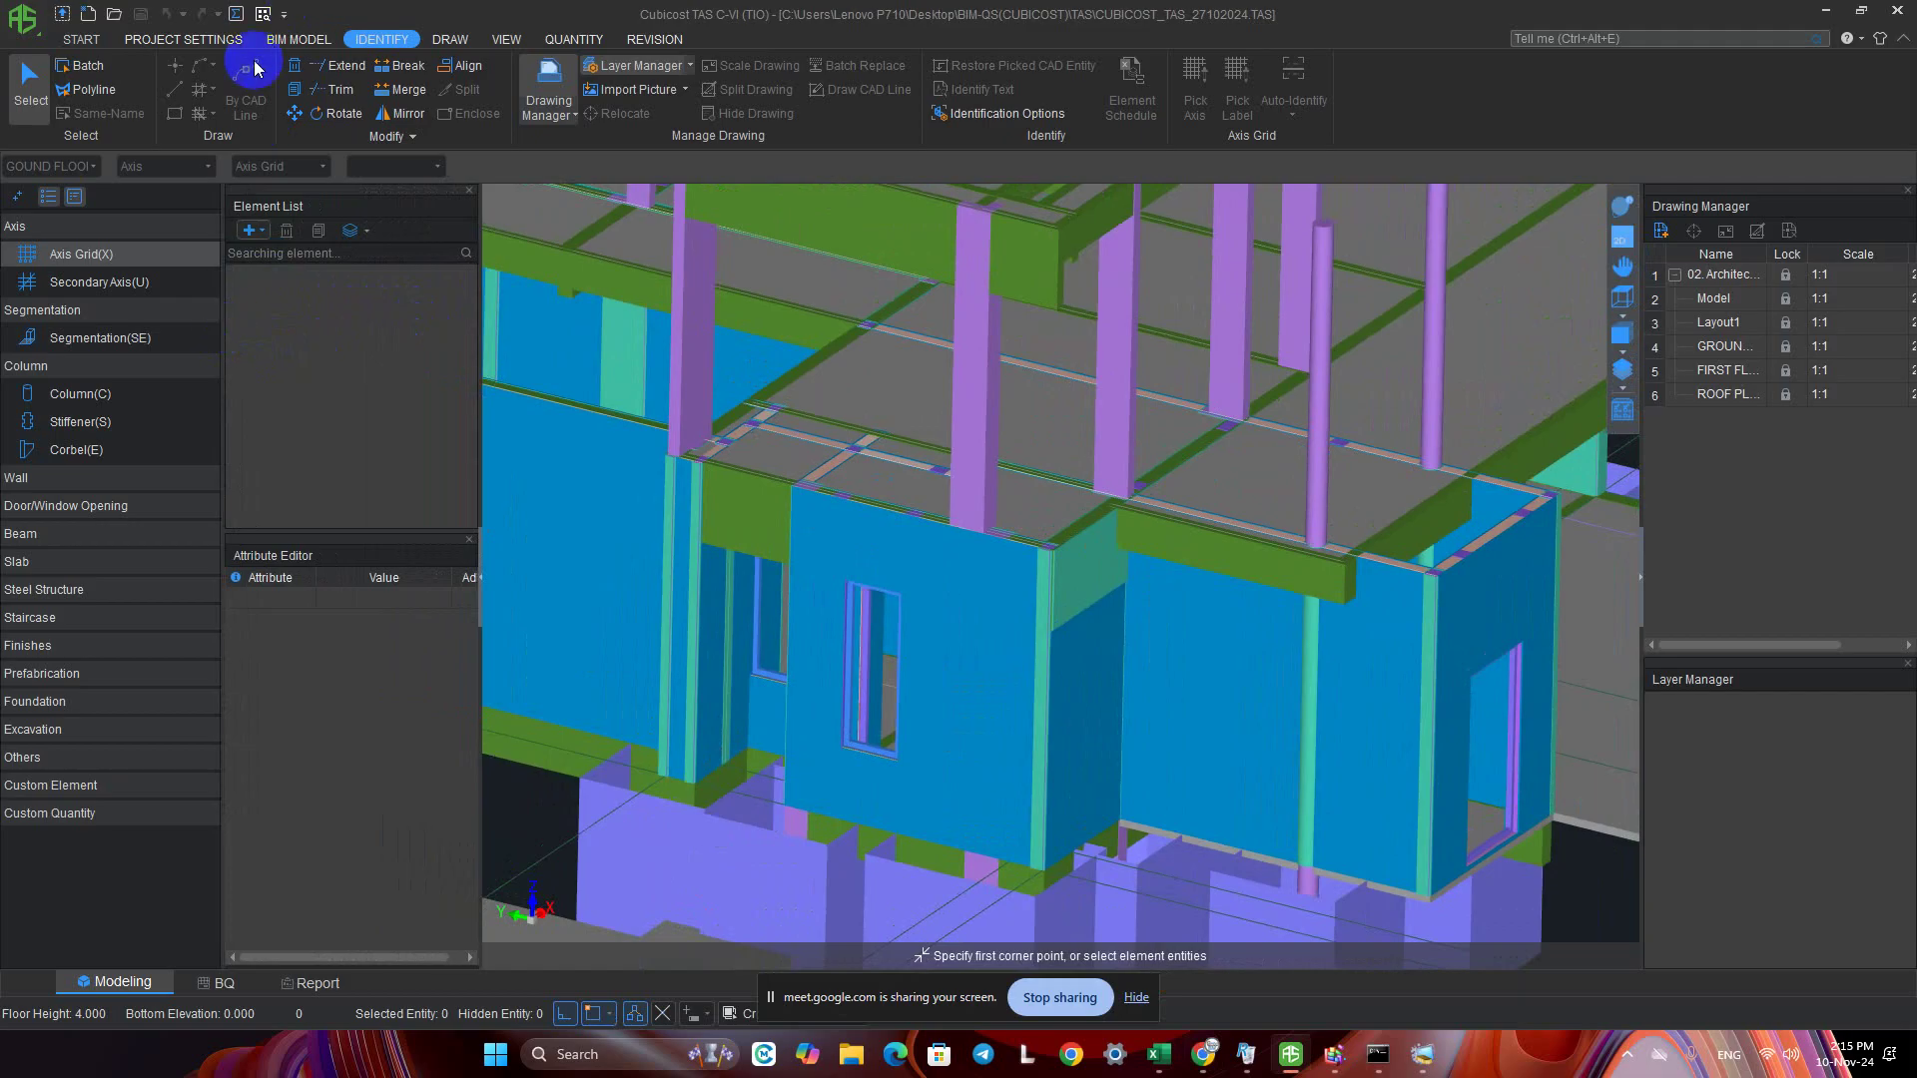
{"action": "left_click", "coordinate": [298, 39]}
{"action": "left_click", "coordinate": [237, 38]}
{"action": "left_click", "coordinate": [569, 40]}
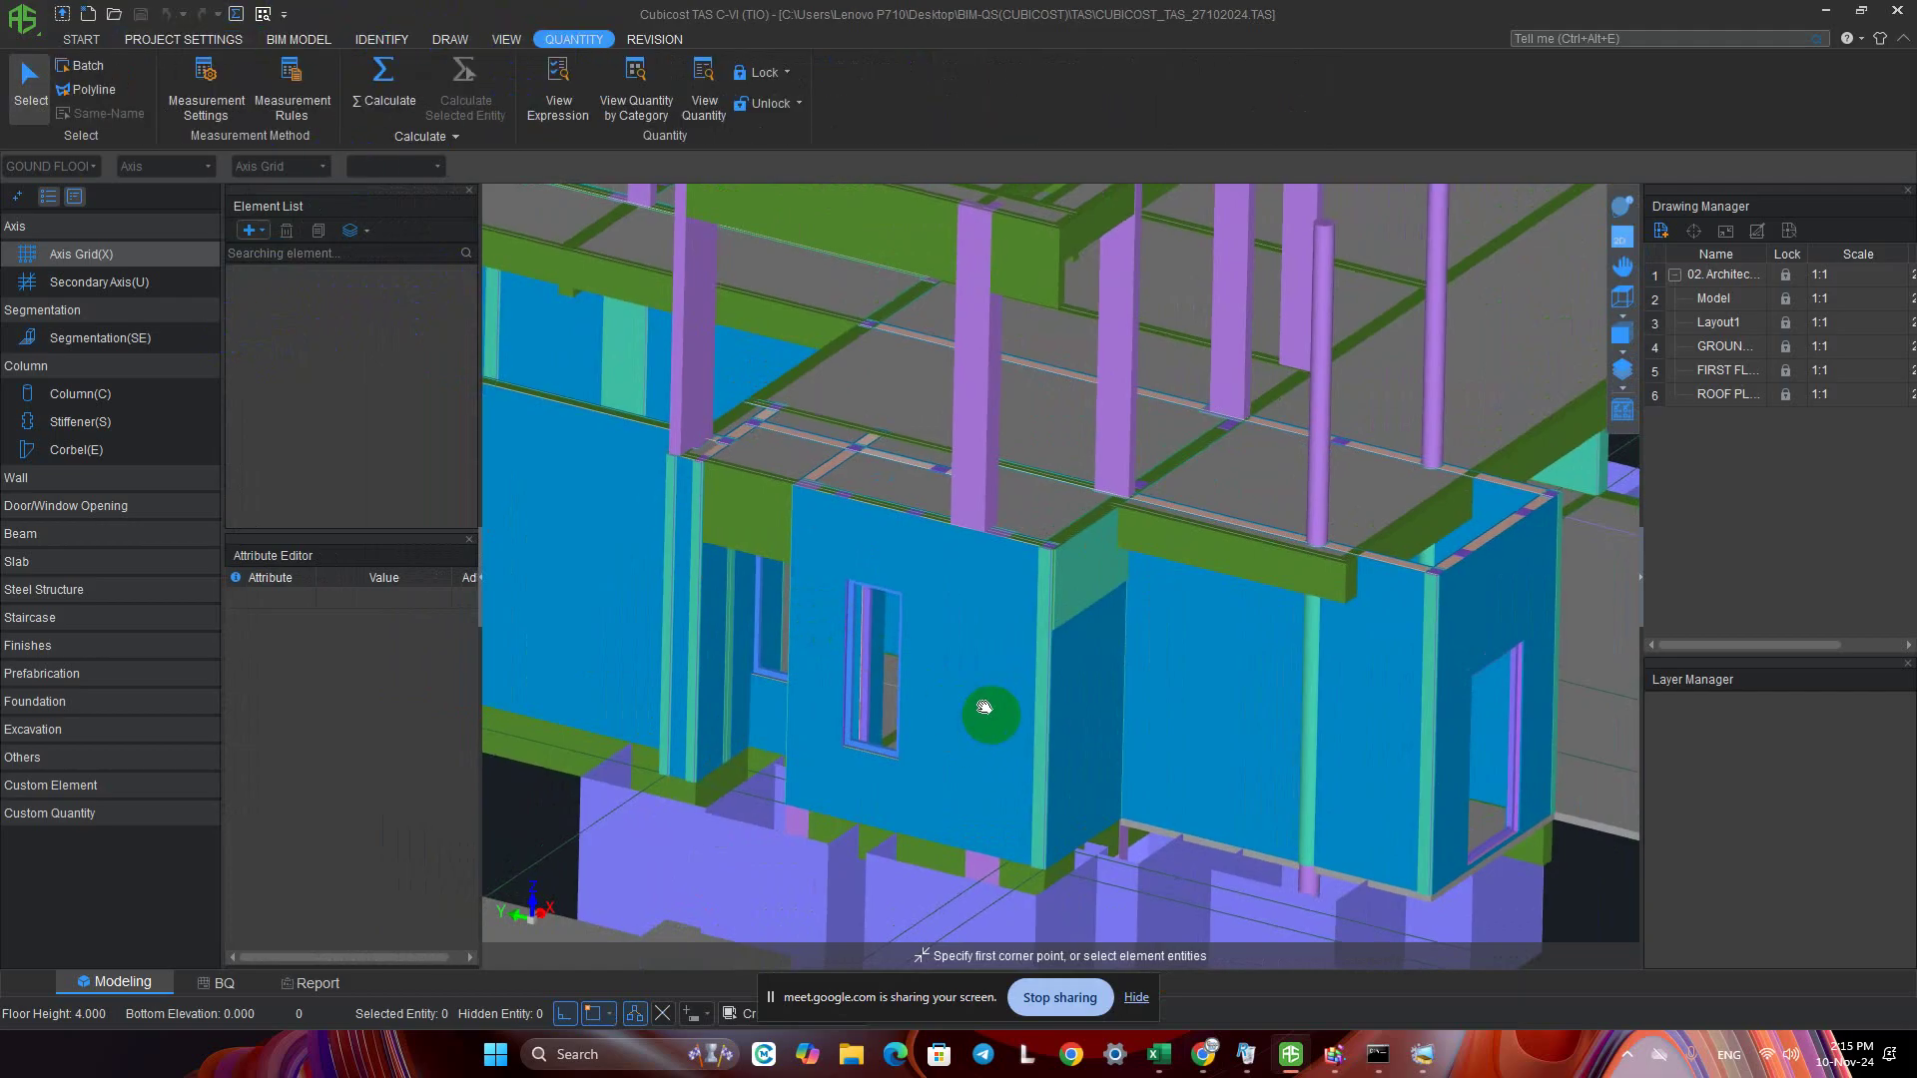
{"action": "left_click", "coordinate": [1136, 998]}
{"action": "mouse_move", "coordinate": [1061, 770]}
{"action": "middle_mouse_down"}
{"action": "mouse_move", "coordinate": [1039, 602]}
{"action": "mouse_move", "coordinate": [1083, 774]}
{"action": "mouse_move", "coordinate": [1055, 699]}
{"action": "mouse_move", "coordinate": [1027, 783]}
{"action": "middle_mouse_up"}
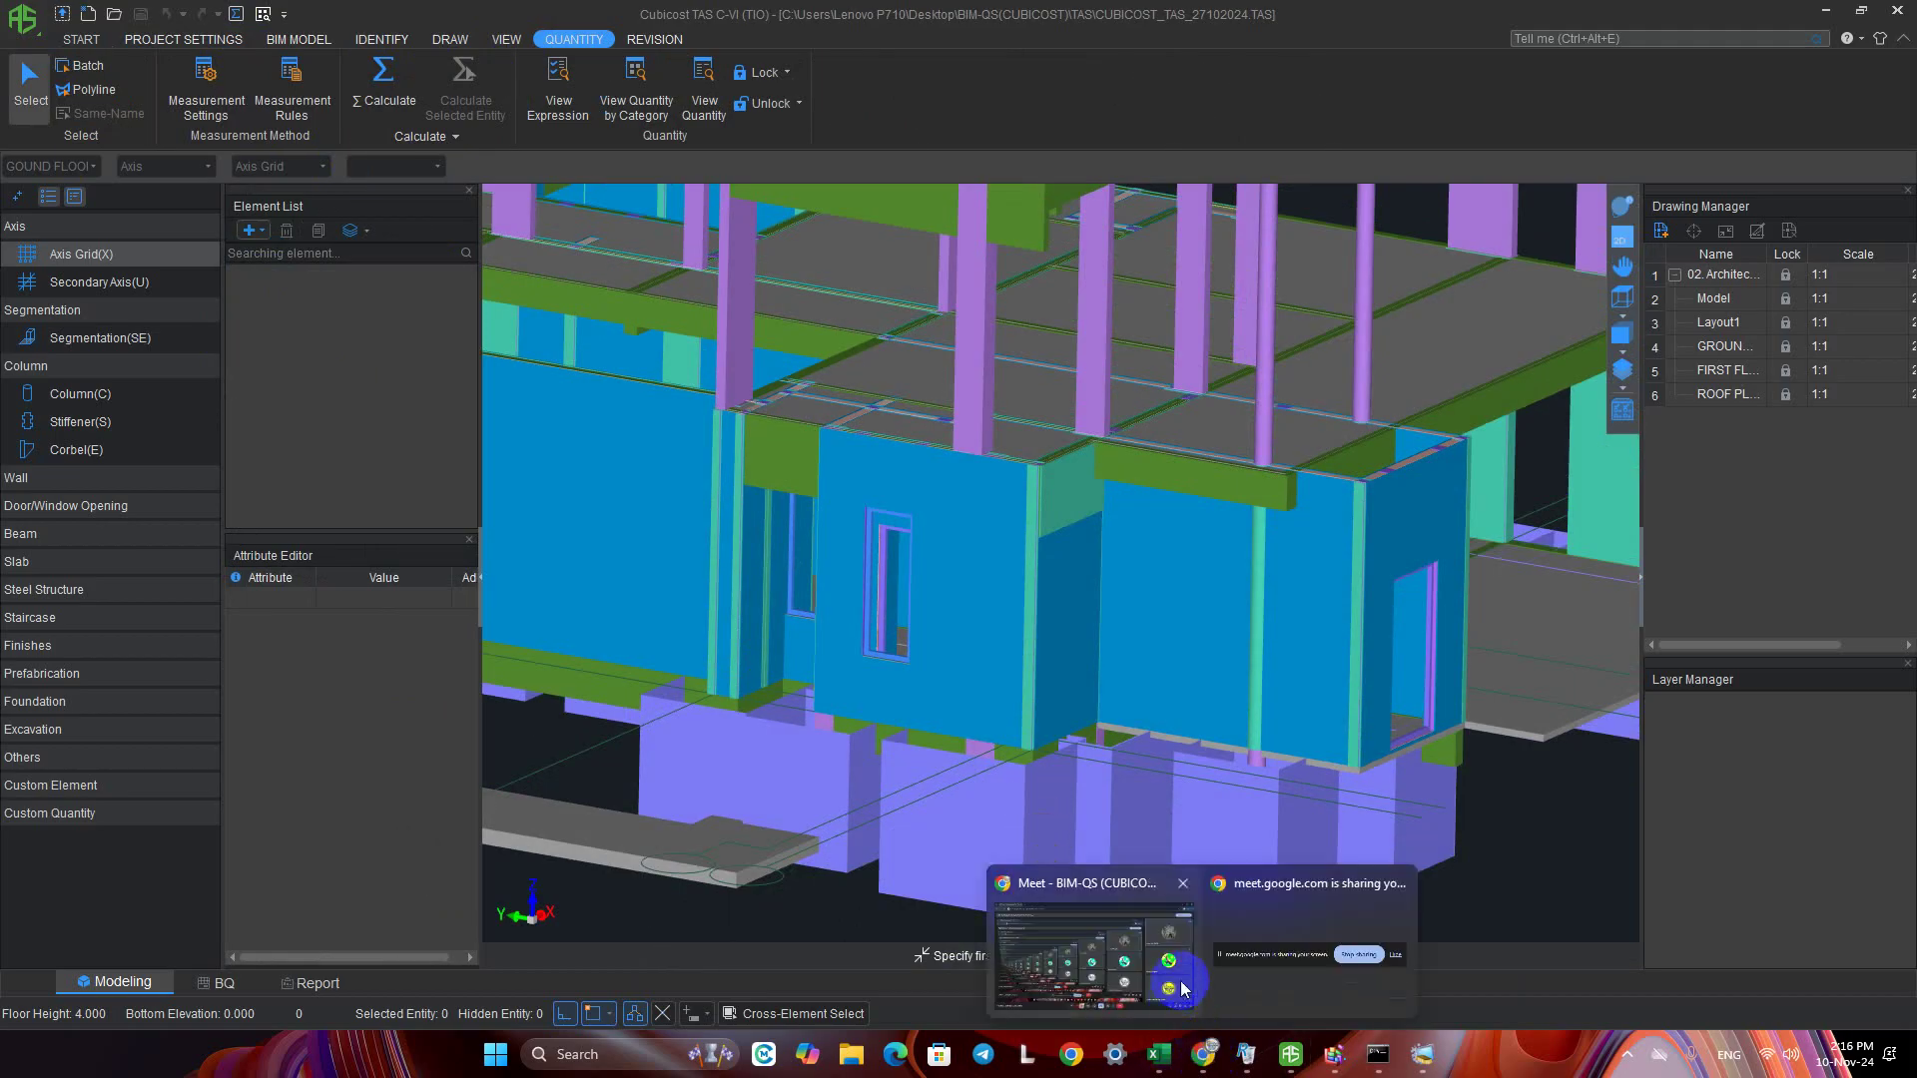
{"action": "left_click", "coordinate": [1083, 954]}
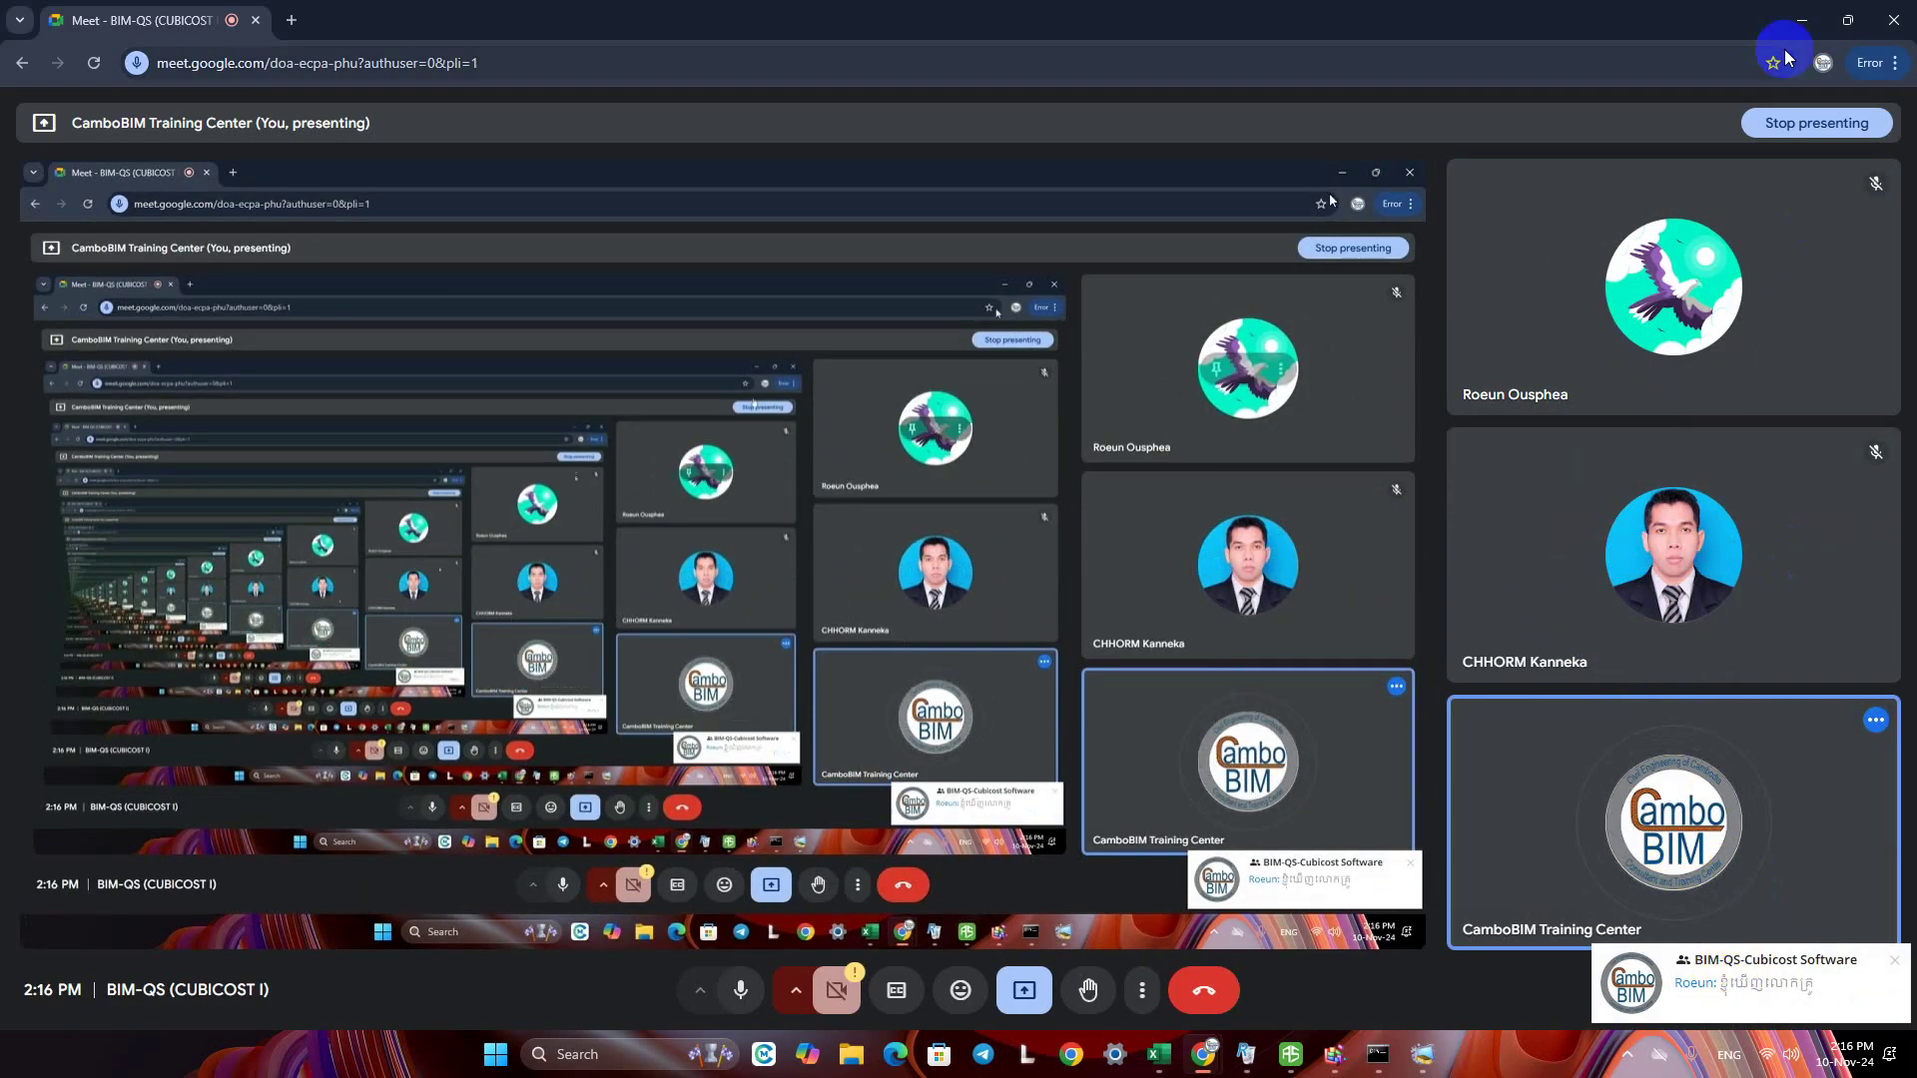
{"action": "left_click", "coordinate": [1802, 20]}
{"action": "mouse_move", "coordinate": [1302, 543]}
{"action": "middle_mouse_down", "text": "shift"}
{"action": "mouse_move", "coordinate": [1231, 606]}
{"action": "mouse_move", "coordinate": [1277, 733]}
{"action": "mouse_move", "coordinate": [1263, 706]}
{"action": "mouse_move", "coordinate": [1054, 604]}
{"action": "mouse_move", "coordinate": [1173, 622]}
{"action": "middle_mouse_up", "text": "shift"}
{"action": "scroll", "coordinate": [1231, 605], "scroll_direction": "down", "scroll_amount": 5}
{"action": "scroll", "coordinate": [1183, 632], "scroll_direction": "down", "scroll_amount": 2}
{"action": "scroll", "coordinate": [1173, 622], "scroll_direction": "down", "scroll_amount": 2}
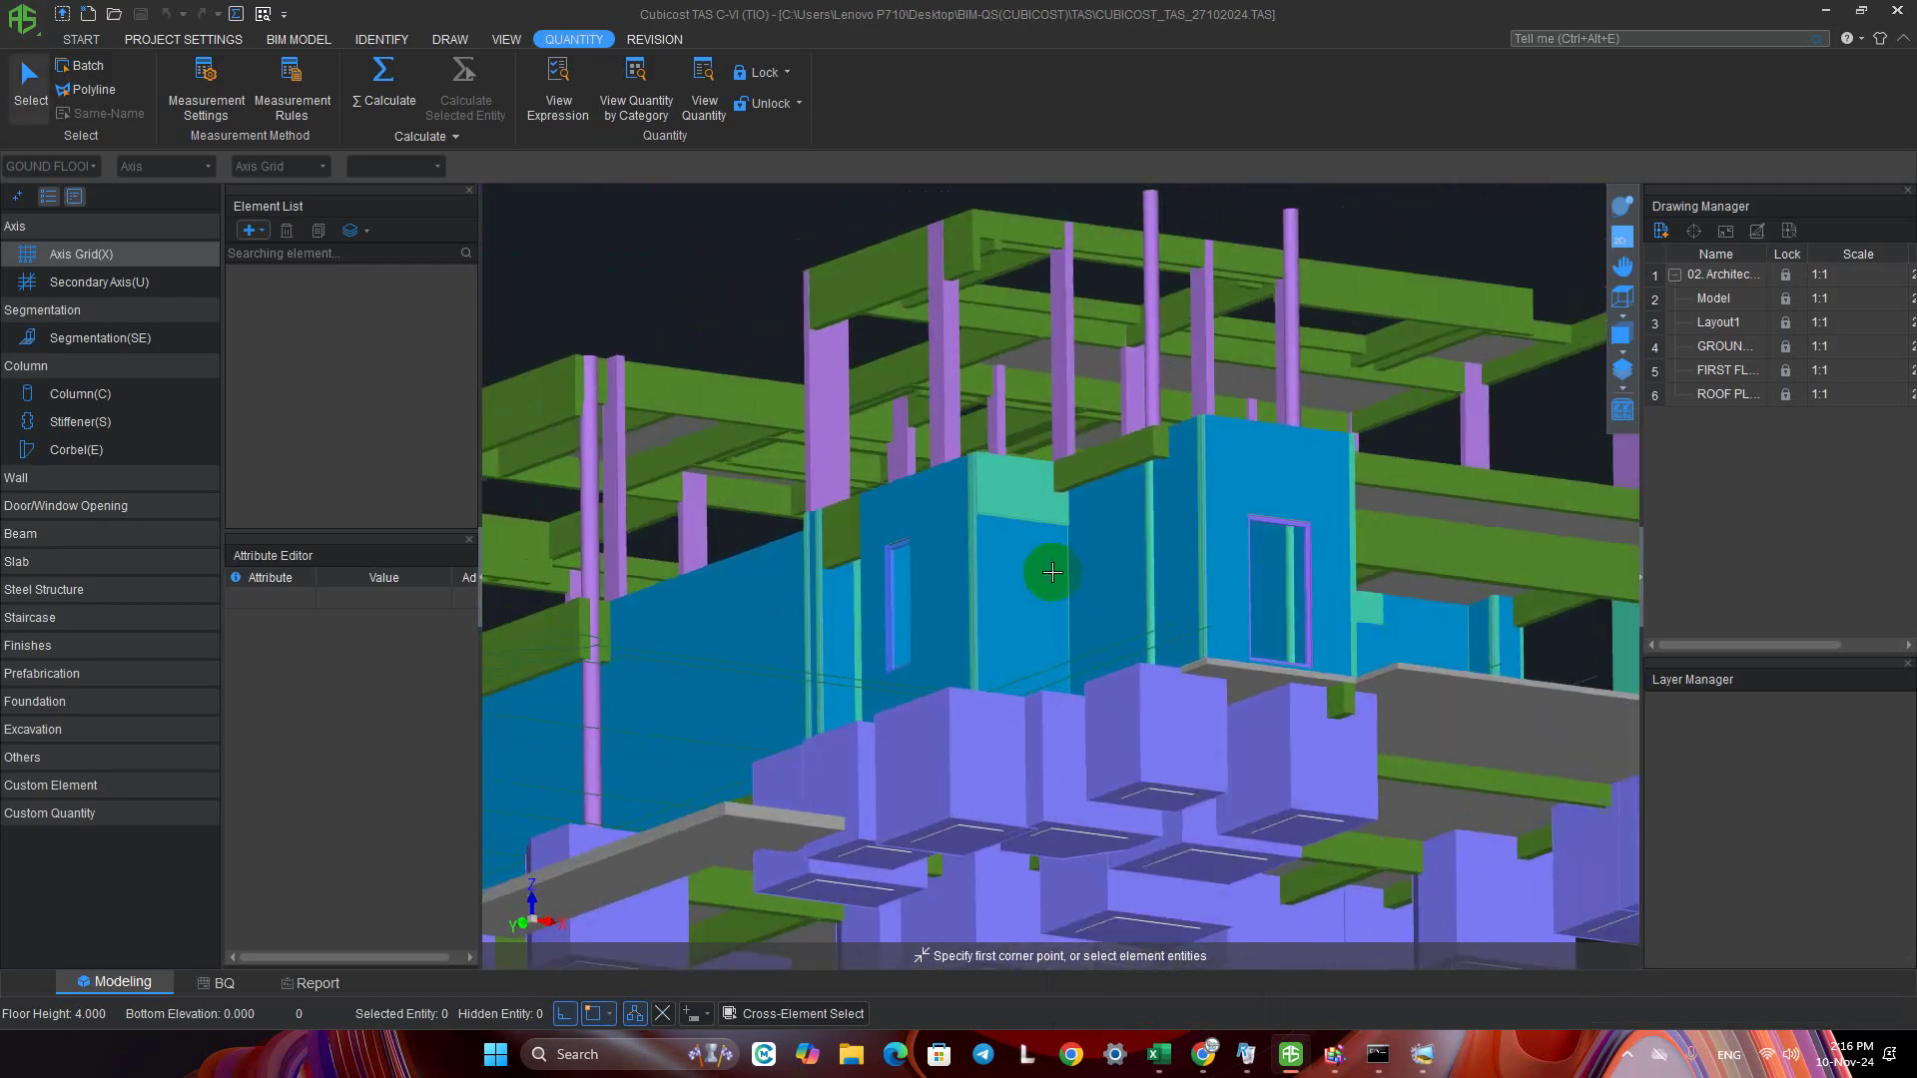
{"action": "scroll", "coordinate": [1173, 622], "scroll_direction": "down", "scroll_amount": 3}
{"action": "scroll", "coordinate": [1109, 557], "scroll_direction": "up", "scroll_amount": 2}
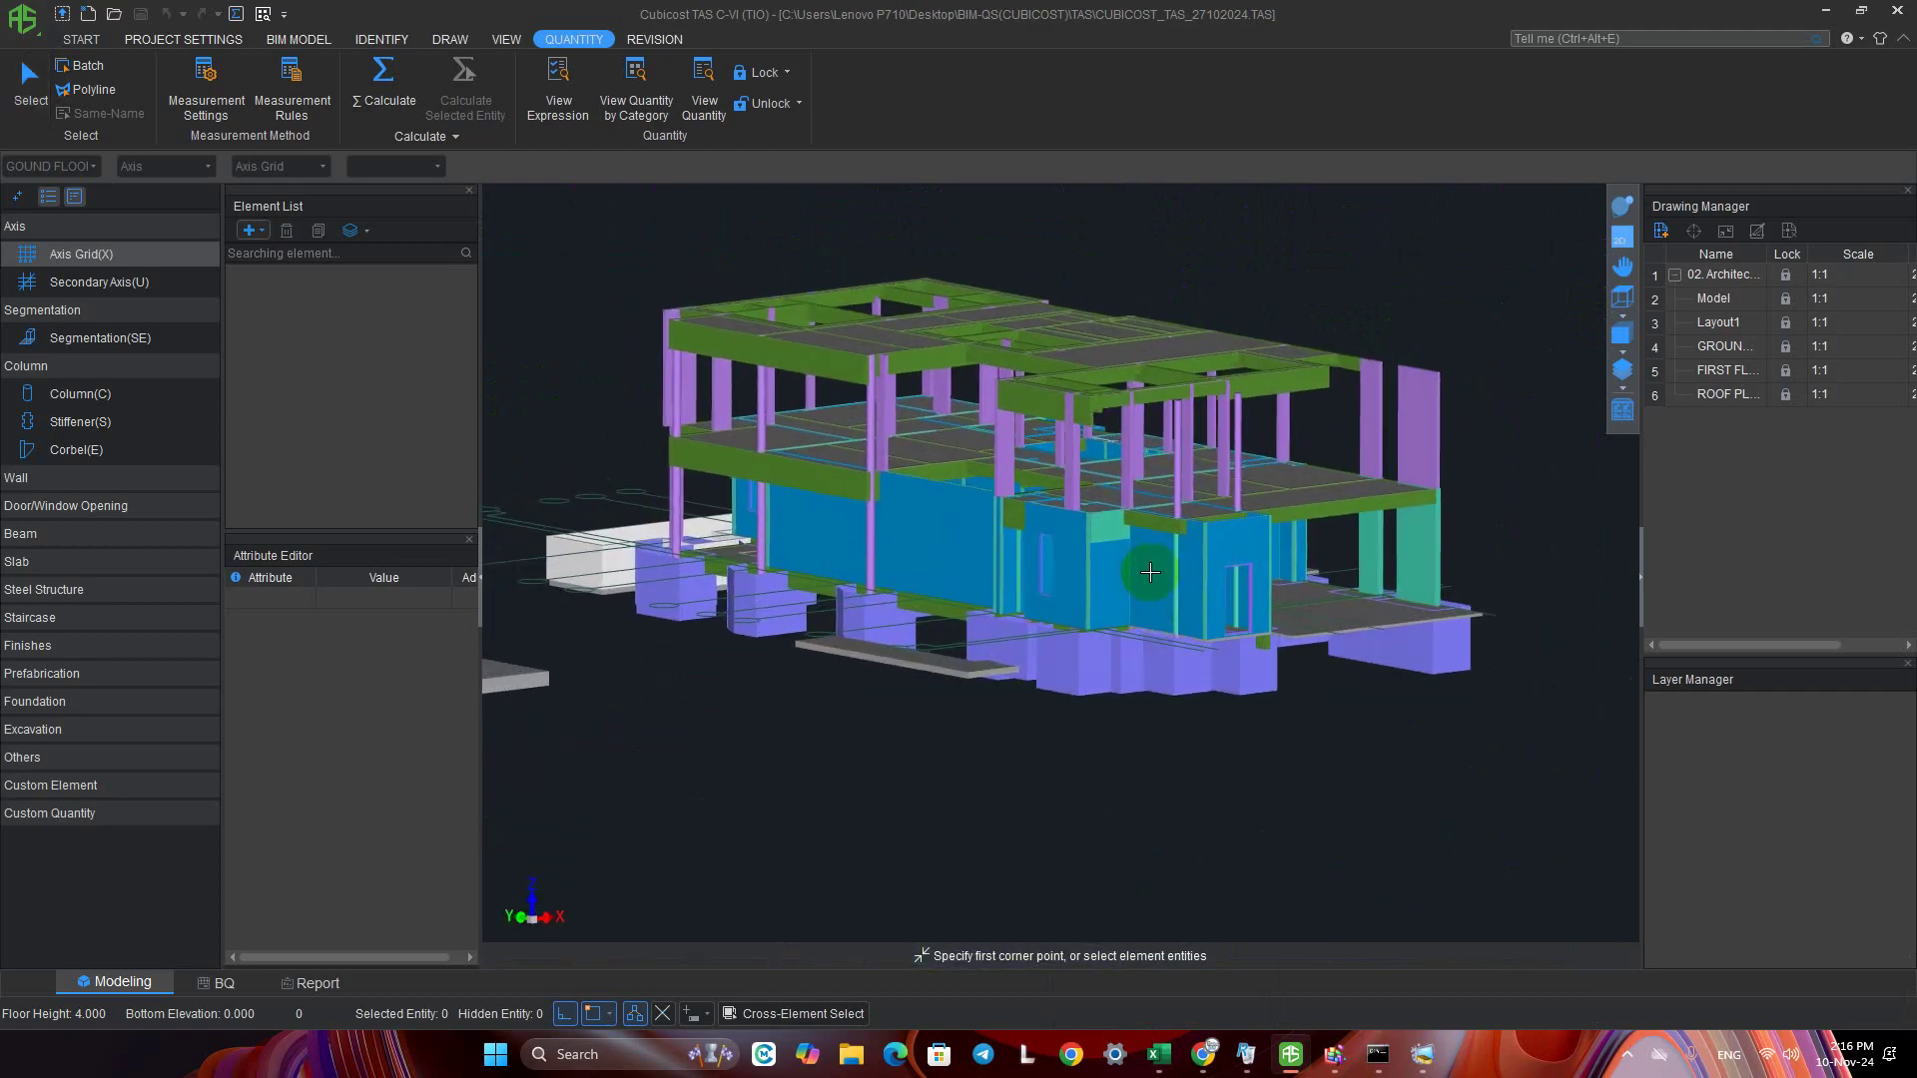
{"action": "scroll", "coordinate": [1139, 559], "scroll_direction": "up", "scroll_amount": 2}
{"action": "scroll", "coordinate": [1125, 544], "scroll_direction": "up", "scroll_amount": 3}
{"action": "scroll", "coordinate": [1125, 533], "scroll_direction": "up", "scroll_amount": 2}
{"action": "scroll", "coordinate": [1128, 528], "scroll_direction": "up", "scroll_amount": 1}
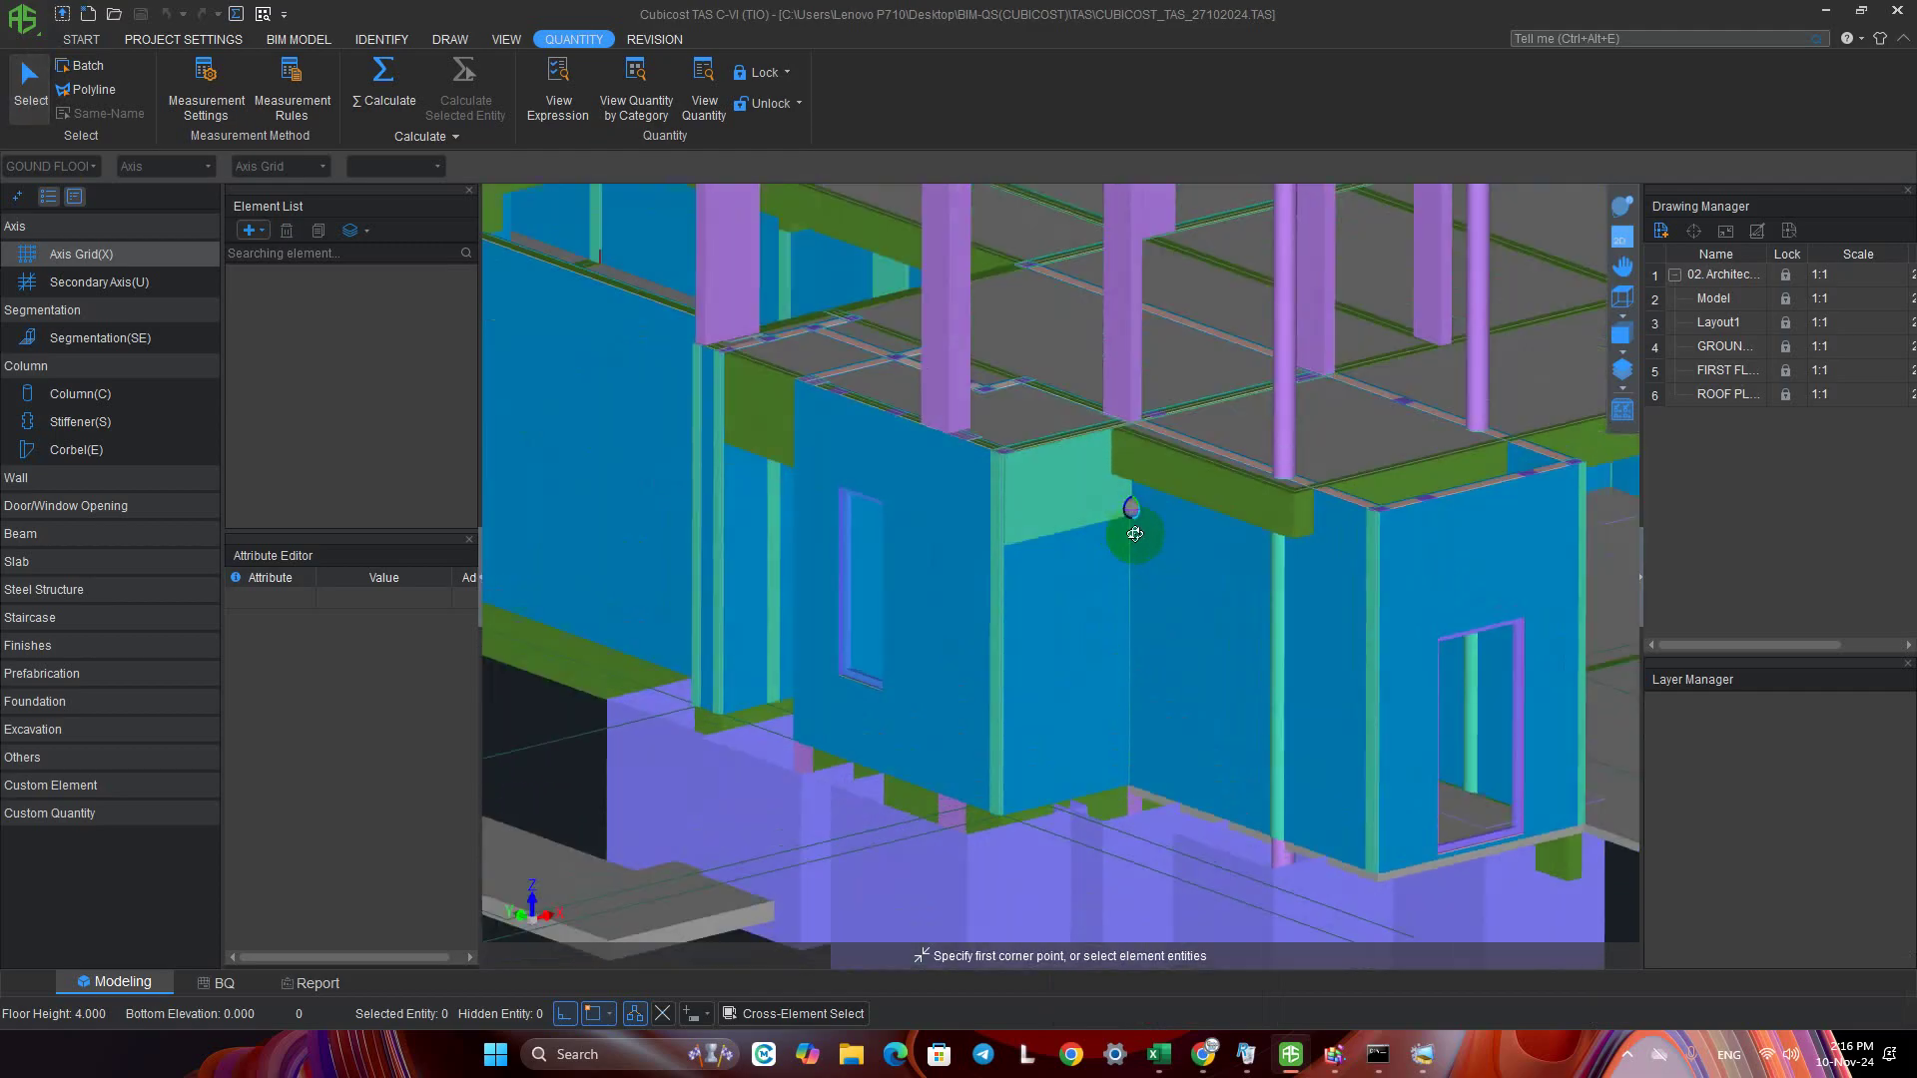
{"action": "scroll", "coordinate": [1138, 520], "scroll_direction": "up", "scroll_amount": 2}
{"action": "scroll", "coordinate": [1144, 507], "scroll_direction": "down", "scroll_amount": 1}
{"action": "scroll", "coordinate": [1138, 543], "scroll_direction": "down", "scroll_amount": 1}
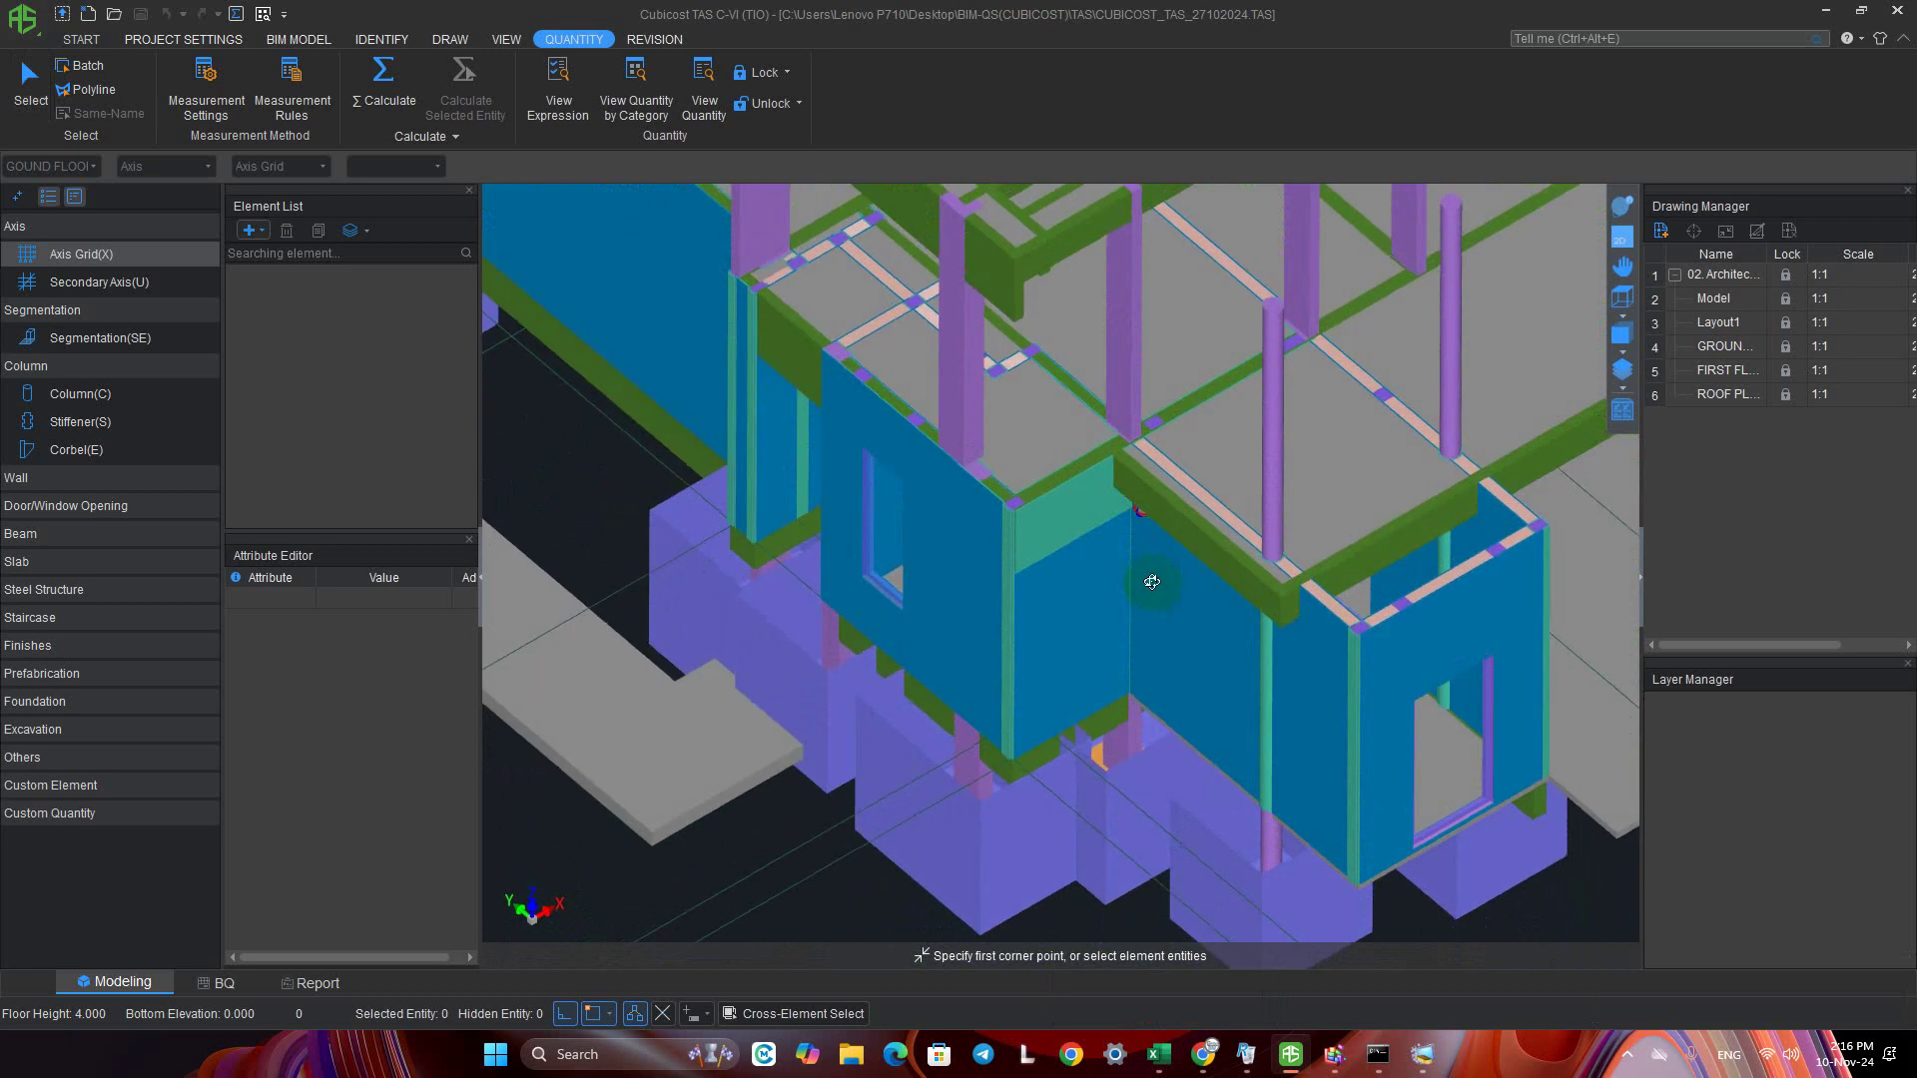
{"action": "mouse_move", "coordinate": [1147, 549]}
{"action": "middle_mouse_down", "text": "shift"}
{"action": "mouse_move", "coordinate": [1165, 579]}
{"action": "mouse_move", "coordinate": [1170, 531]}
{"action": "mouse_move", "coordinate": [1195, 541]}
{"action": "mouse_move", "coordinate": [1255, 800]}
{"action": "mouse_move", "coordinate": [1267, 565]}
{"action": "mouse_move", "coordinate": [1223, 714]}
{"action": "mouse_move", "coordinate": [1202, 655]}
{"action": "mouse_move", "coordinate": [1155, 633]}
{"action": "mouse_move", "coordinate": [1139, 676]}
{"action": "mouse_move", "coordinate": [1130, 631]}
{"action": "middle_mouse_up", "text": "shift"}
{"action": "scroll", "coordinate": [1164, 578], "scroll_direction": "up", "scroll_amount": 2}
{"action": "scroll", "coordinate": [1169, 534], "scroll_direction": "up", "scroll_amount": 1}
{"action": "scroll", "coordinate": [1244, 589], "scroll_direction": "up", "scroll_amount": 1}
{"action": "scroll", "coordinate": [1130, 632], "scroll_direction": "down", "scroll_amount": 1}
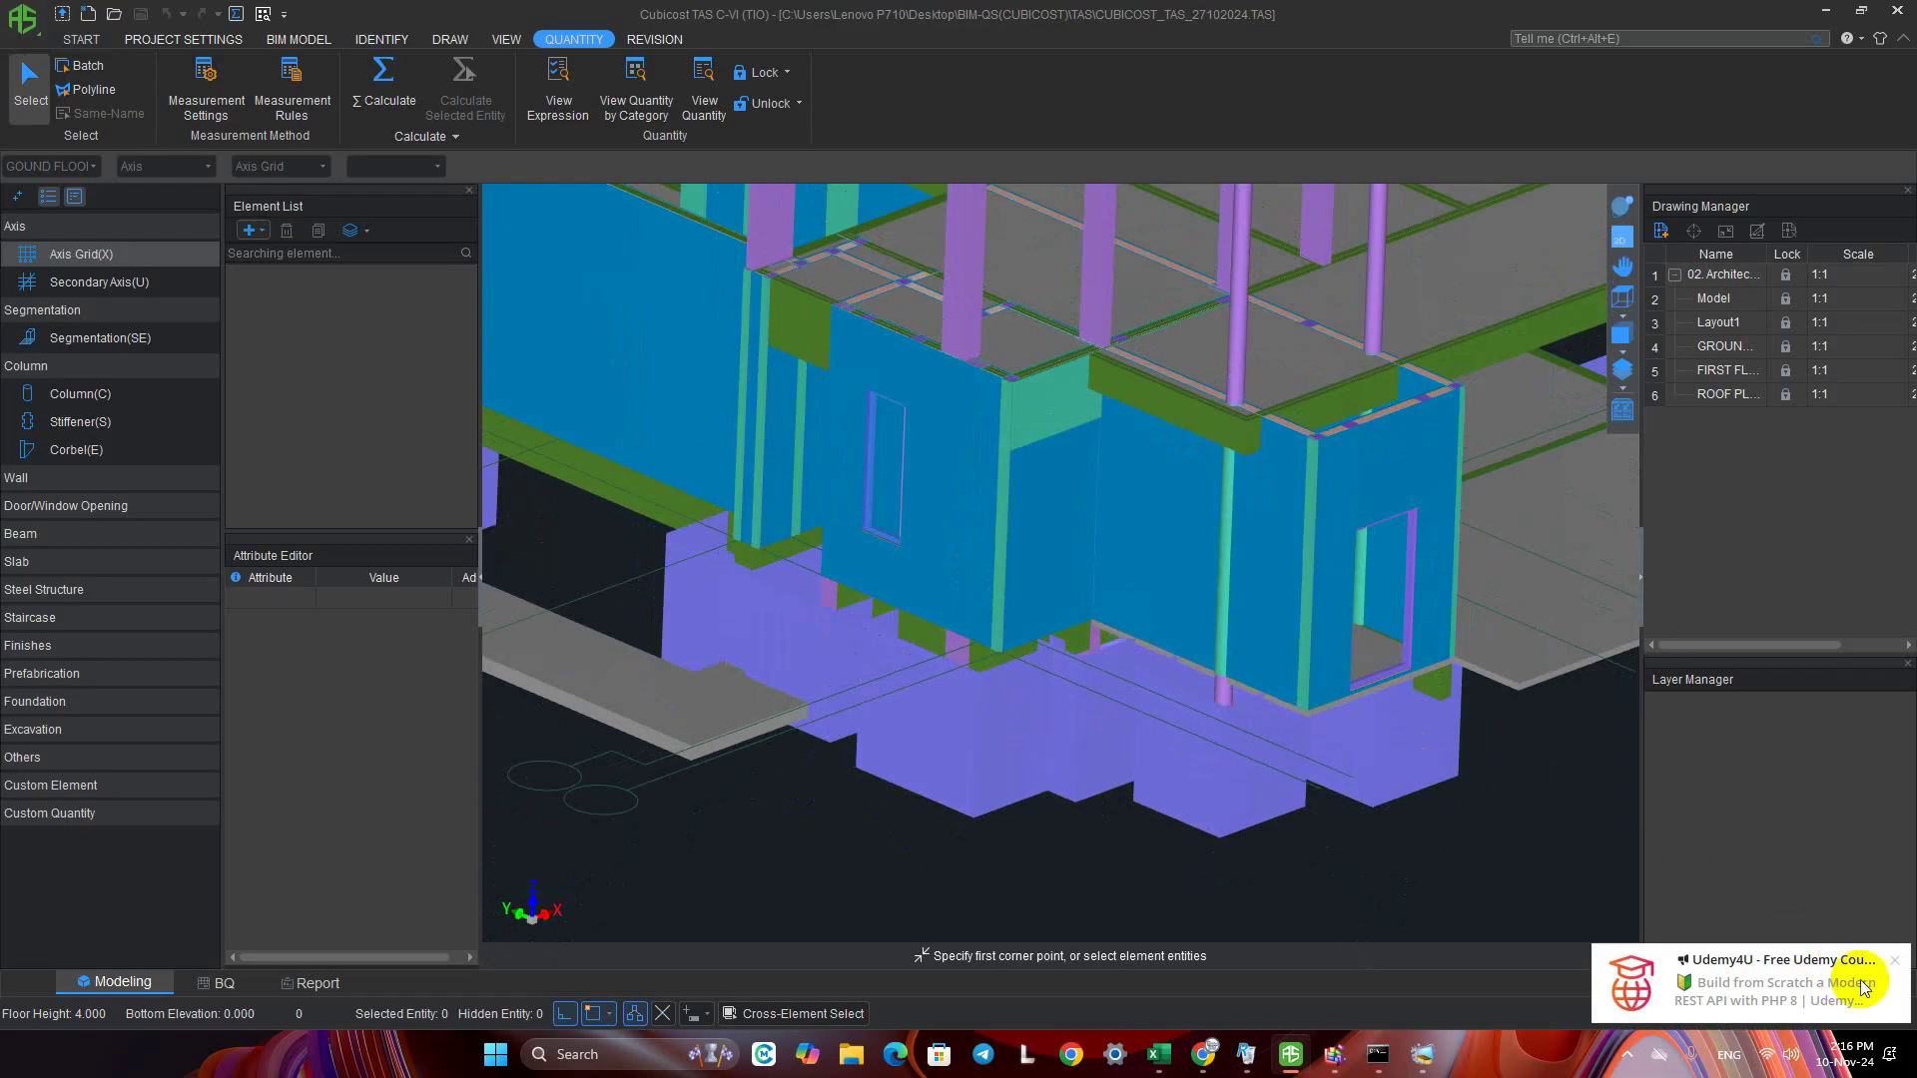
{"action": "left_click", "coordinate": [1894, 960]}
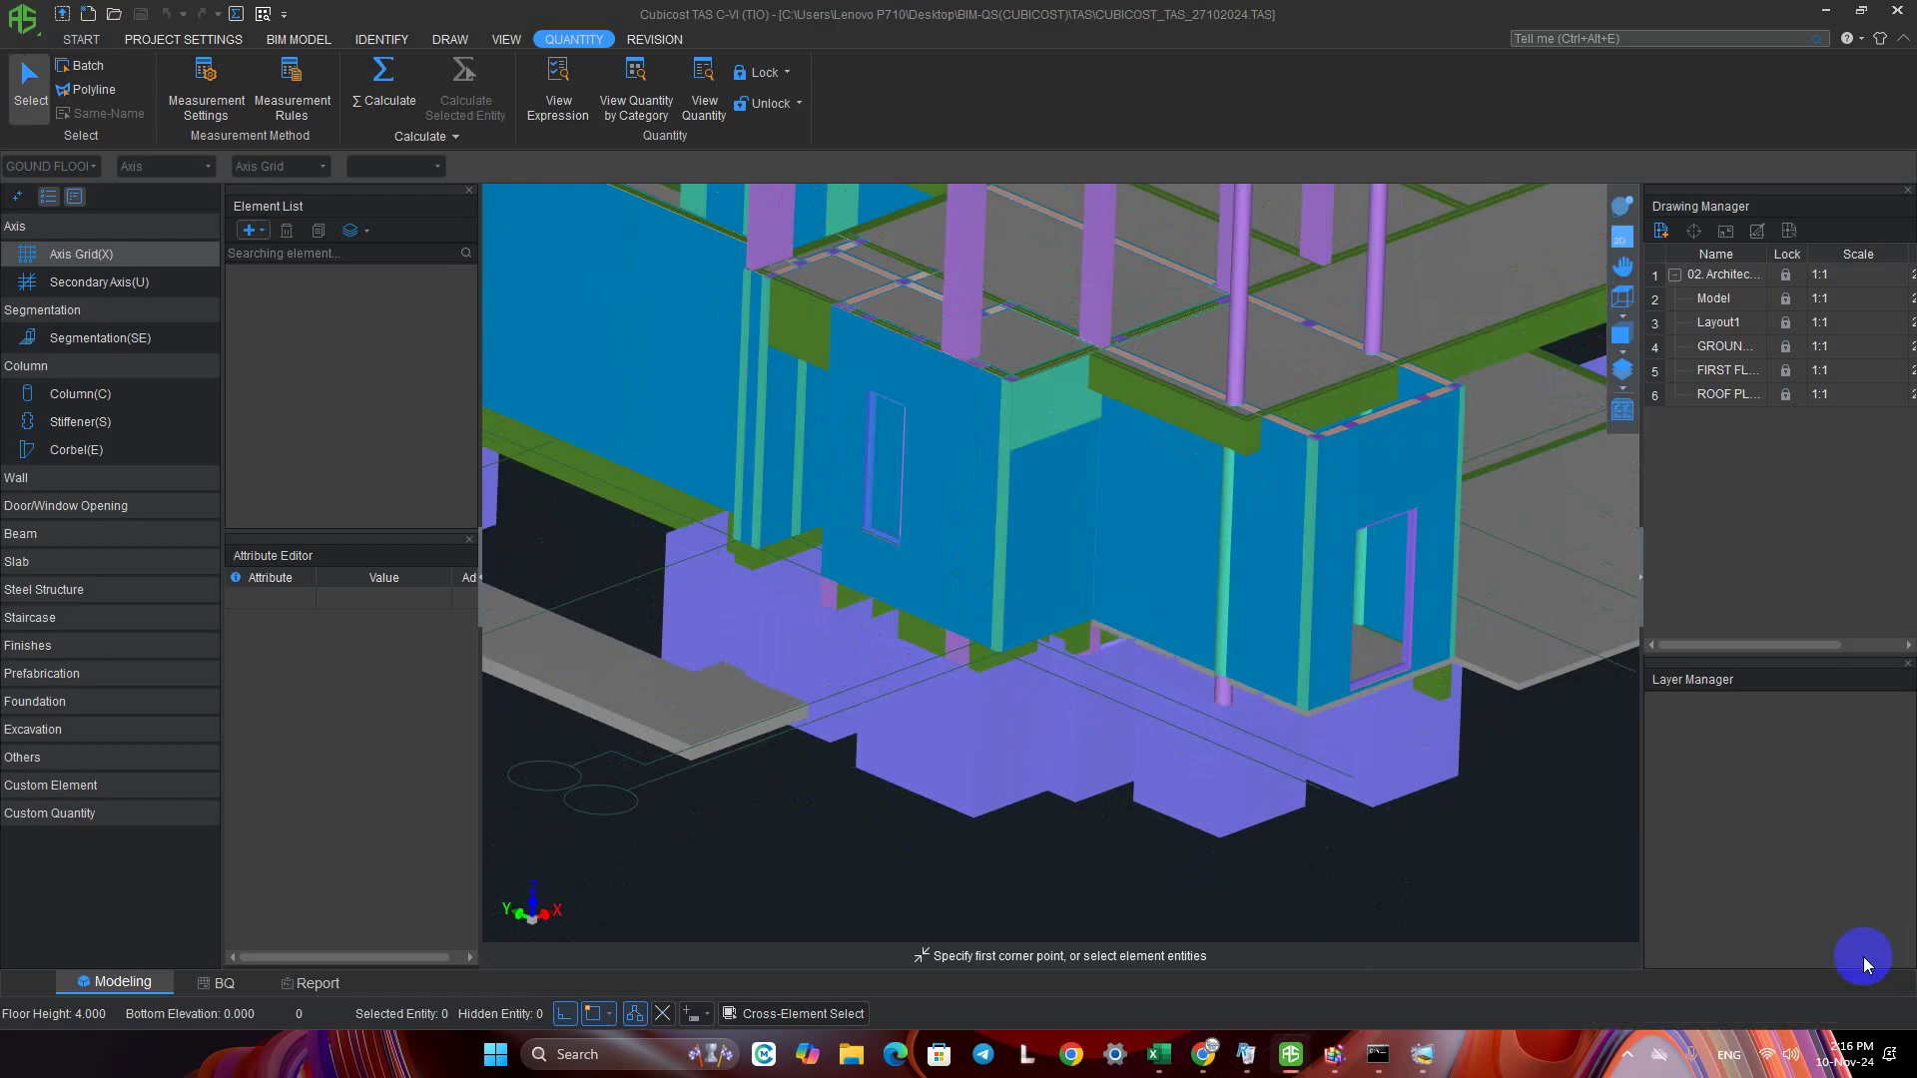
{"action": "mouse_move", "coordinate": [1411, 885]}
{"action": "middle_mouse_down", "text": "shift"}
{"action": "mouse_move", "coordinate": [1267, 784]}
{"action": "mouse_move", "coordinate": [1236, 800]}
{"action": "middle_mouse_up", "text": "shift"}
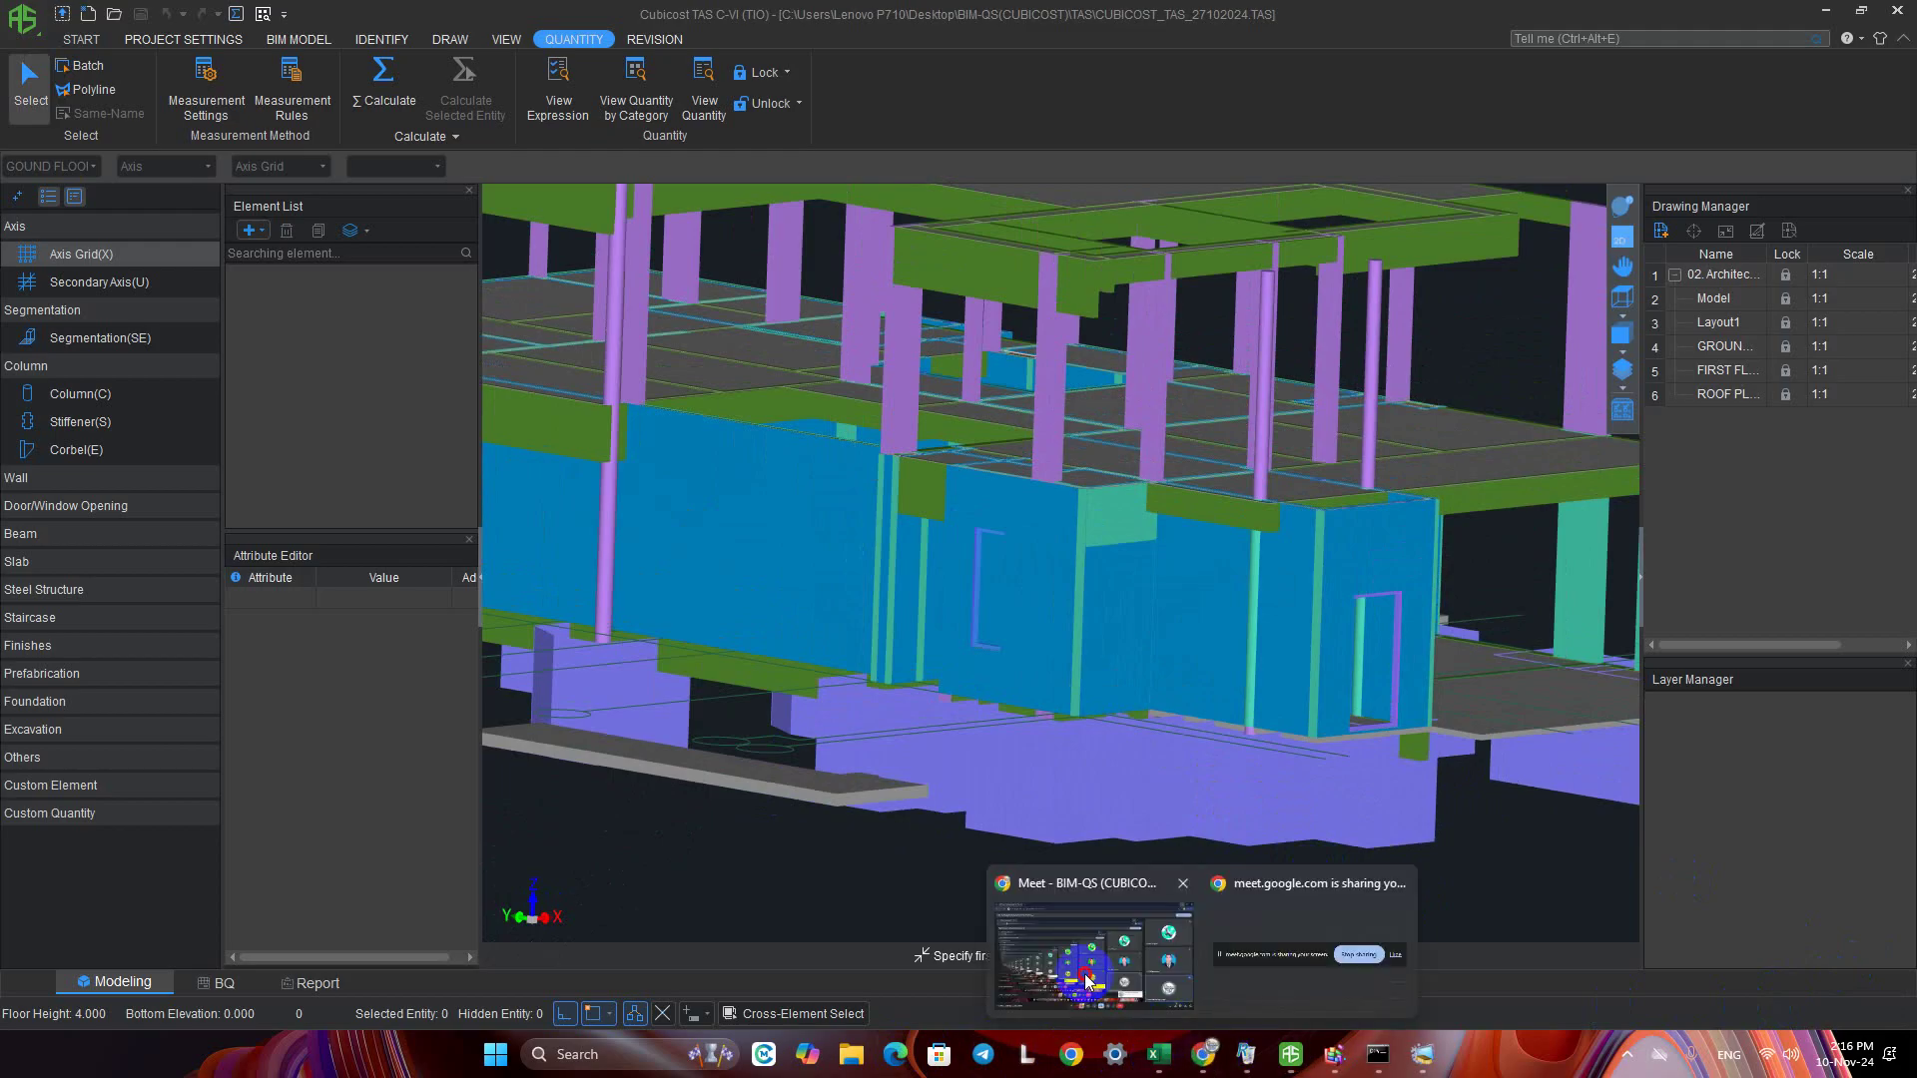
{"action": "left_click", "coordinate": [1209, 1055]}
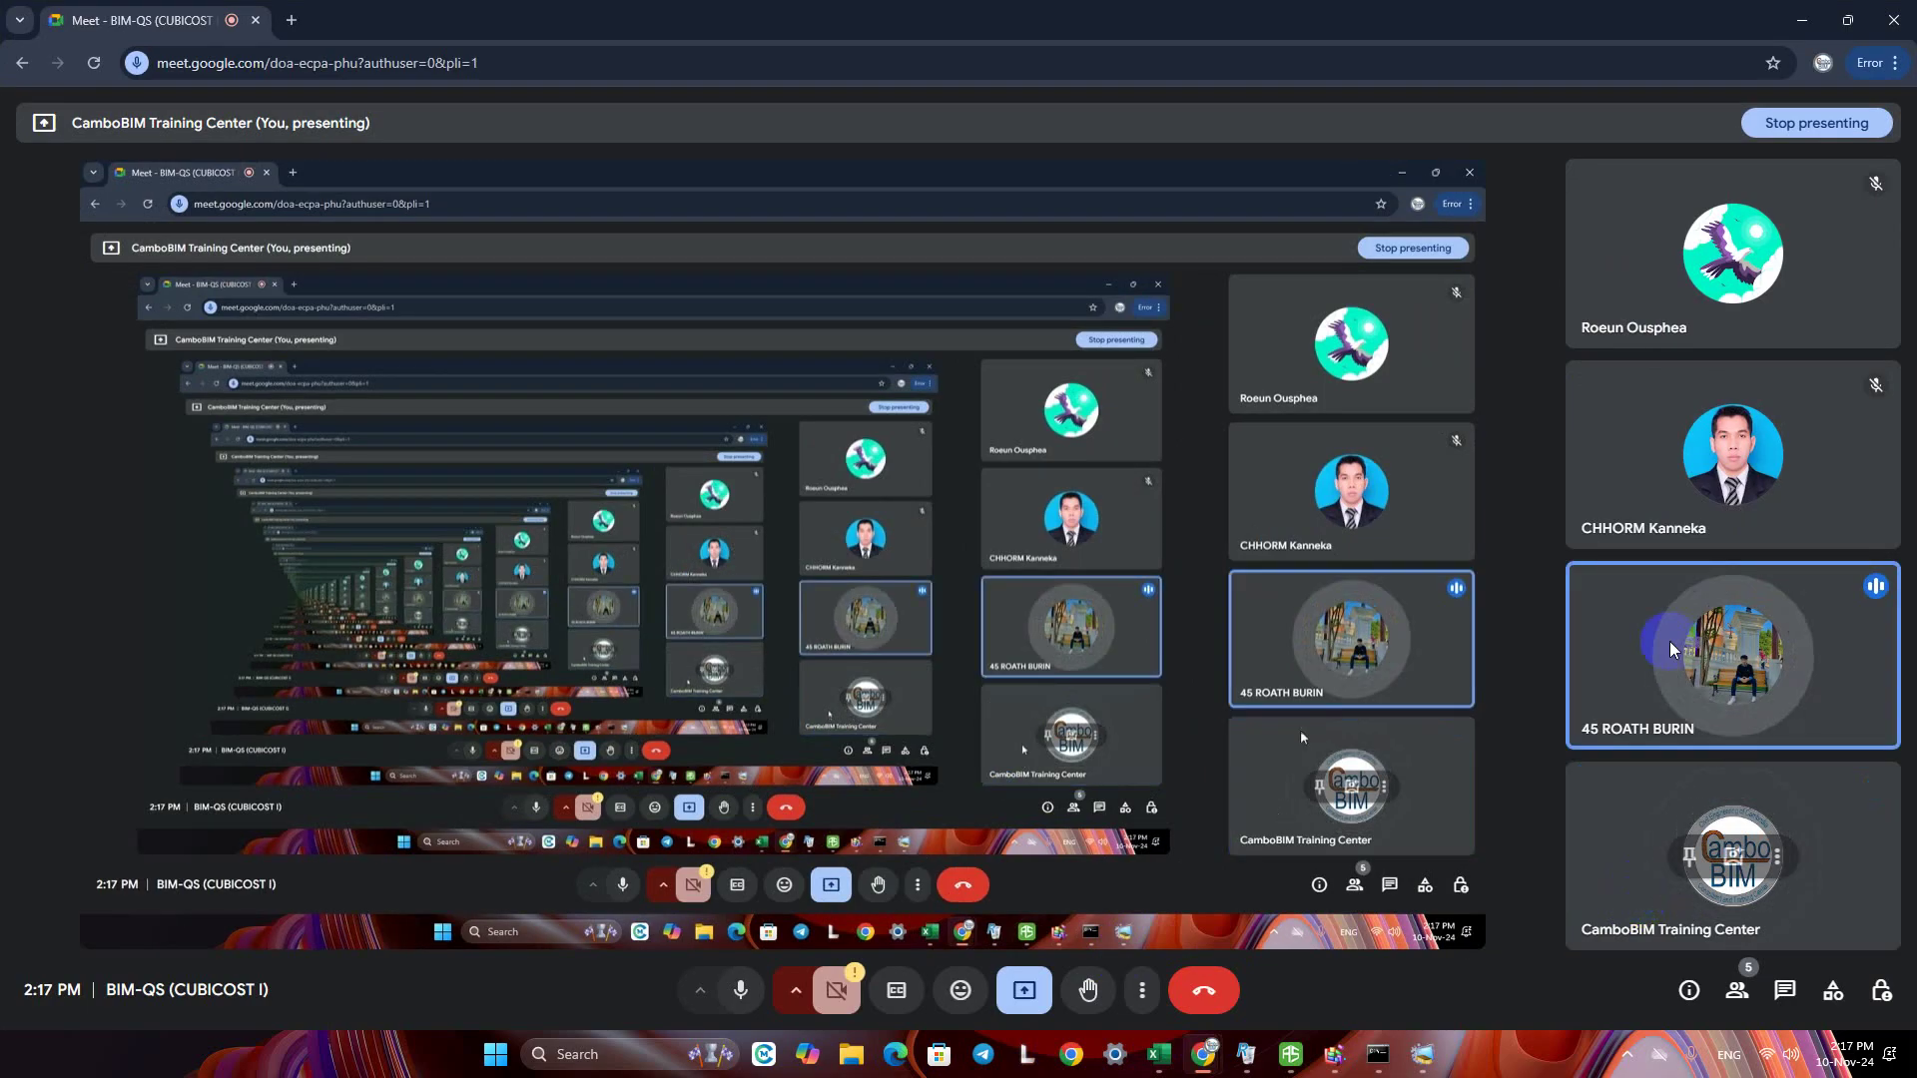
{"action": "left_click", "coordinate": [1802, 20]}
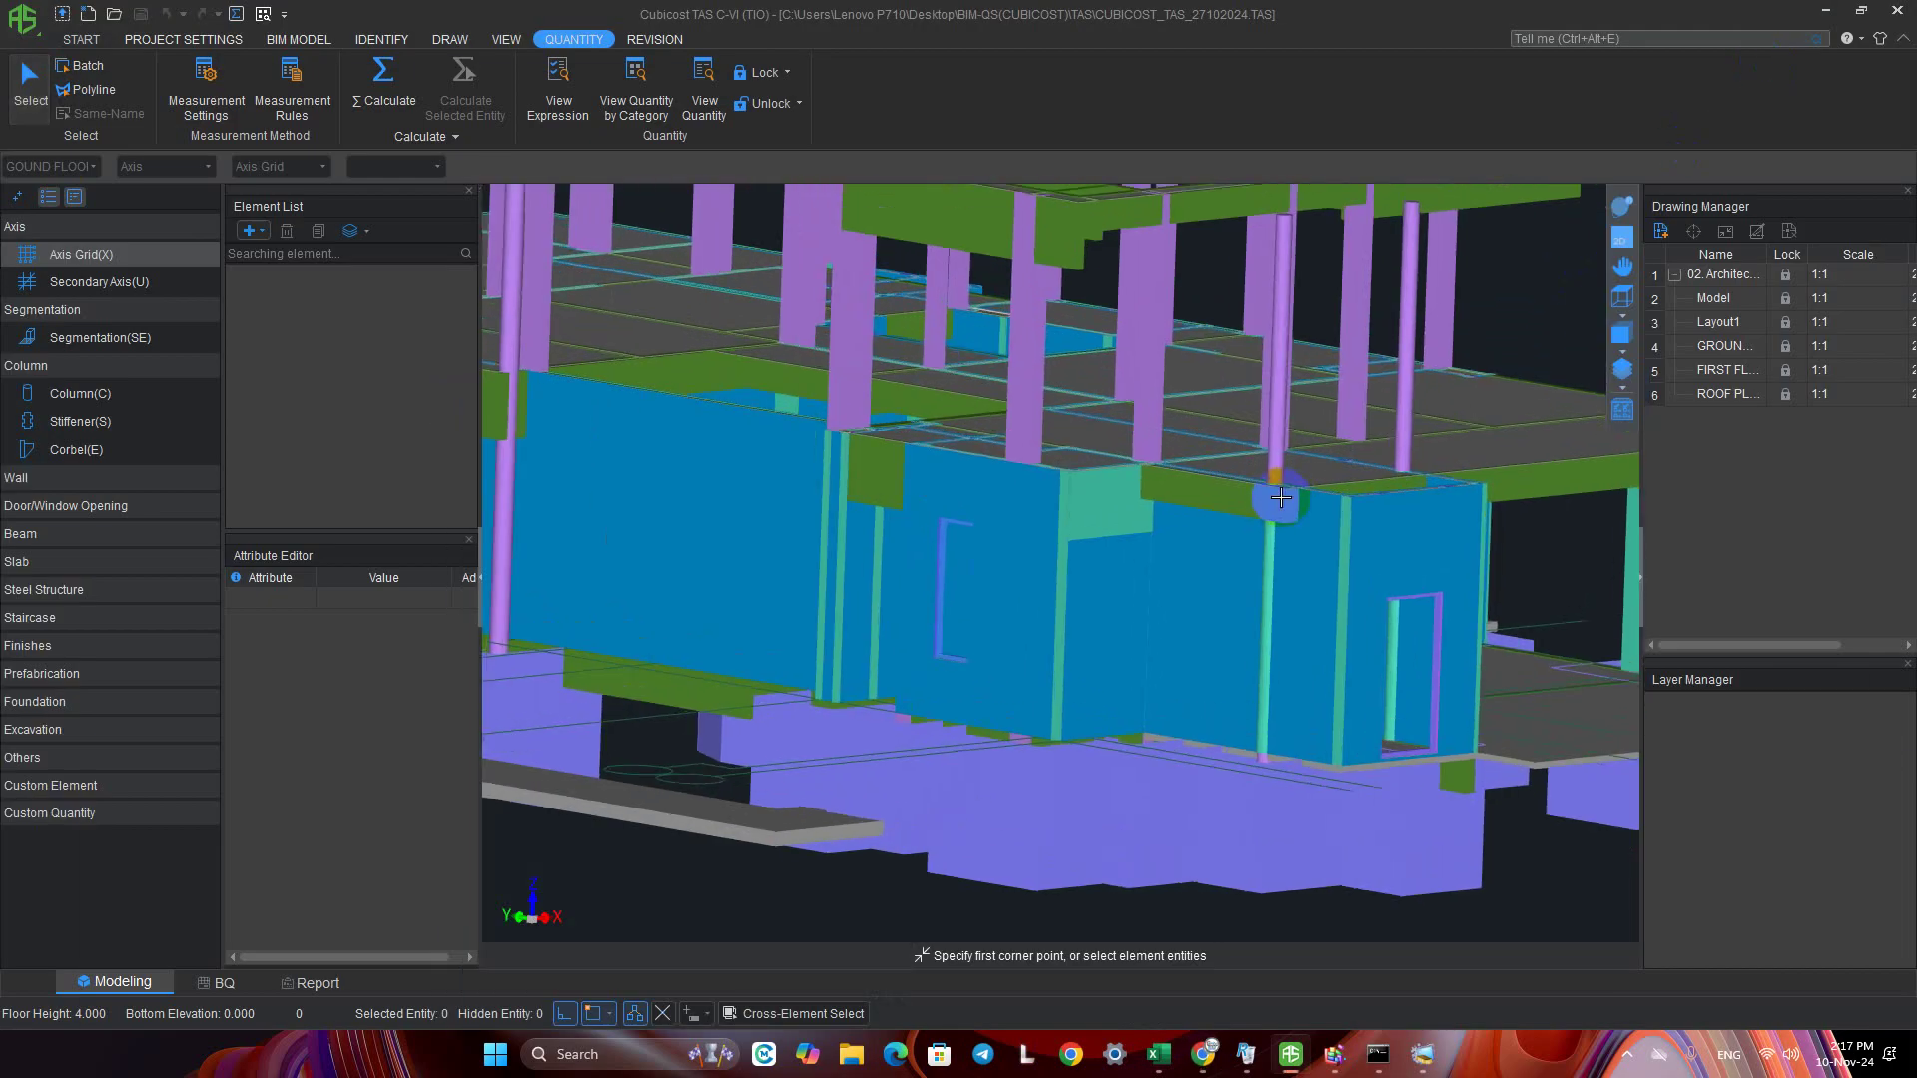
{"action": "middle_click_drag", "start_coordinate": [1299, 517], "coordinate": [1307, 594], "text": "shift"}
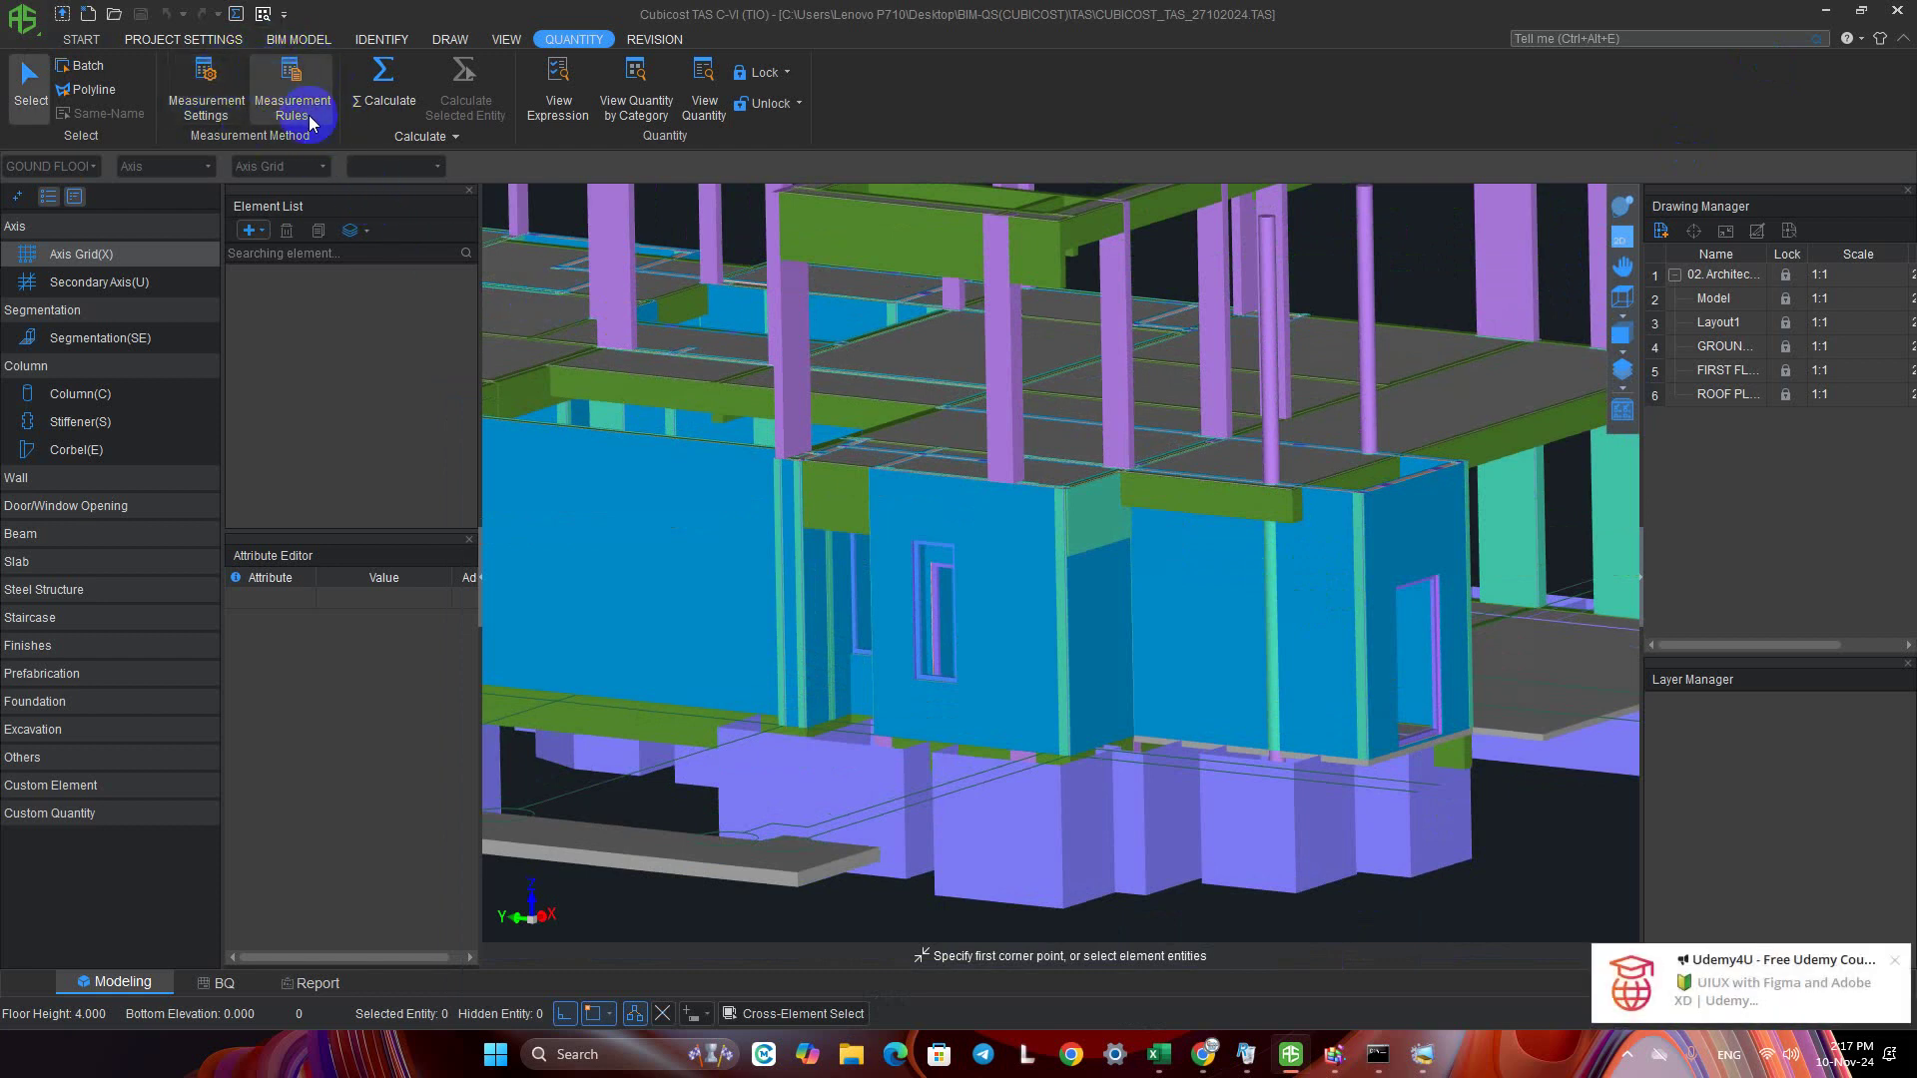
{"action": "left_click", "coordinate": [1896, 963]}
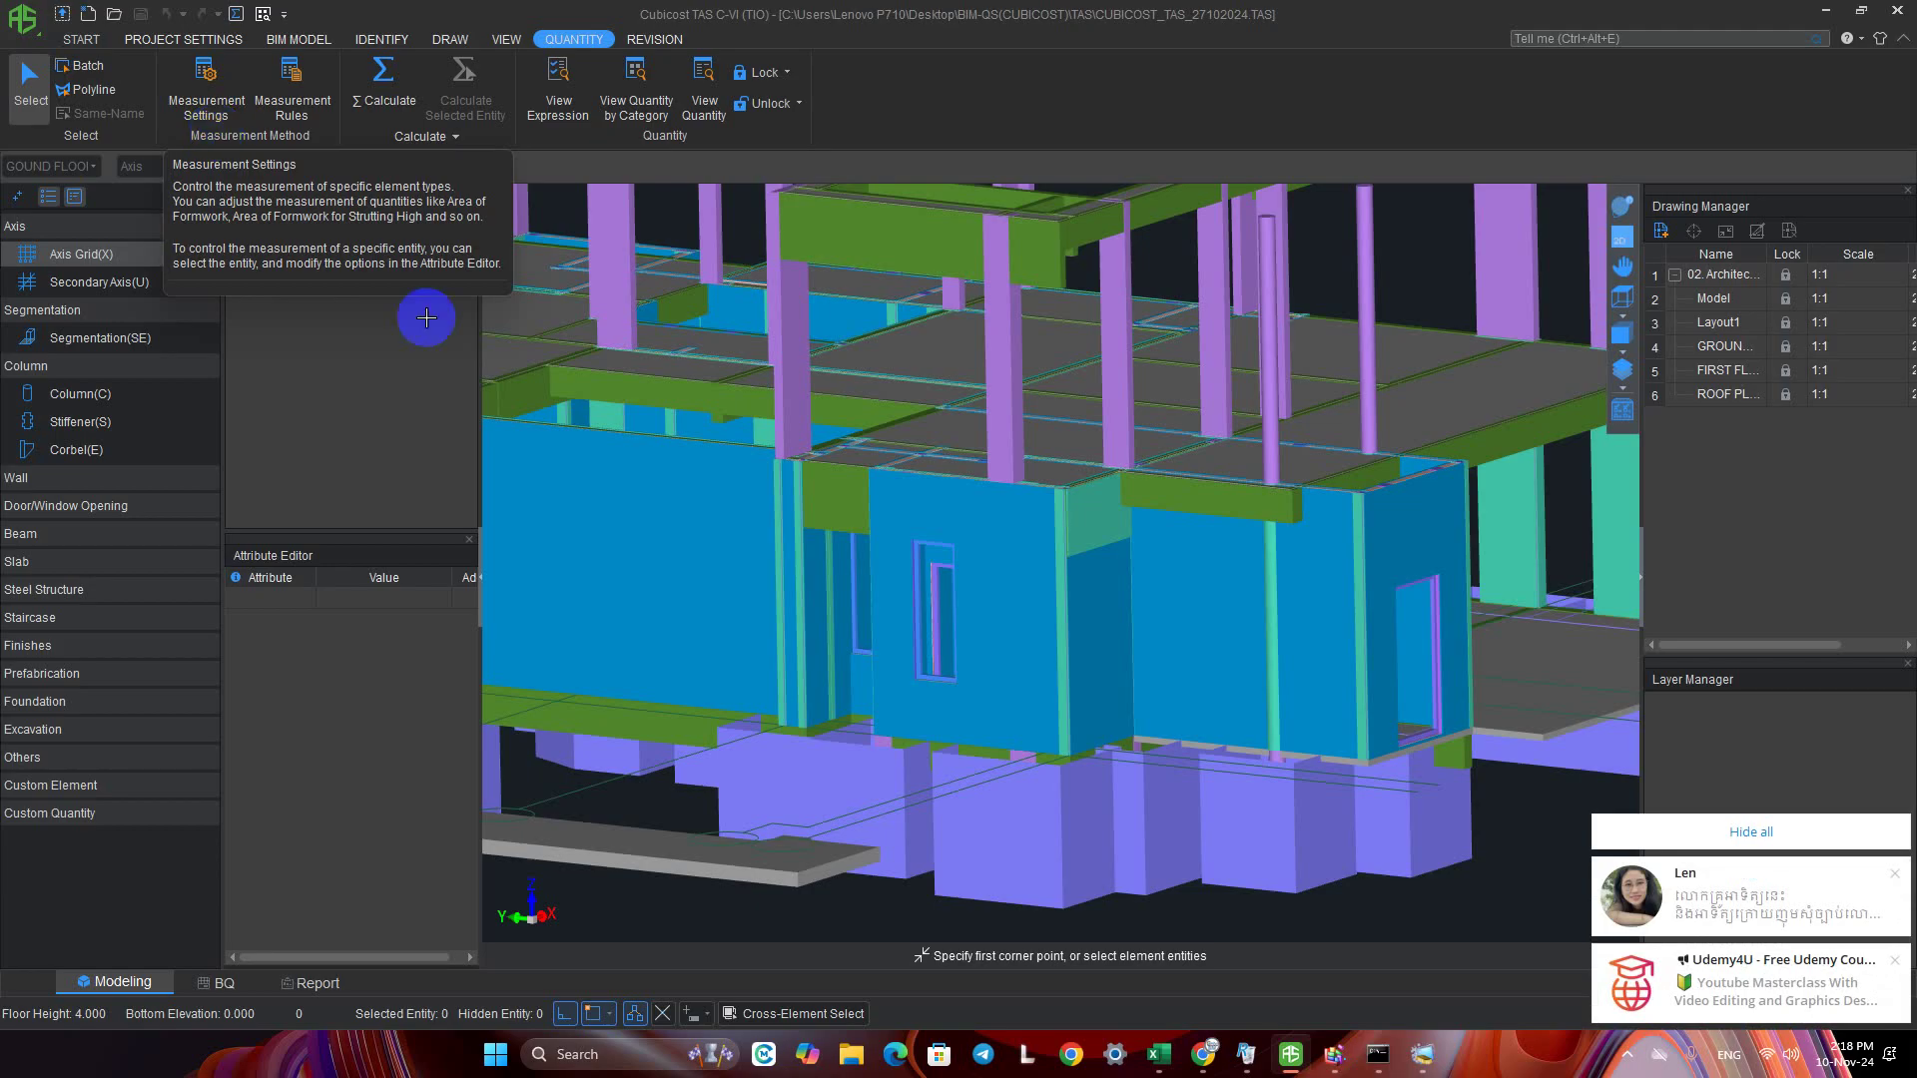
Reply 'ok sister' in the Telegram chat, then minimise Telegram
{"action": "left_click", "coordinate": [1709, 885]}
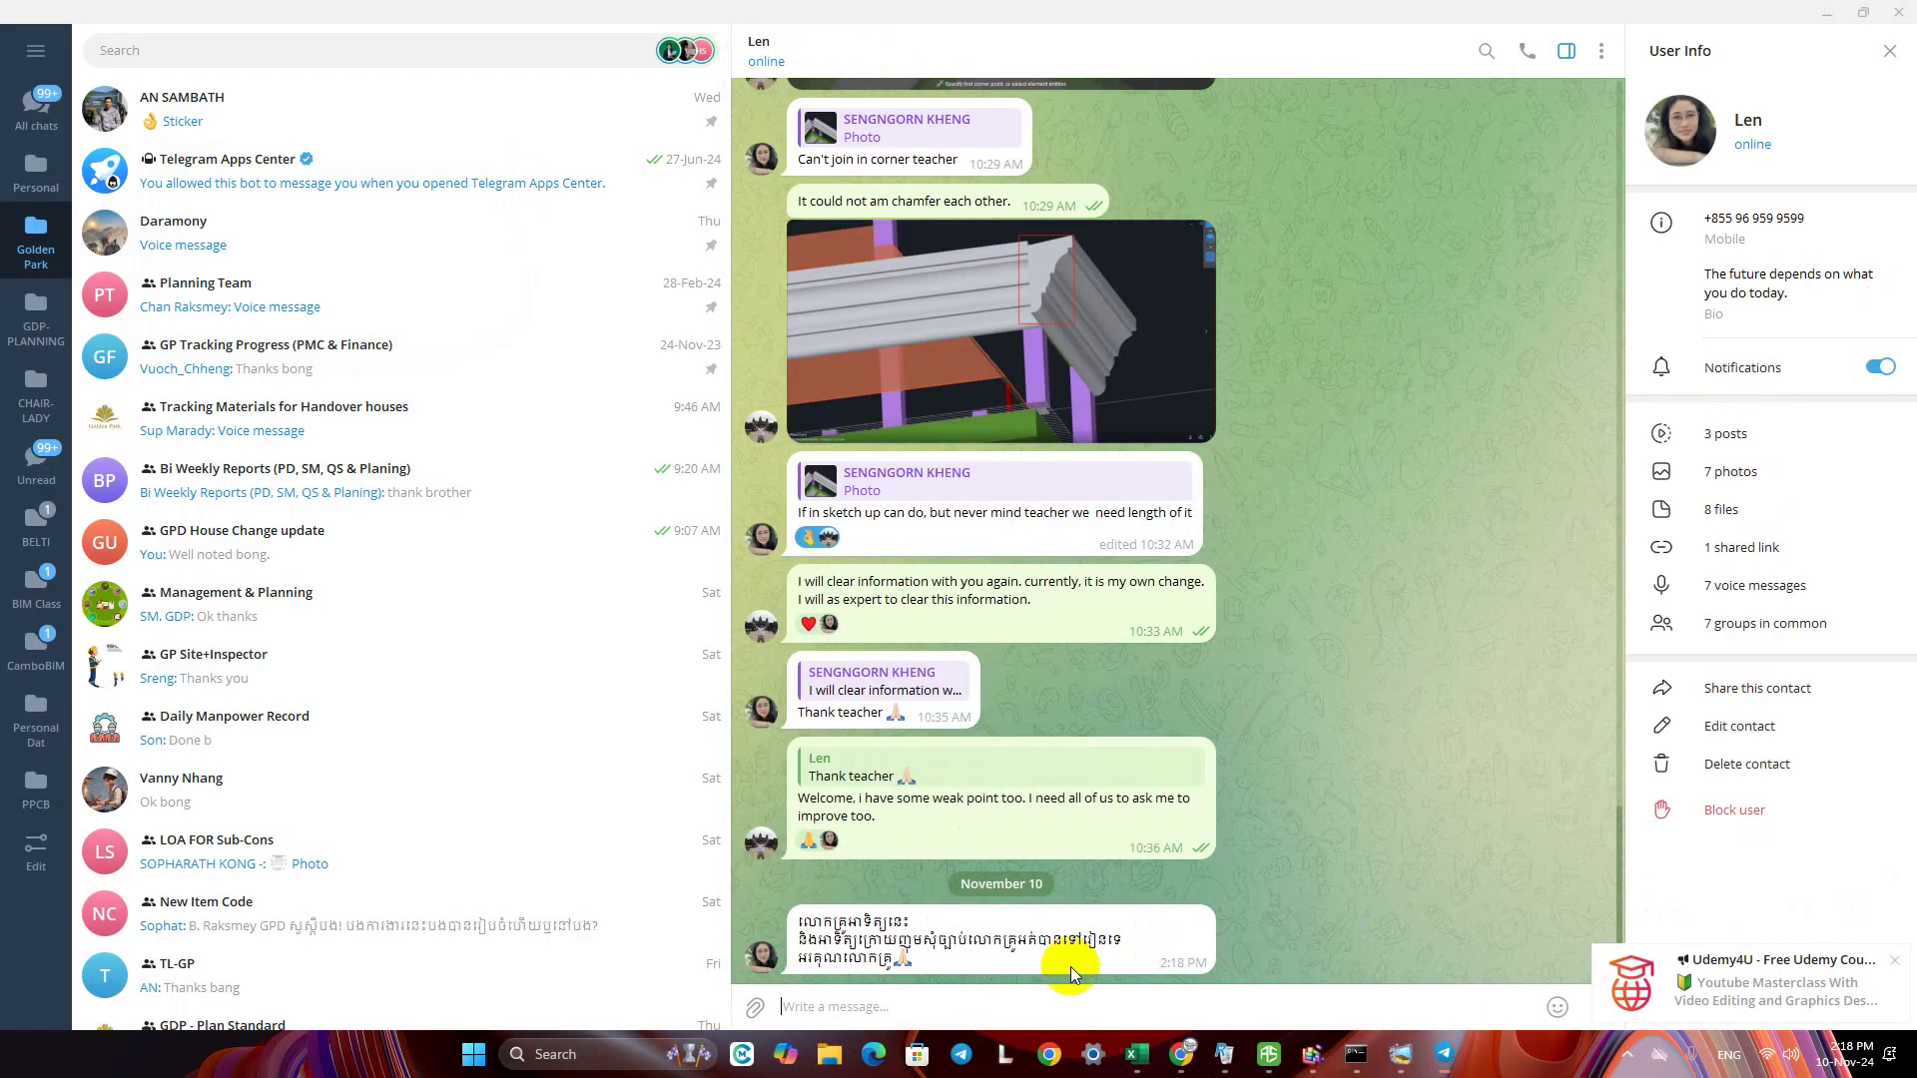
{"action": "type", "text": "o"}
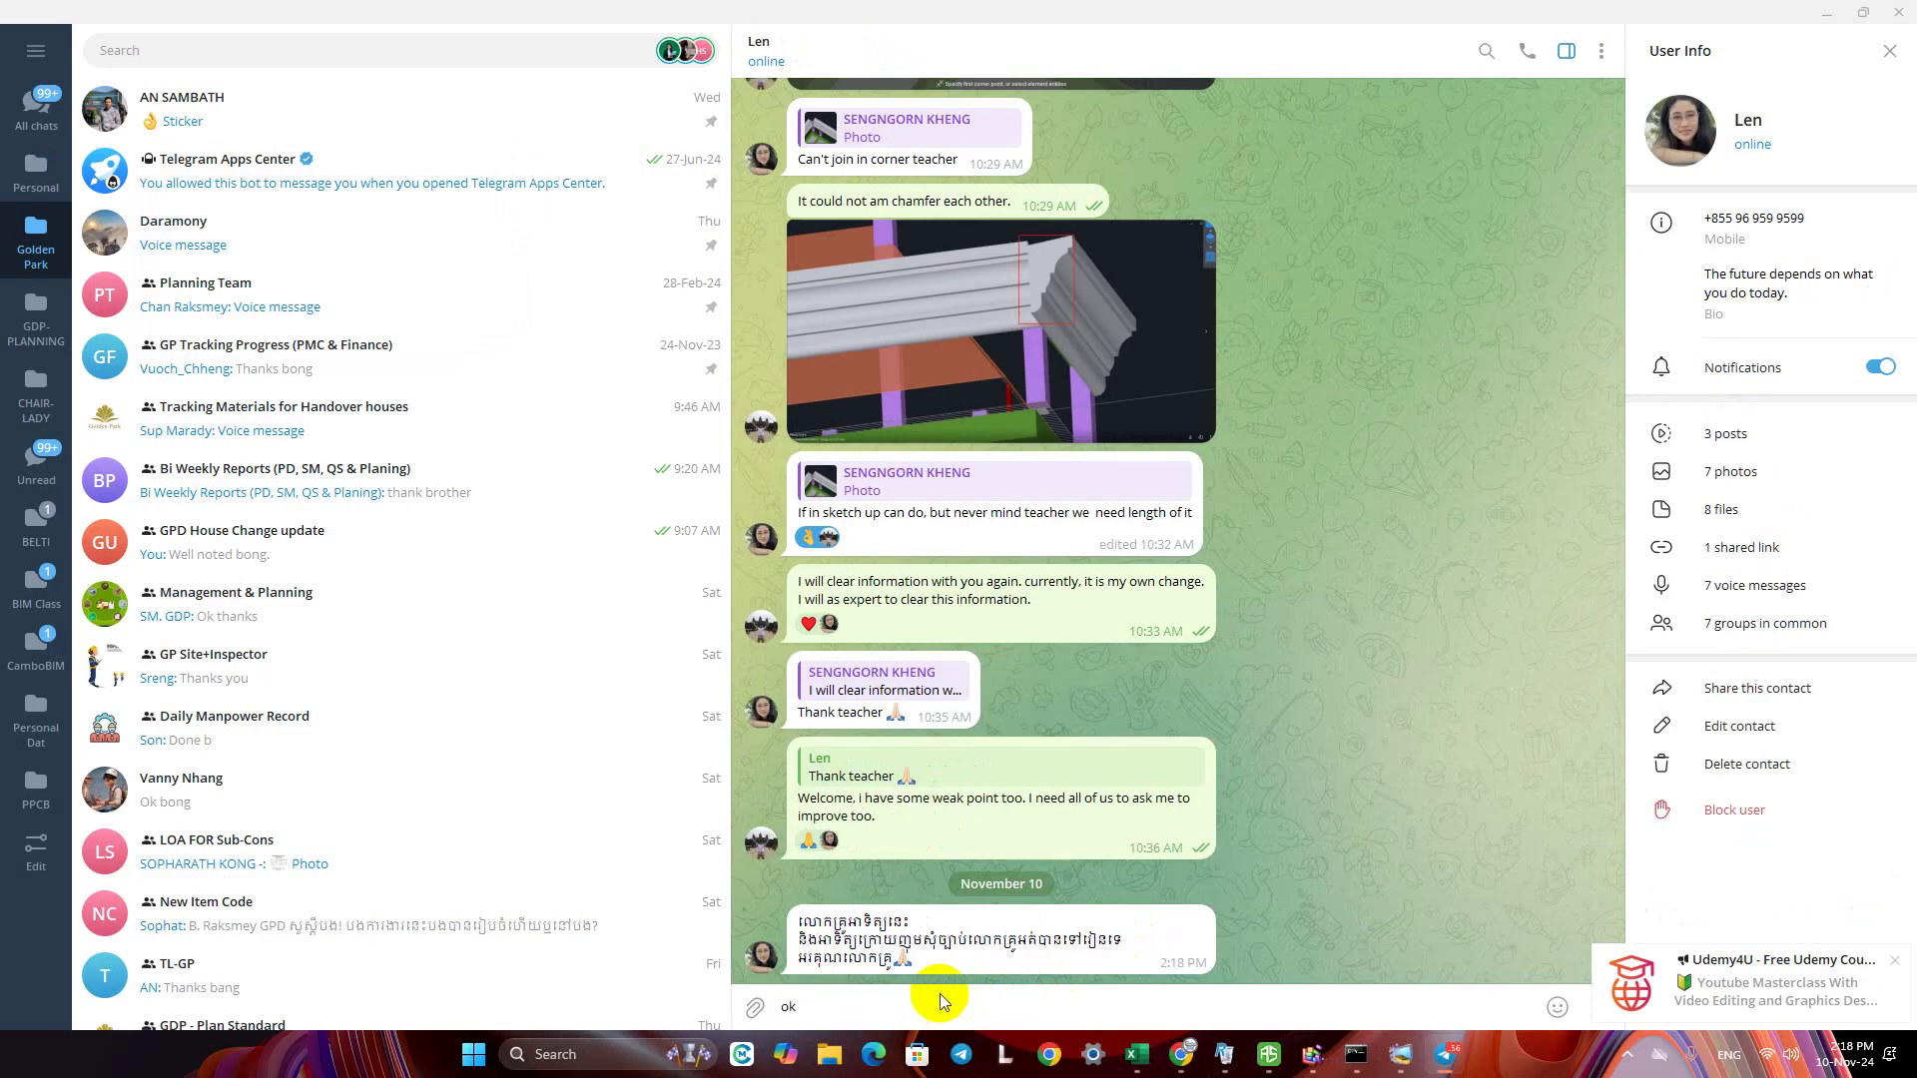
{"action": "type", "text": "k s"}
{"action": "type", "text": "ister"}
{"action": "key", "text": "Return"}
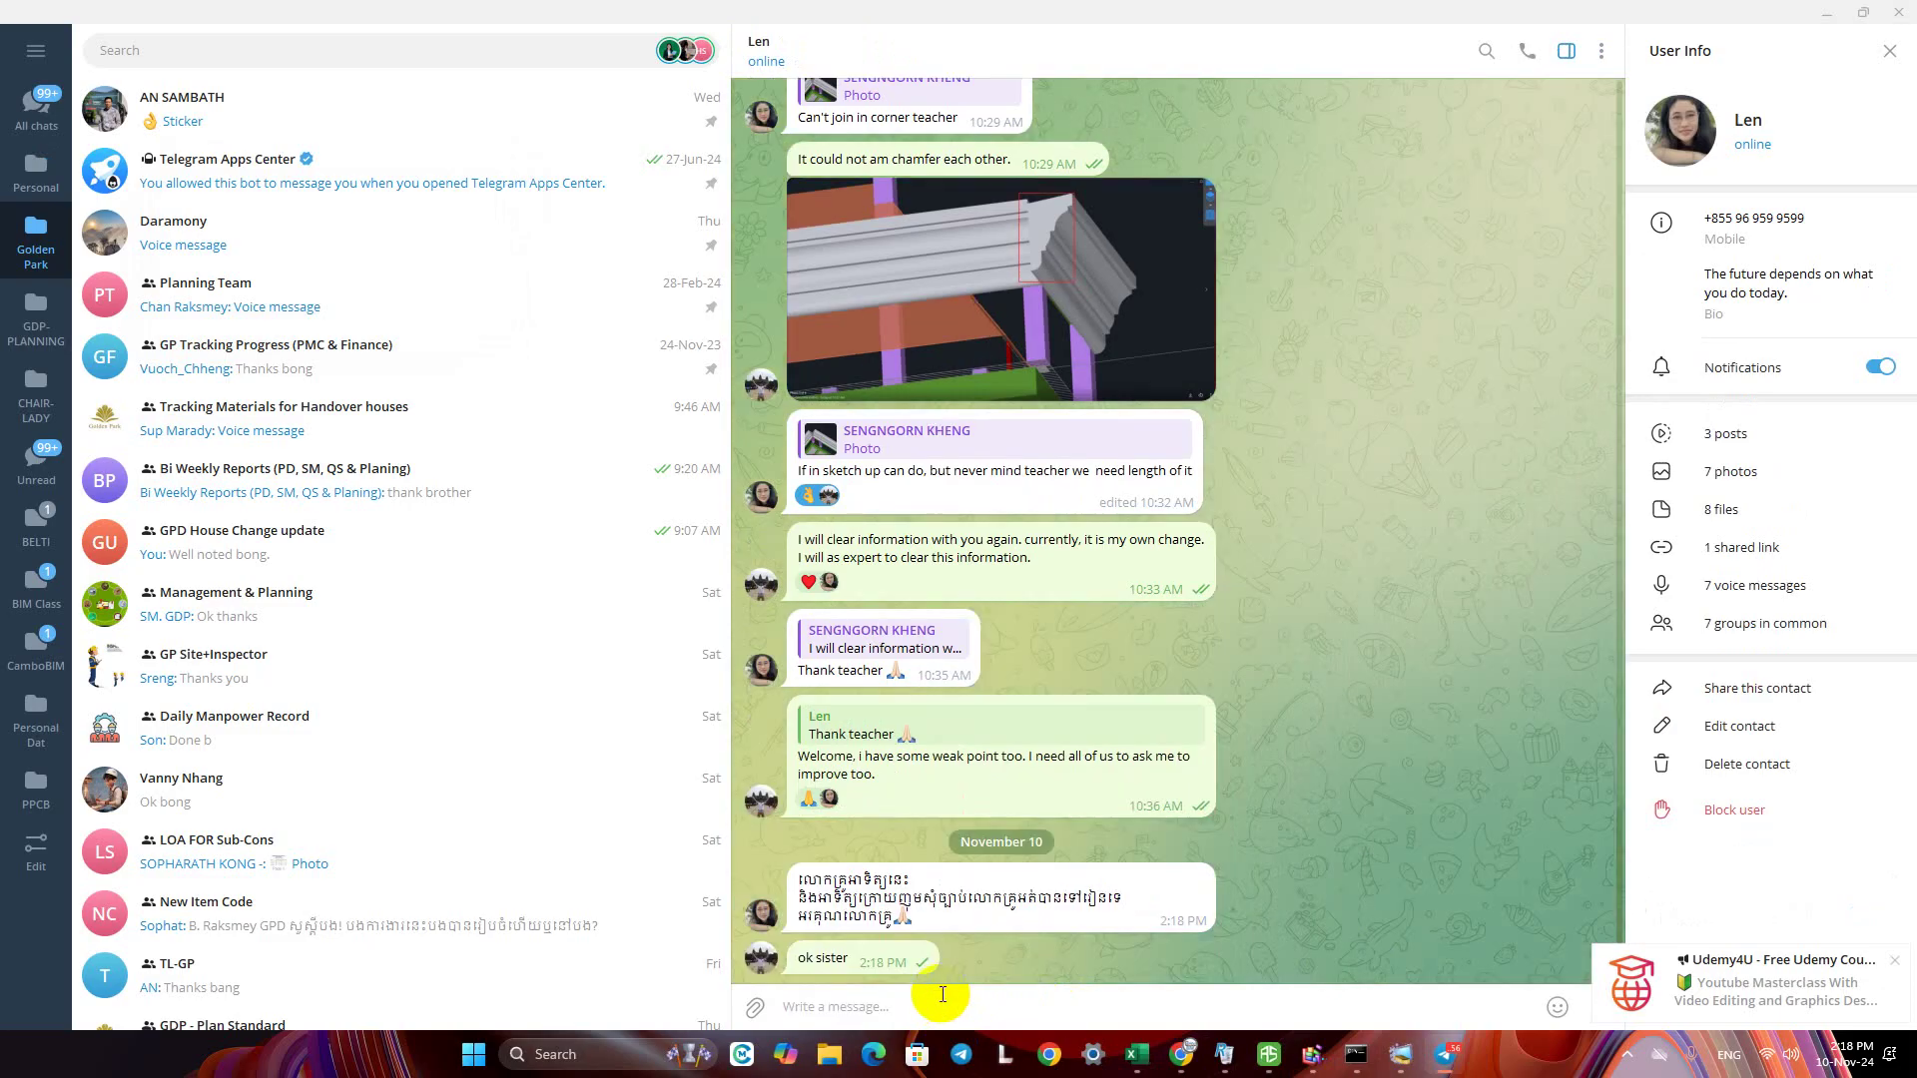
{"action": "left_click", "coordinate": [1826, 12]}
Zoom in and orbit to view the slab underside and walls, dismissing desktop notifications
{"action": "scroll", "coordinate": [1271, 642], "scroll_direction": "up", "scroll_amount": 1}
{"action": "scroll", "coordinate": [1262, 590], "scroll_direction": "up", "scroll_amount": 2}
{"action": "scroll", "coordinate": [1155, 513], "scroll_direction": "up", "scroll_amount": 2}
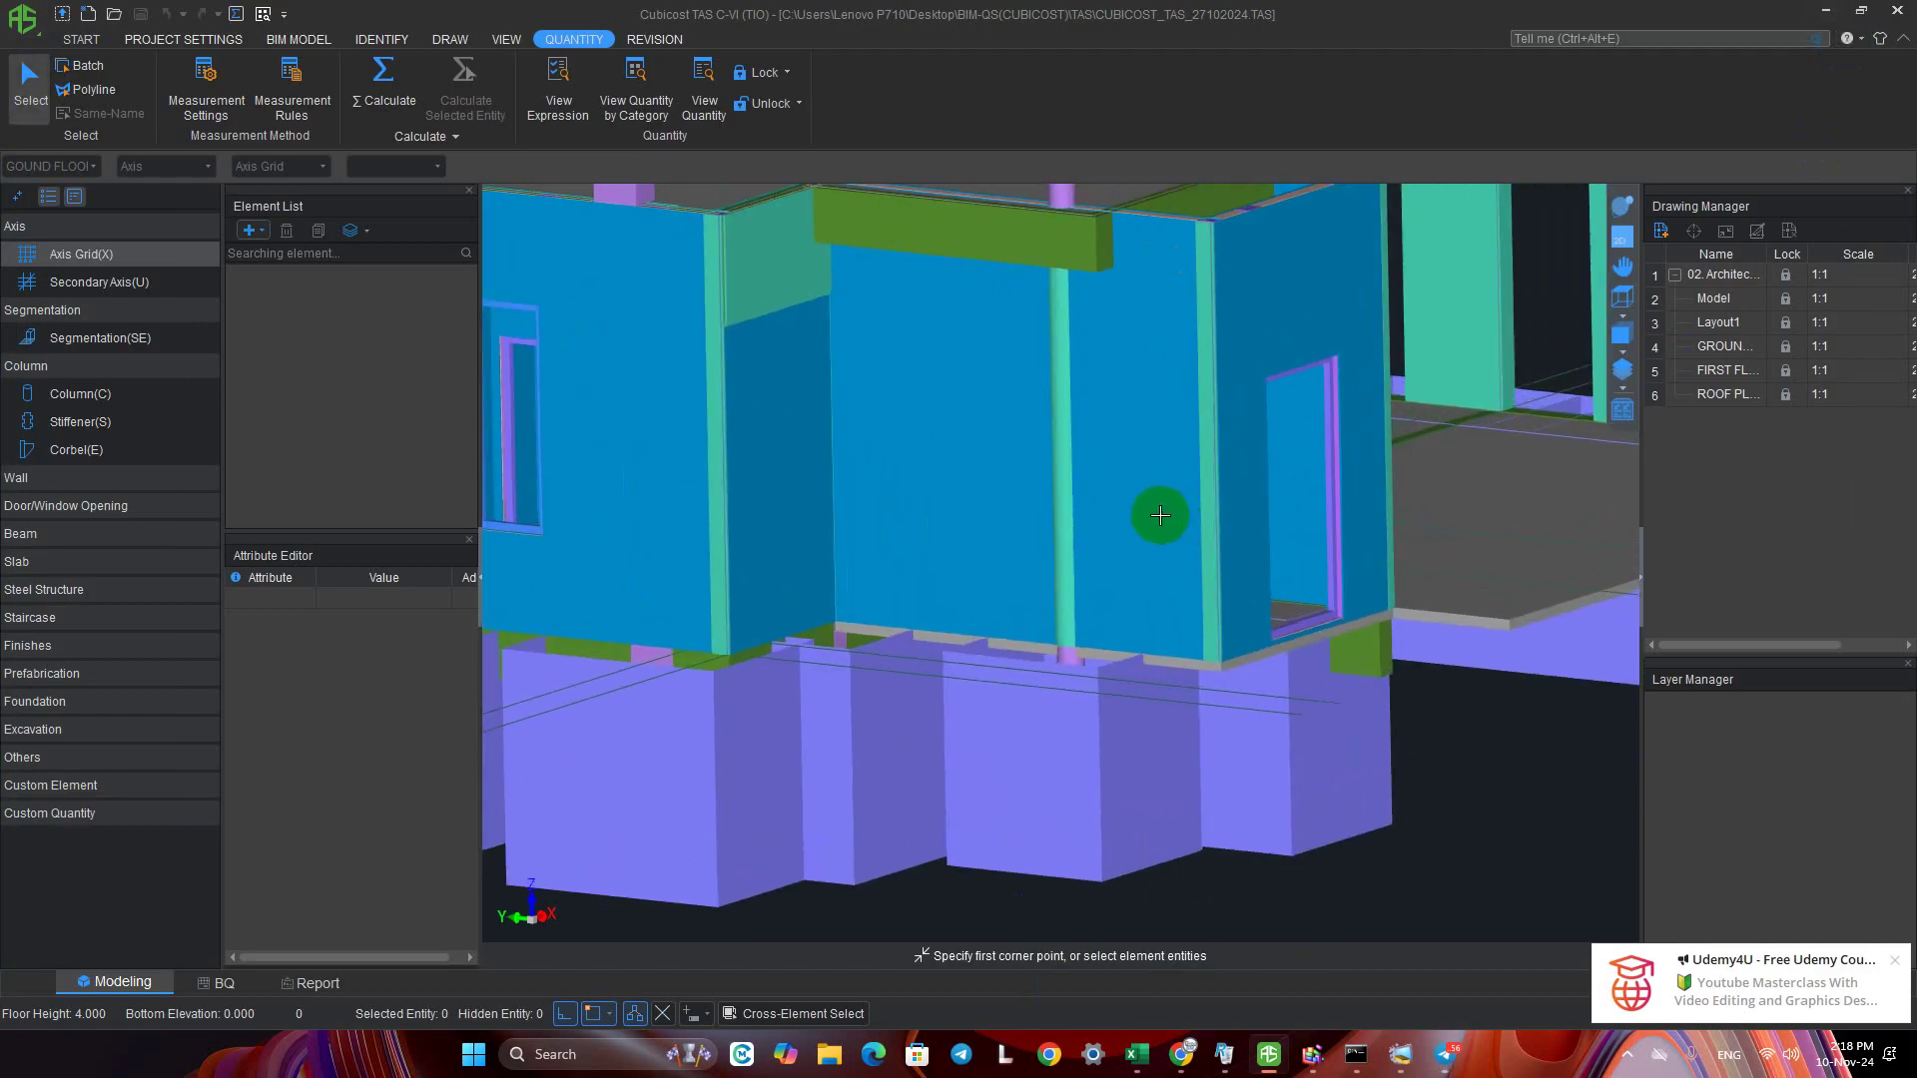
{"action": "scroll", "coordinate": [1099, 759], "scroll_direction": "up", "scroll_amount": 2}
{"action": "scroll", "coordinate": [1121, 294], "scroll_direction": "up", "scroll_amount": 1}
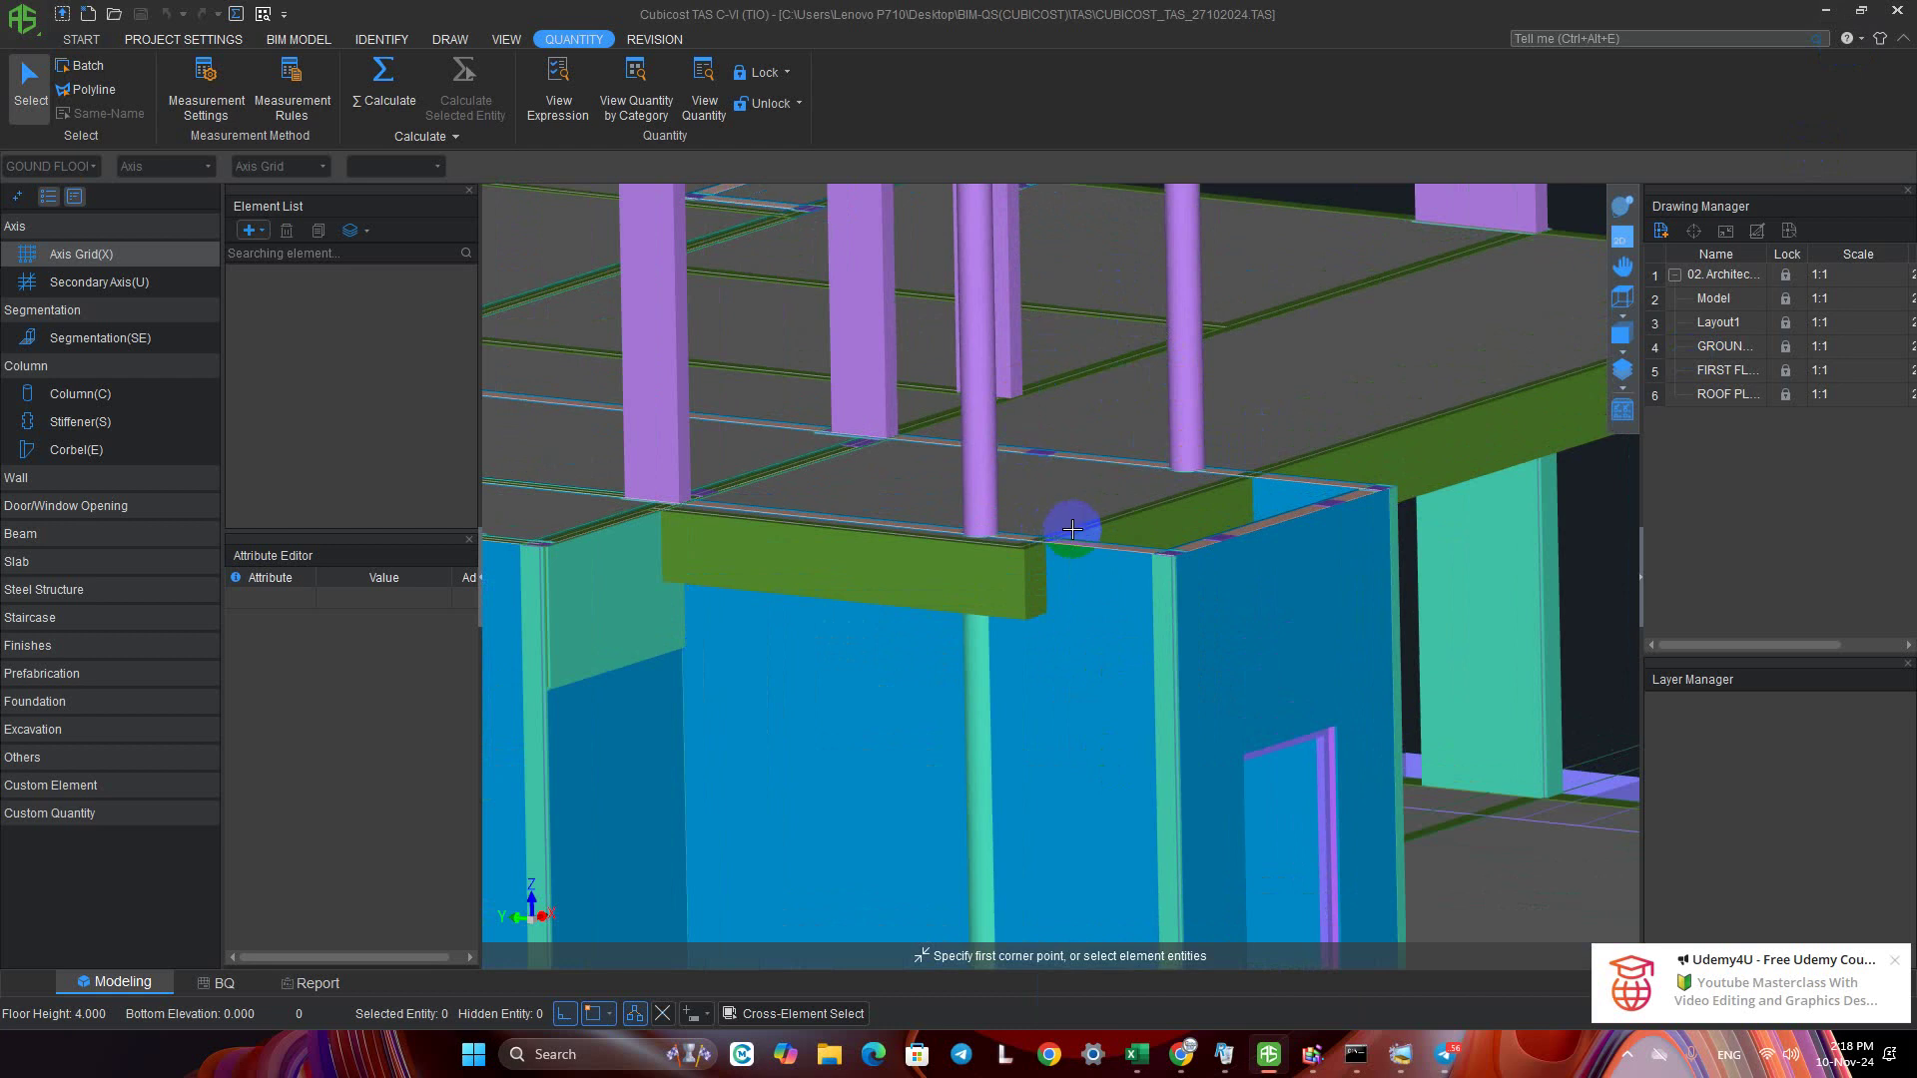
{"action": "scroll", "coordinate": [1039, 629], "scroll_direction": "up", "scroll_amount": 1}
{"action": "scroll", "coordinate": [1104, 698], "scroll_direction": "up", "scroll_amount": 1}
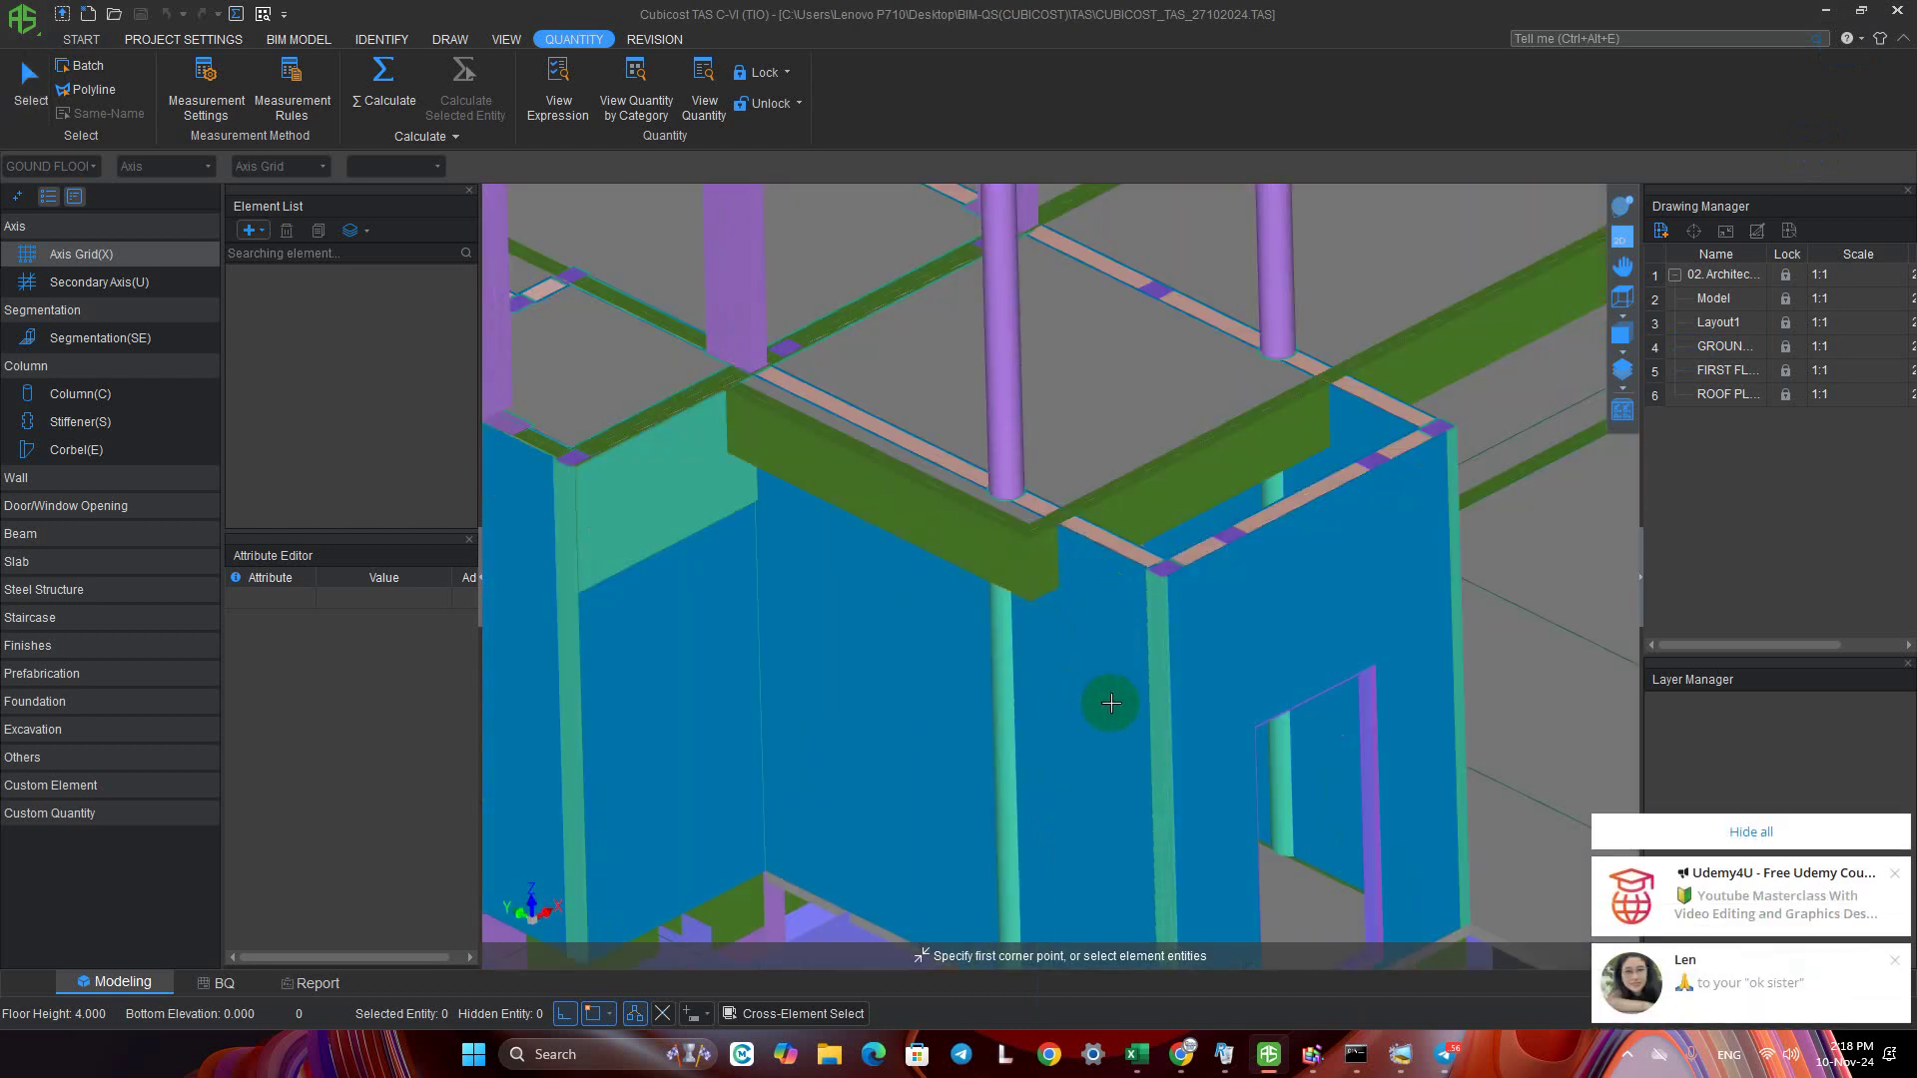
{"action": "middle_click_drag", "start_coordinate": [1135, 661], "coordinate": [1141, 509], "text": "shift"}
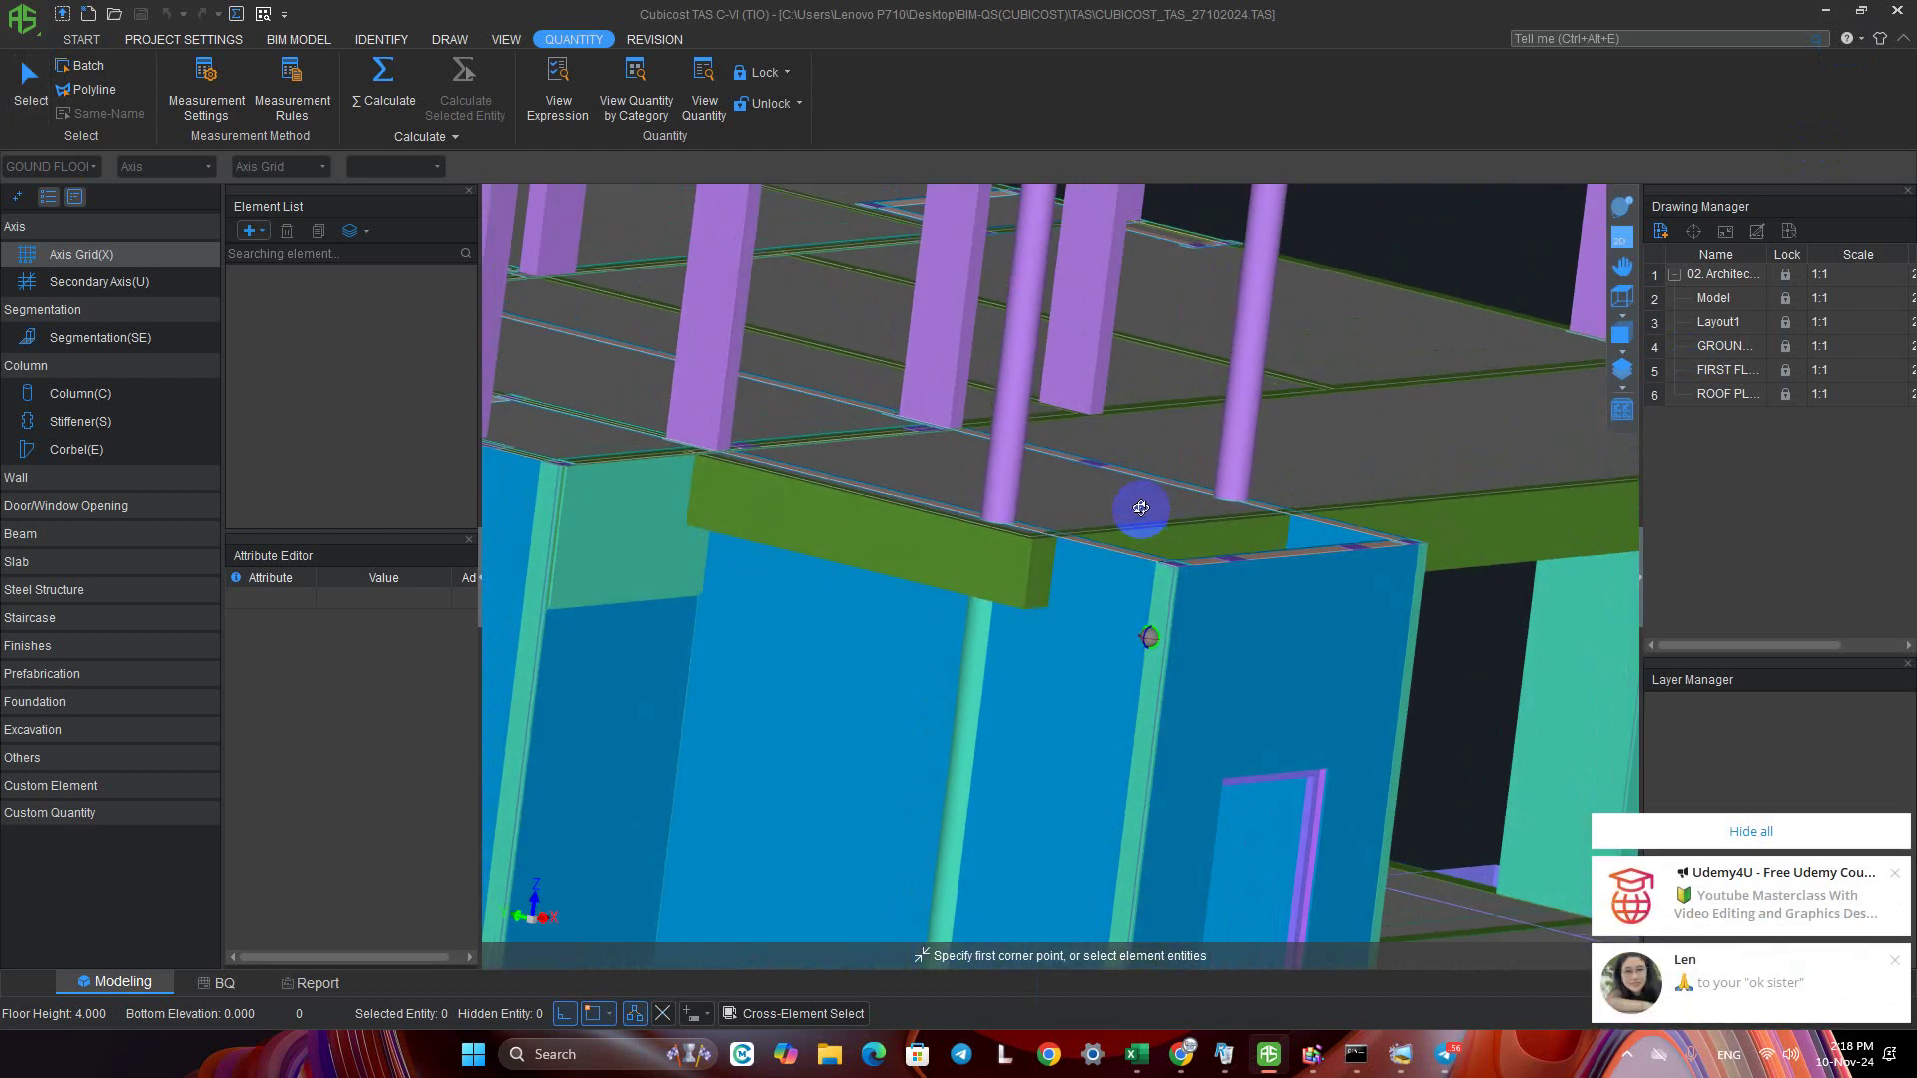
{"action": "left_click", "coordinate": [1692, 833]}
{"action": "mouse_move", "coordinate": [1121, 728]}
{"action": "middle_mouse_down", "text": "shift"}
{"action": "mouse_move", "coordinate": [1160, 655]}
{"action": "mouse_move", "coordinate": [1143, 685]}
{"action": "mouse_move", "coordinate": [1084, 695]}
{"action": "middle_mouse_up", "text": "shift"}
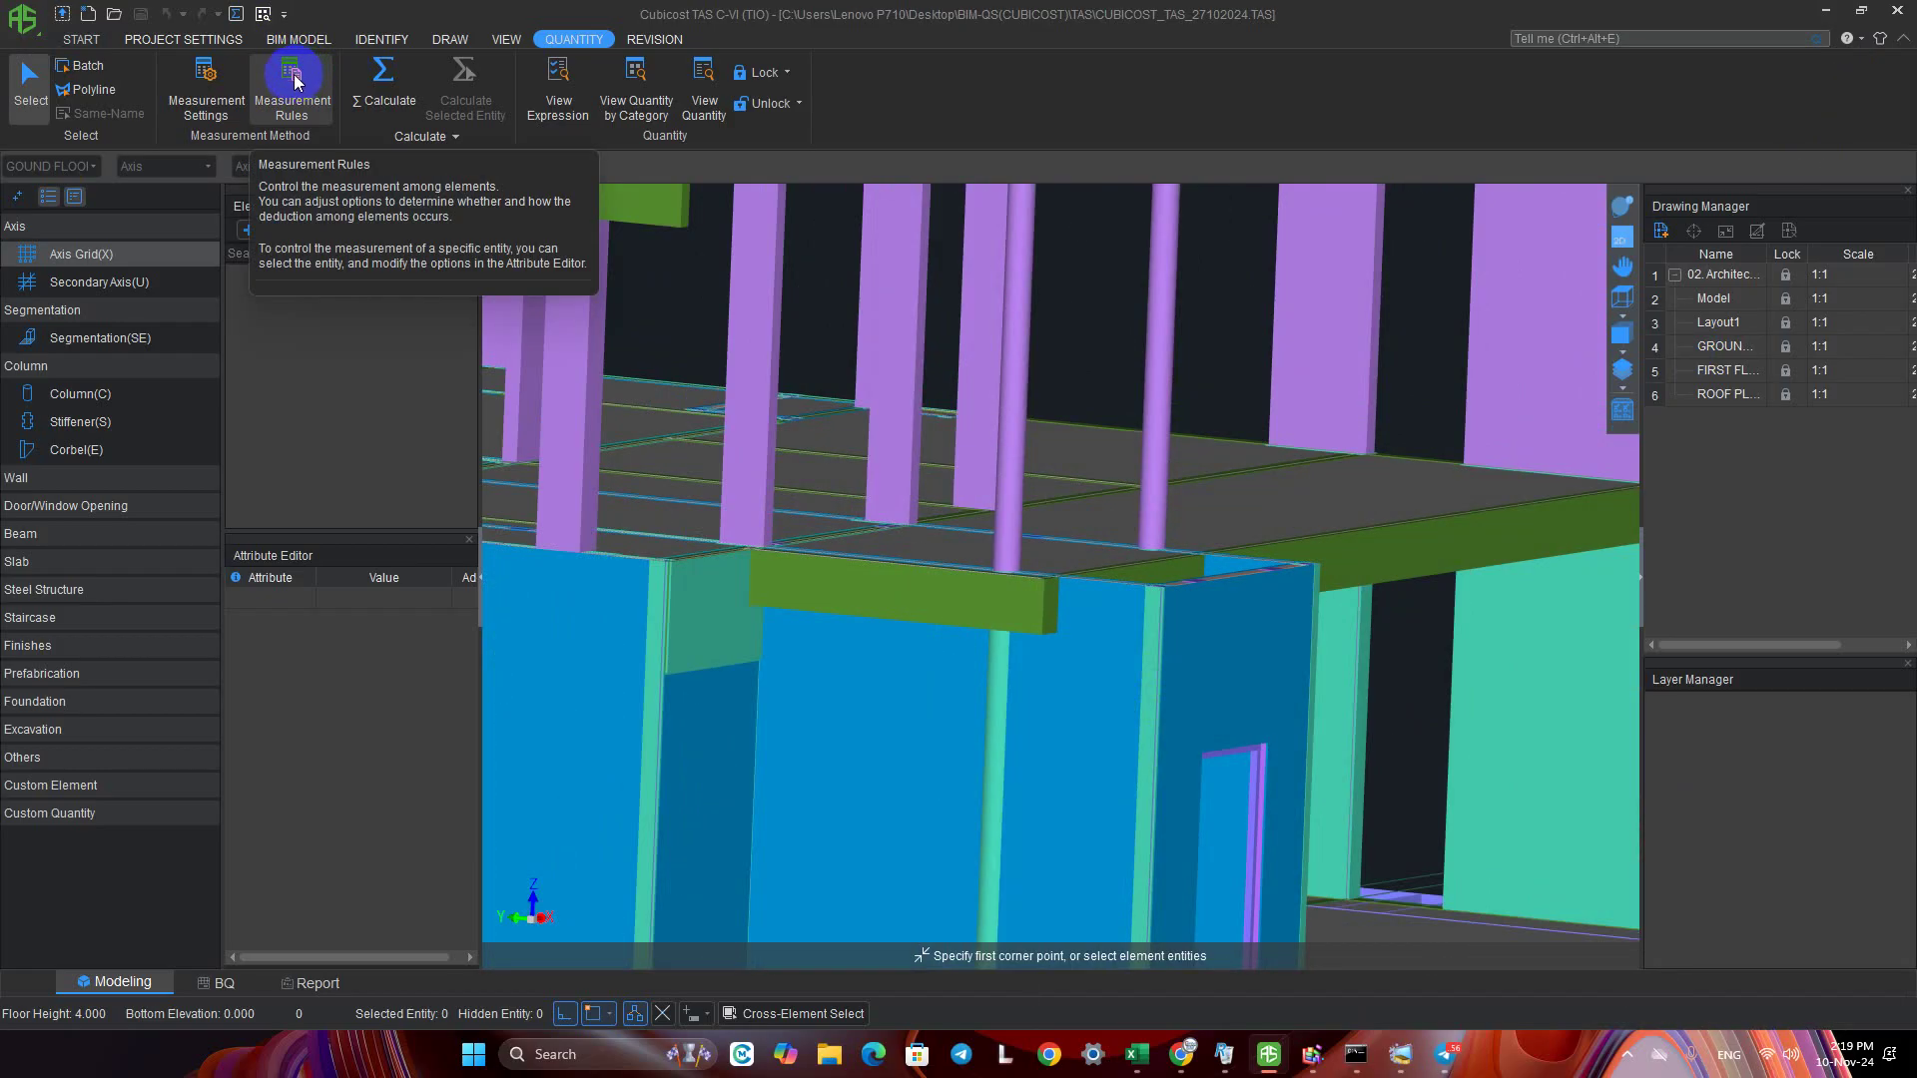
{"action": "mouse_move", "coordinate": [1092, 1055]}
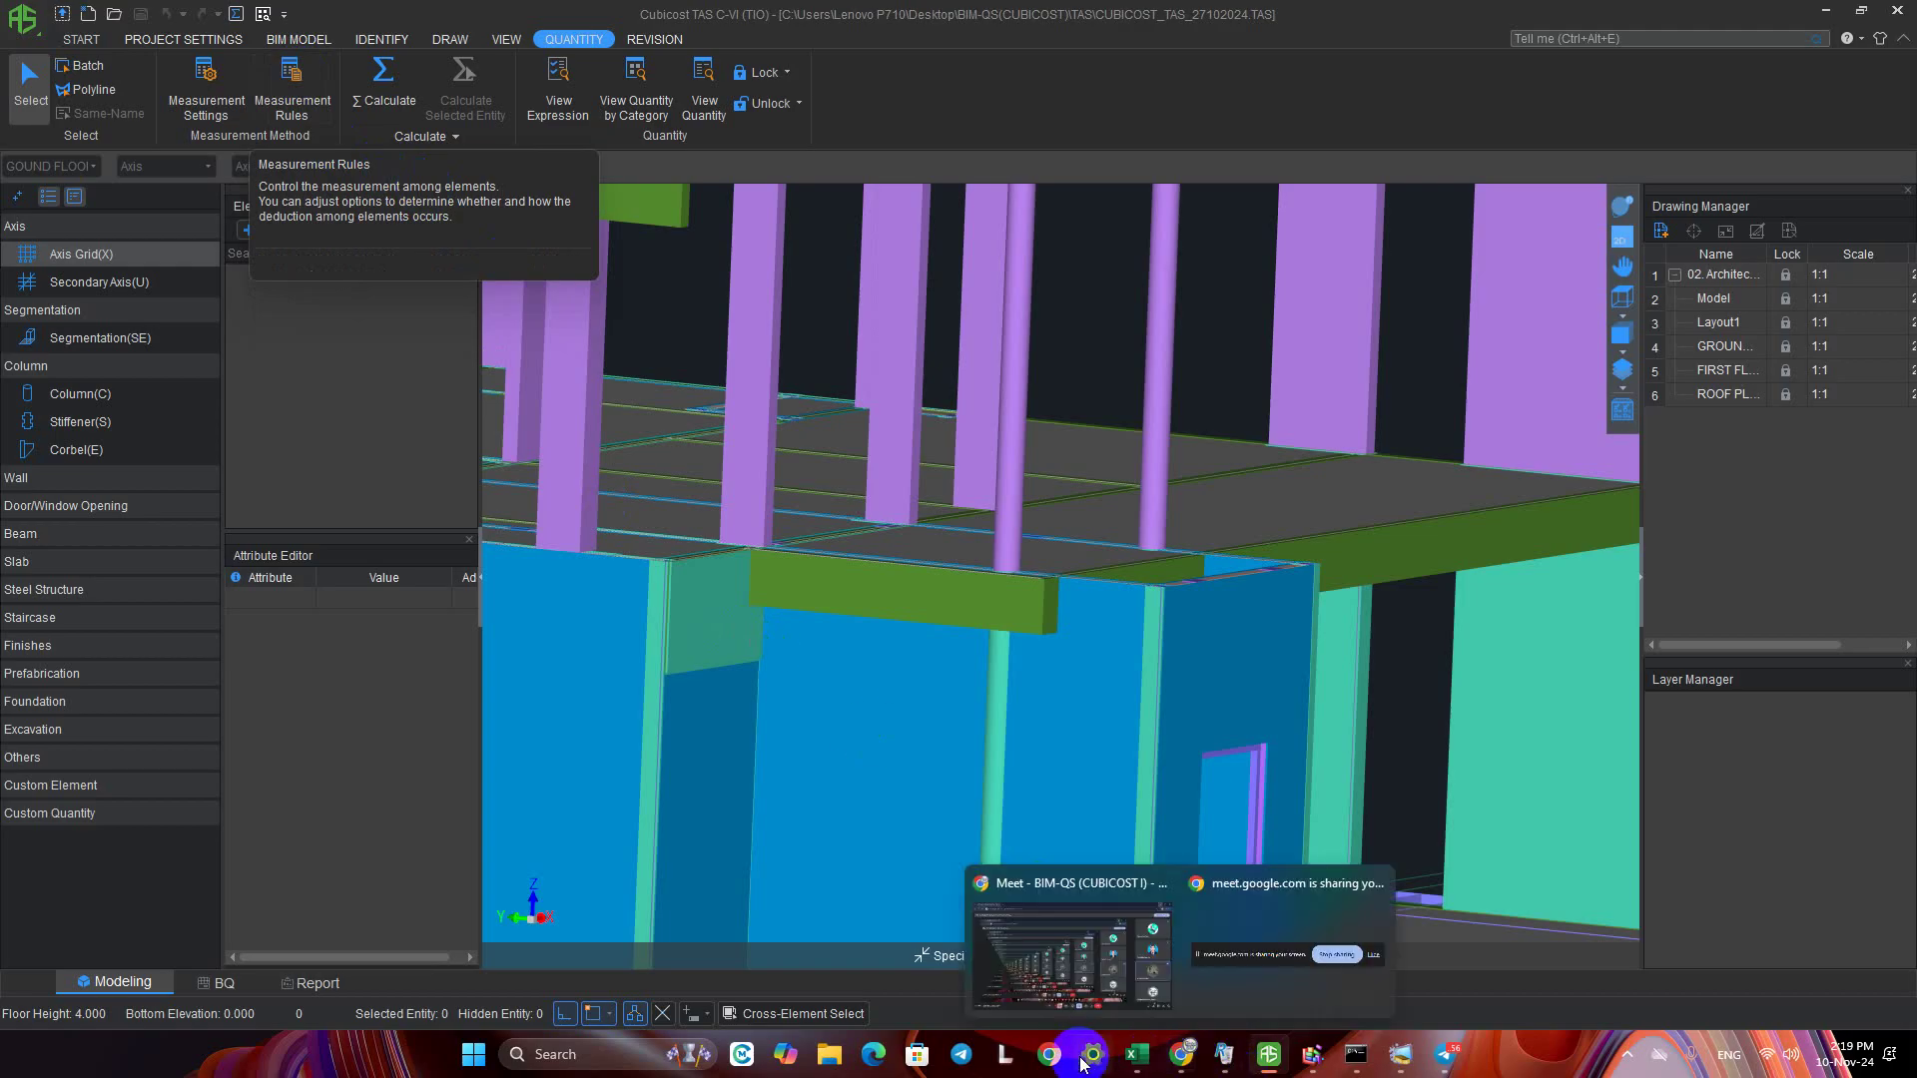
Open a new Chrome window with the chosen profile, dismissing the privacy notice and profile tip
{"action": "left_click", "coordinate": [1048, 1055]}
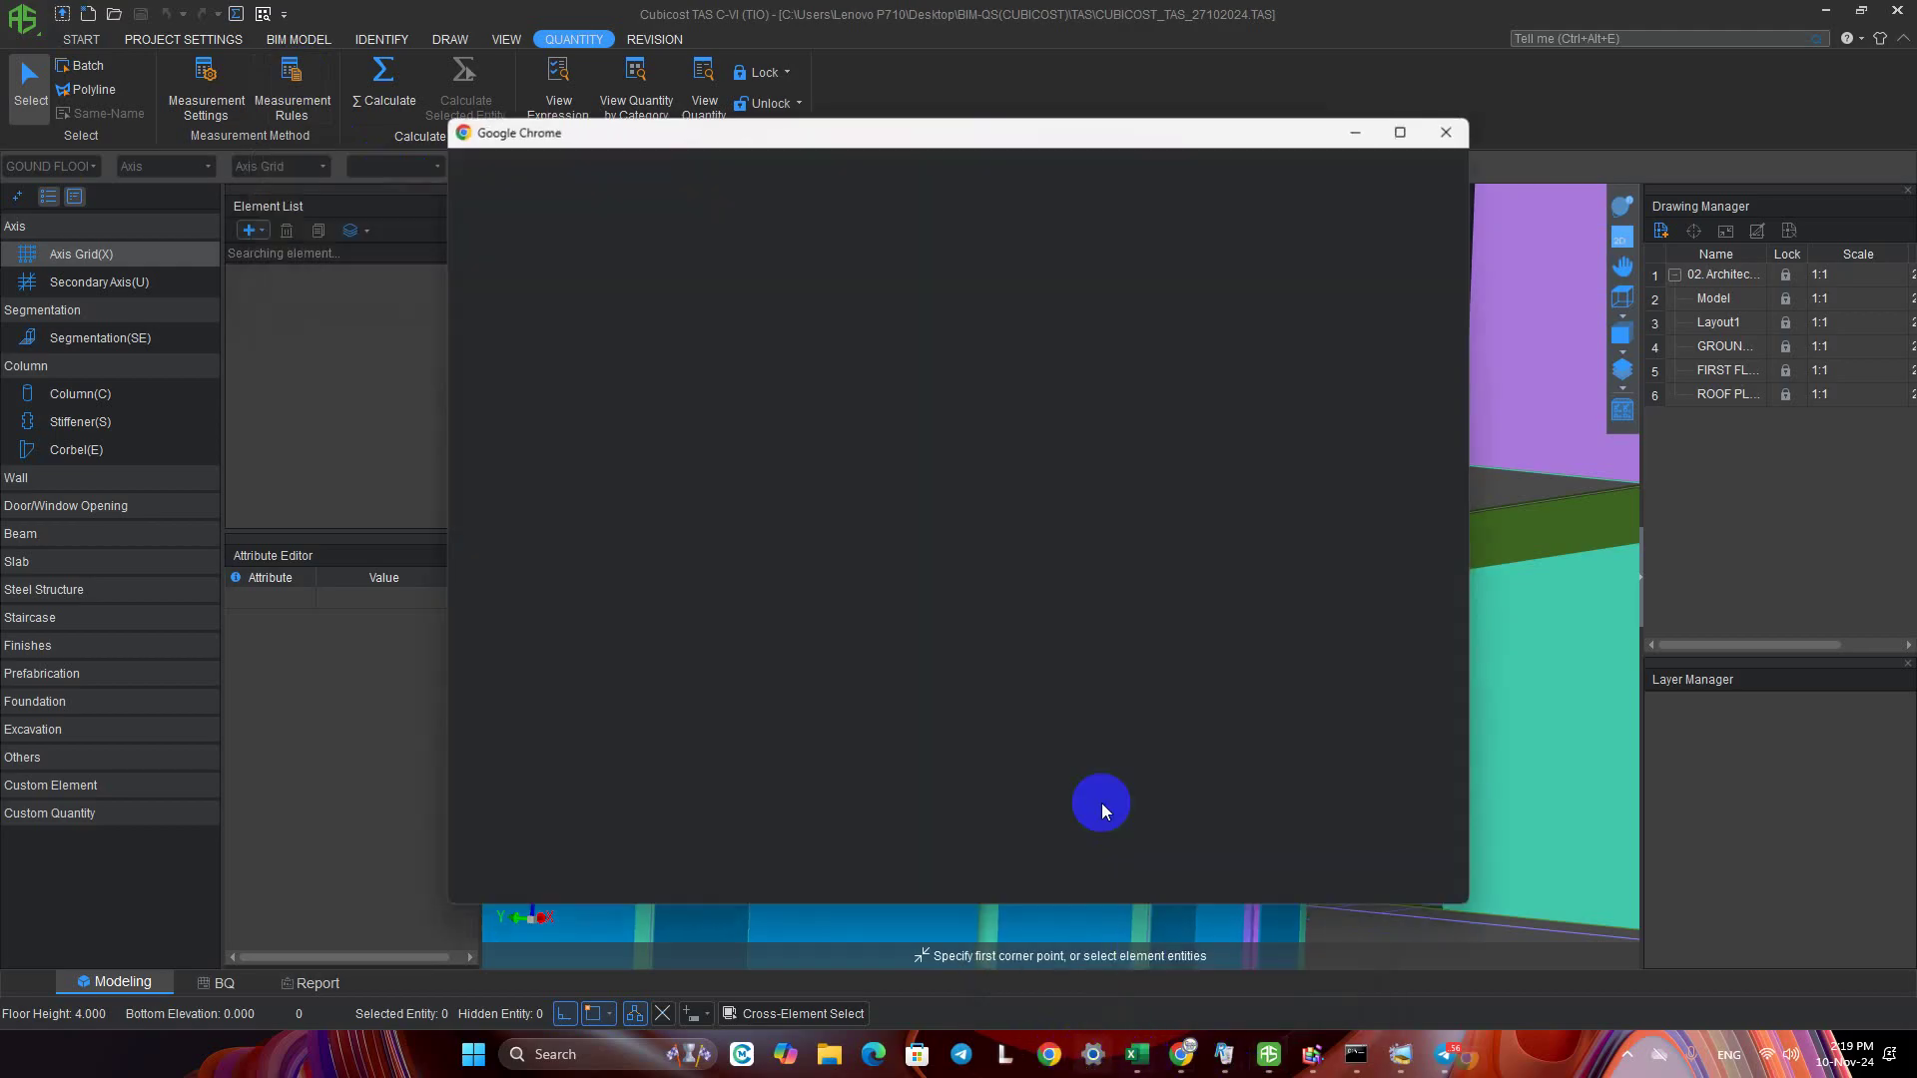
{"action": "left_click", "coordinate": [1038, 629]}
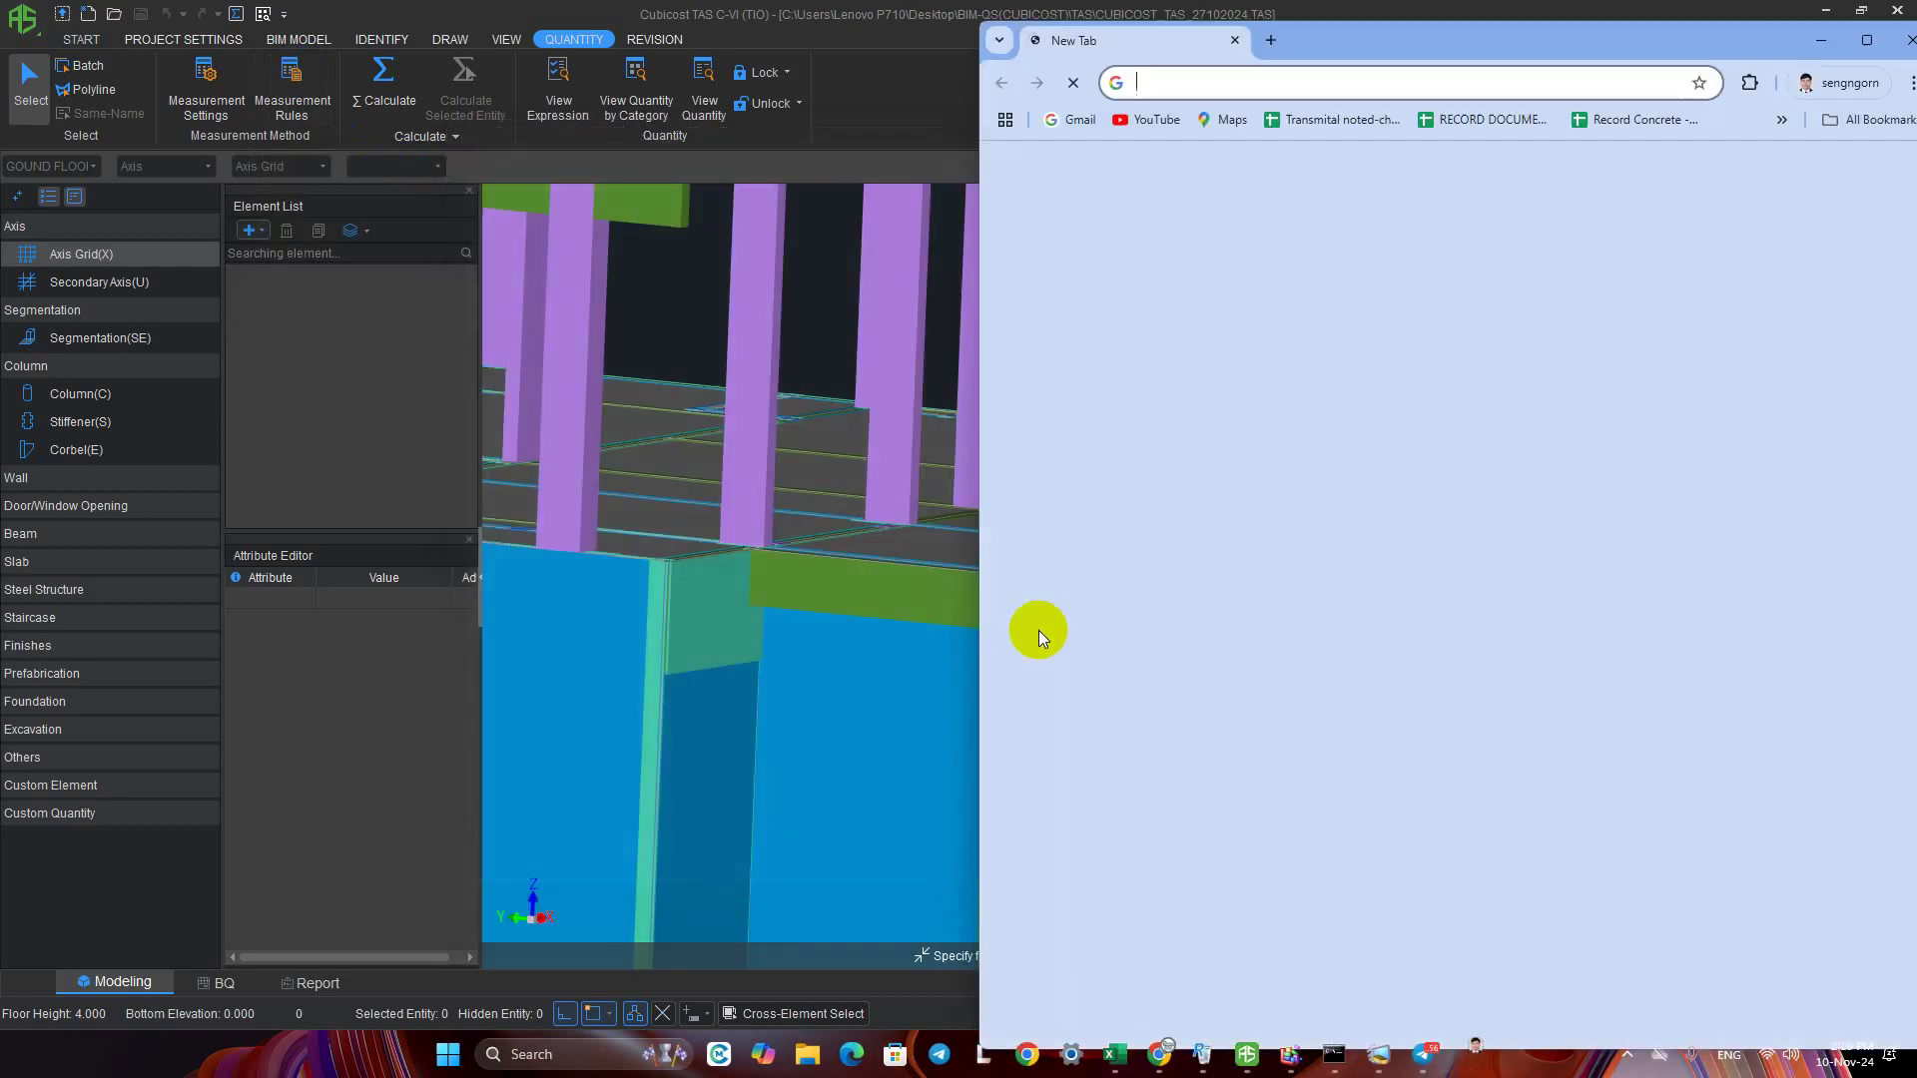
{"action": "left_click", "coordinate": [1597, 749]}
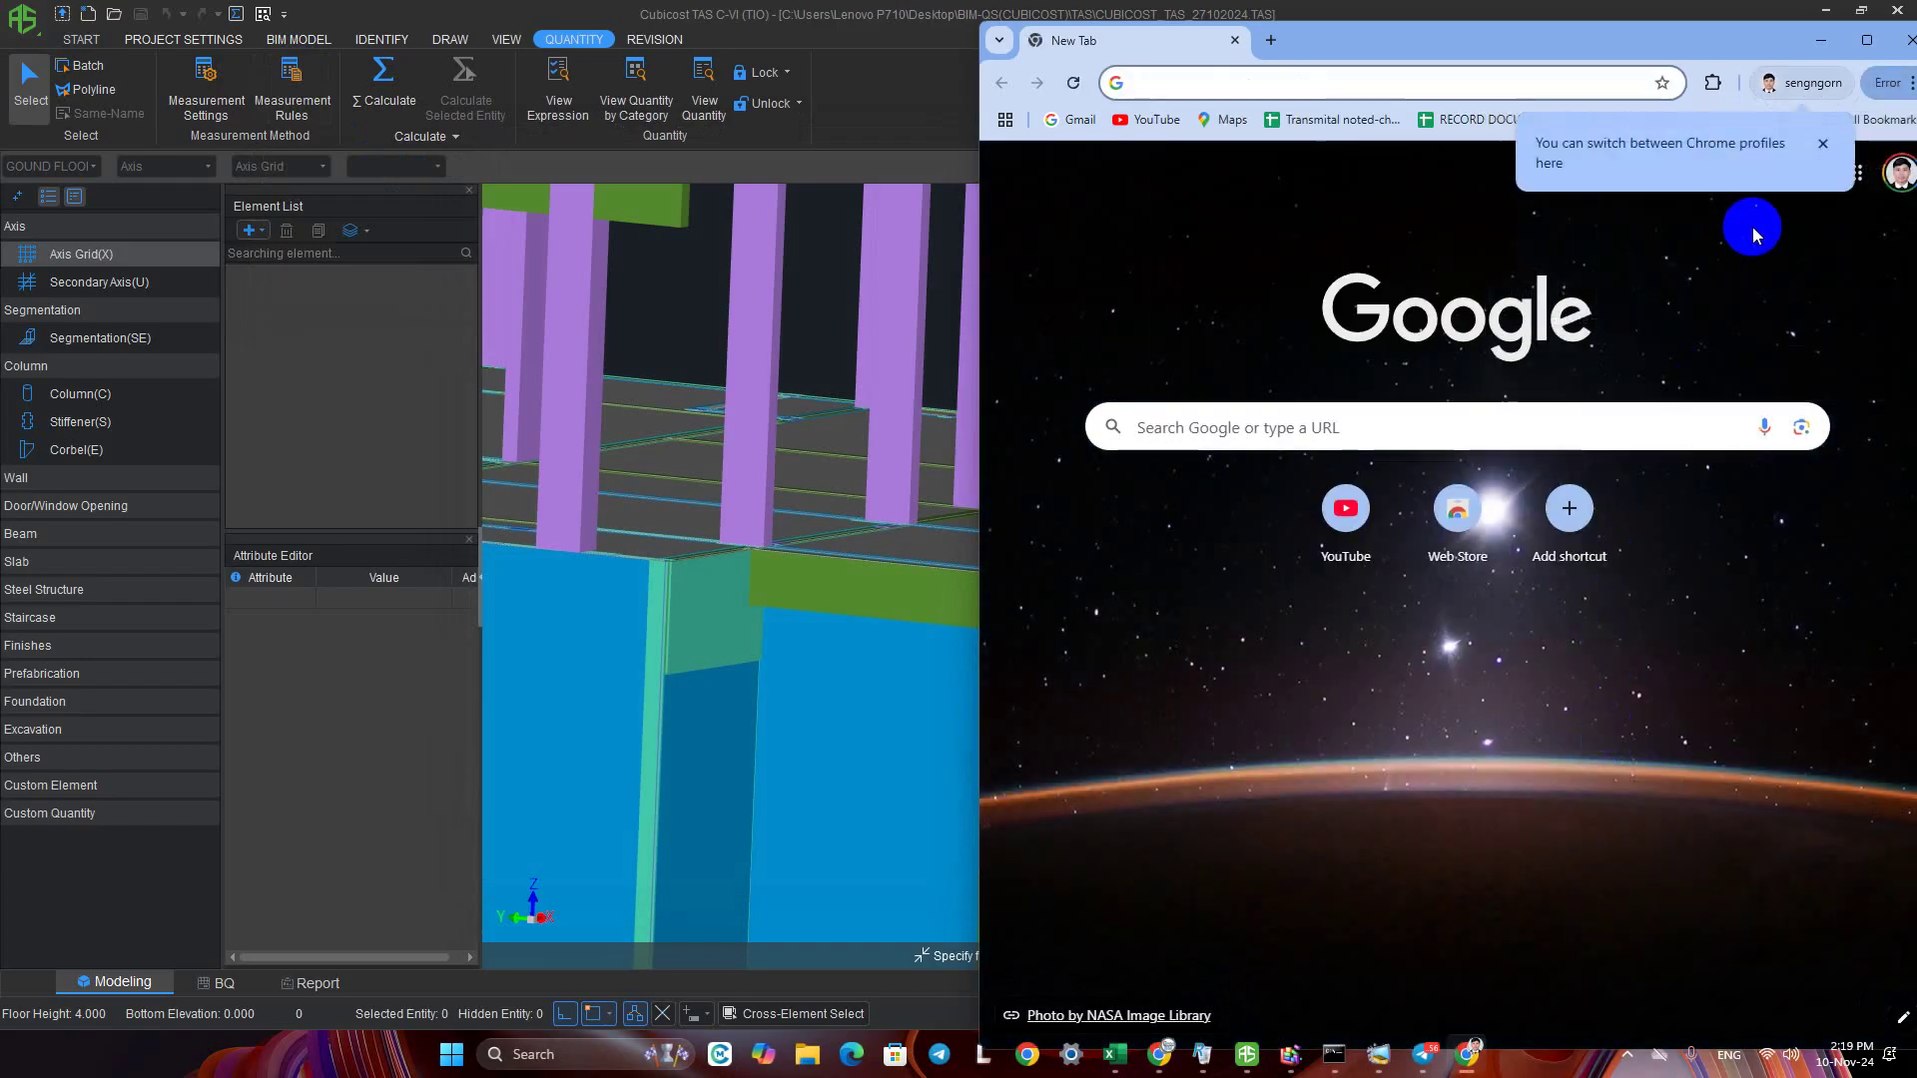
{"action": "left_click", "coordinate": [1823, 143]}
Launch Google Slides from the Google apps grid and open the Untitled presentation
{"action": "left_click", "coordinate": [1854, 172]}
{"action": "scroll", "coordinate": [1661, 588], "scroll_direction": "down", "scroll_amount": 1}
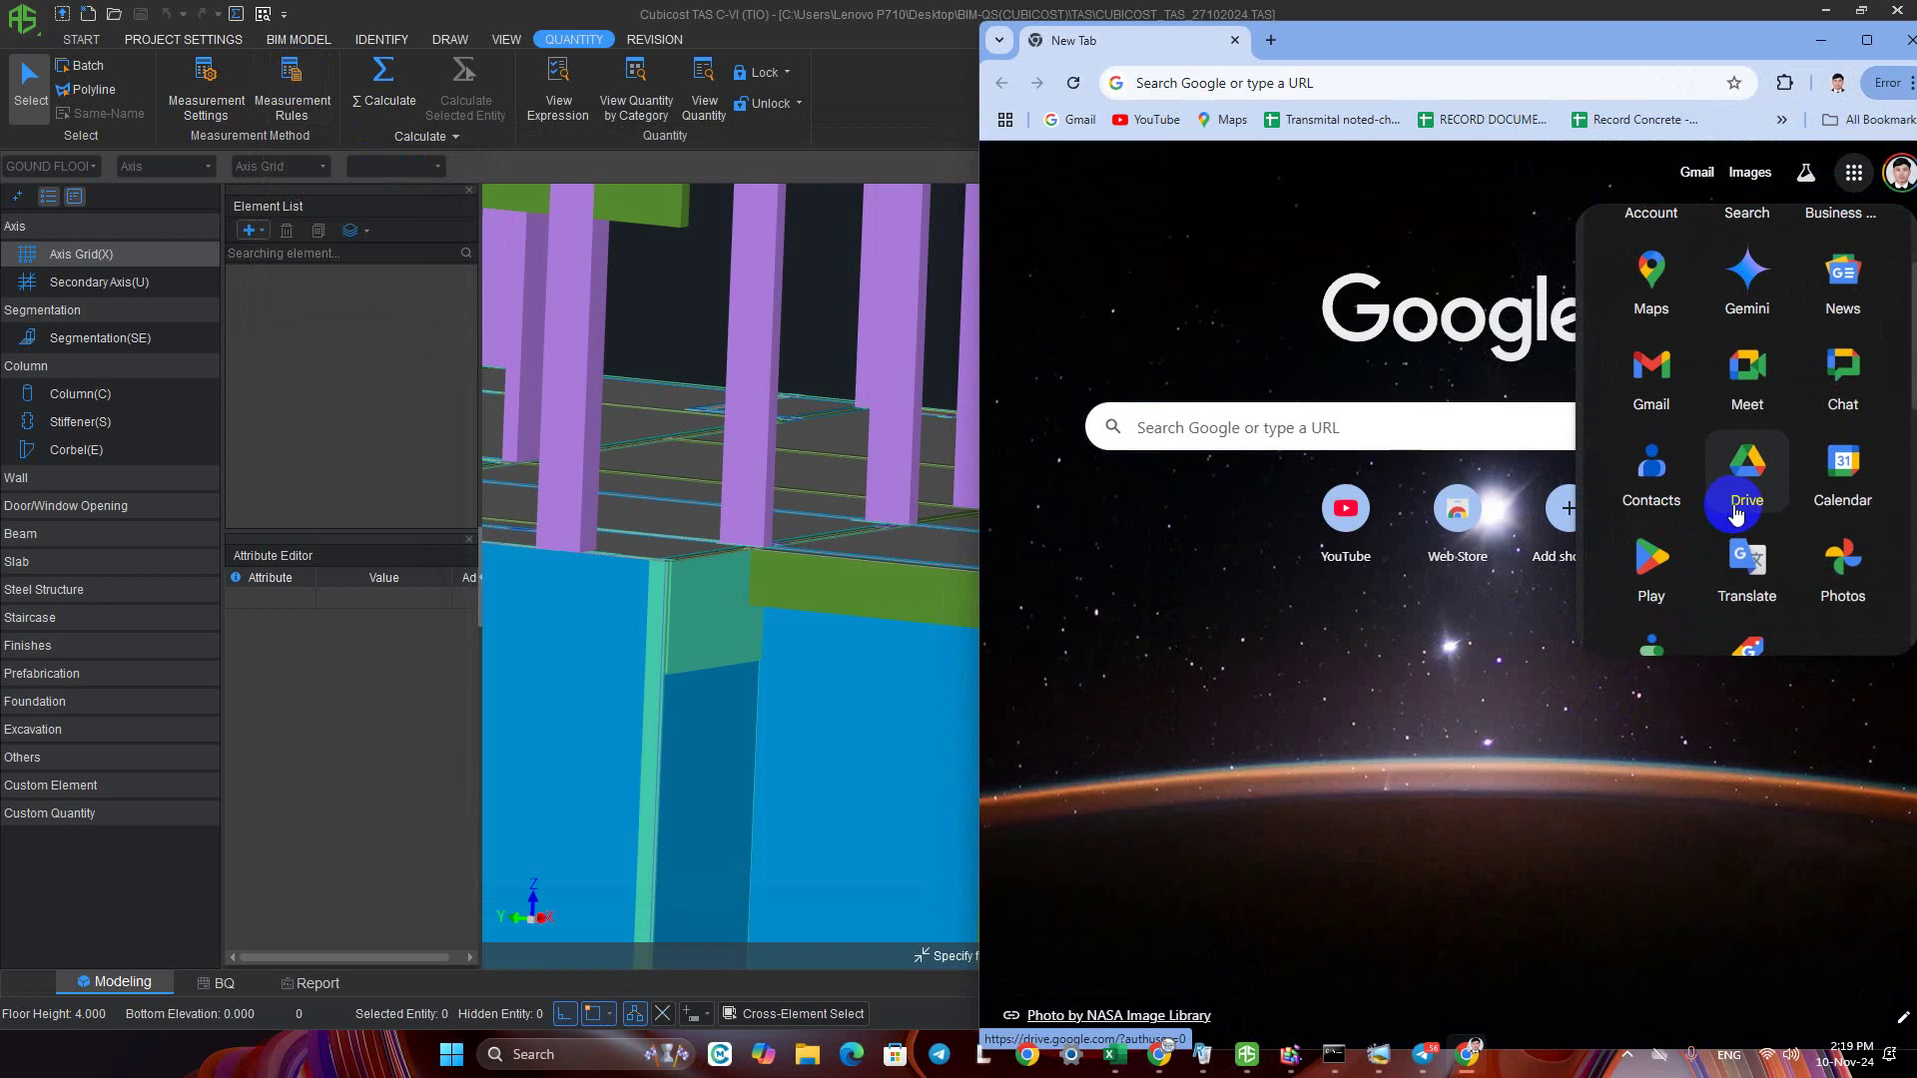
{"action": "scroll", "coordinate": [1743, 529], "scroll_direction": "down", "scroll_amount": 2}
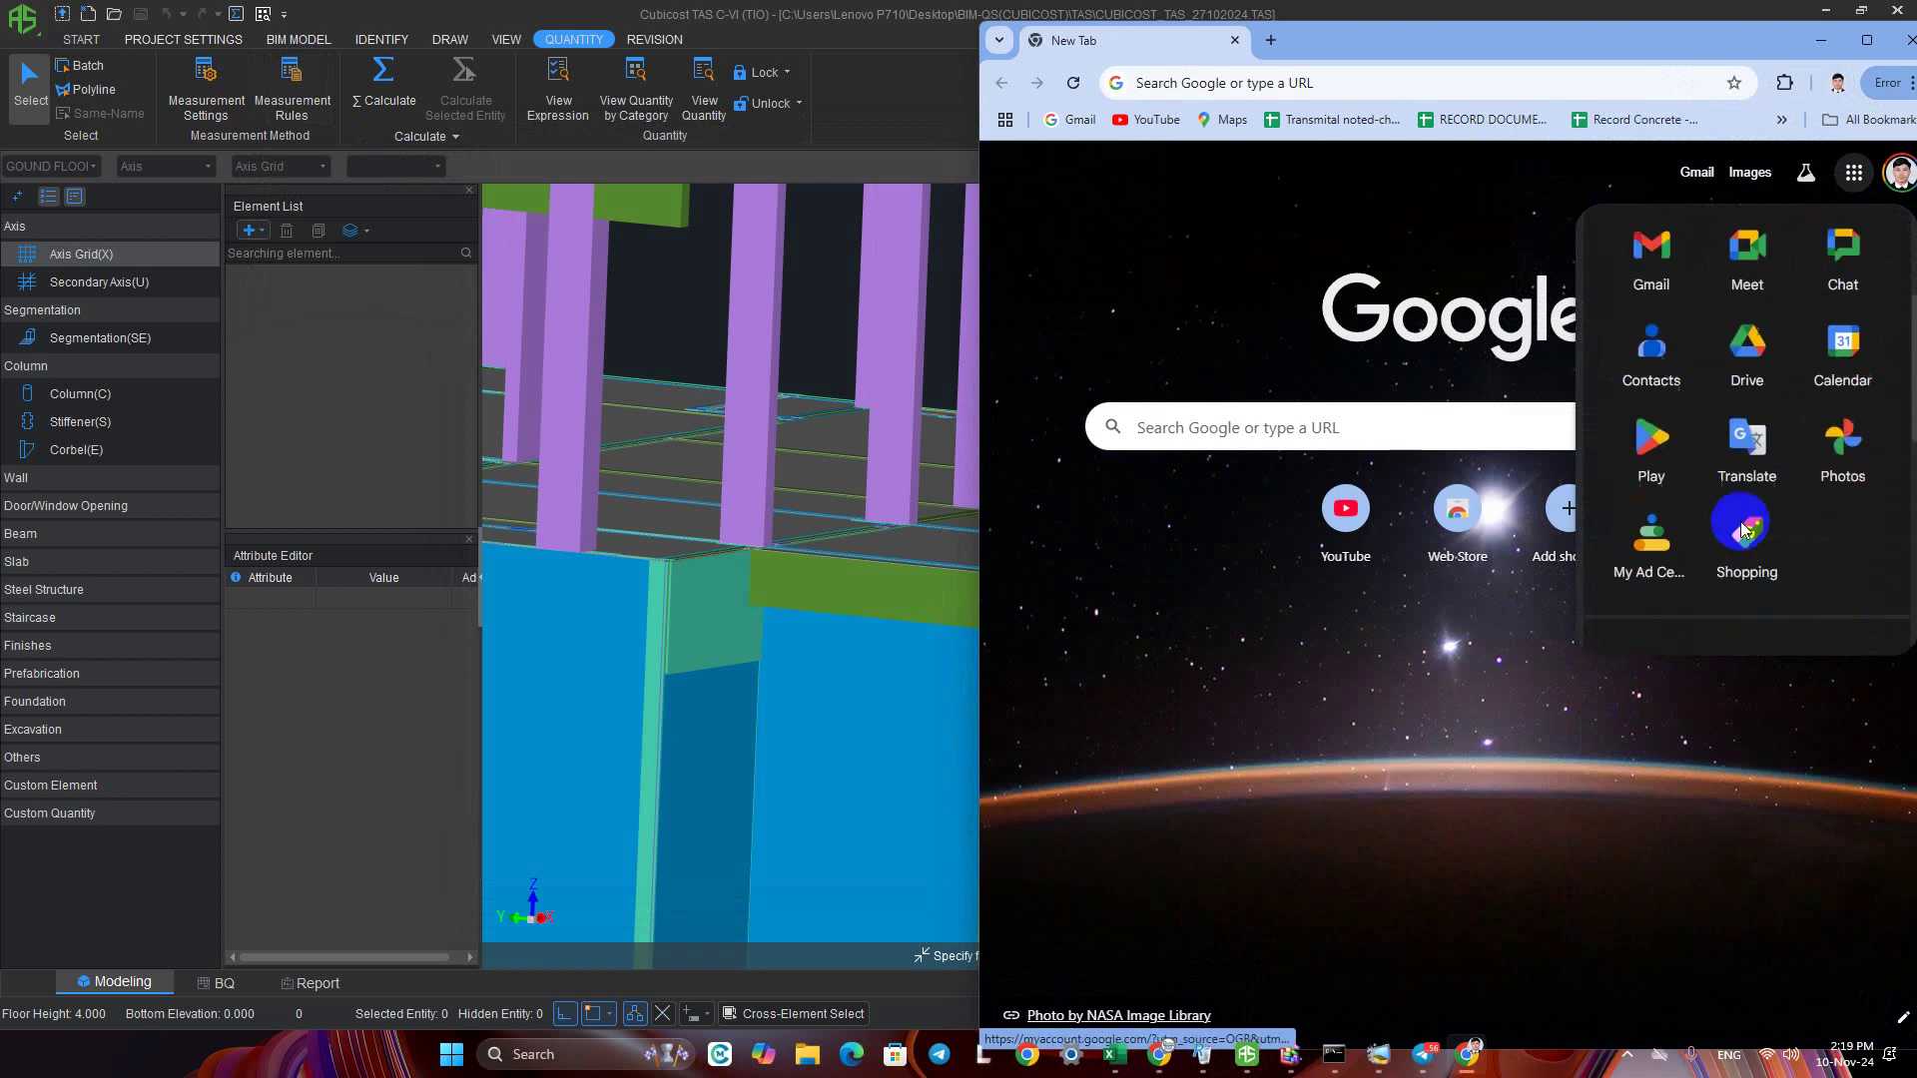
{"action": "scroll", "coordinate": [1742, 530], "scroll_direction": "up", "scroll_amount": 2}
{"action": "scroll", "coordinate": [1746, 524], "scroll_direction": "up", "scroll_amount": 1}
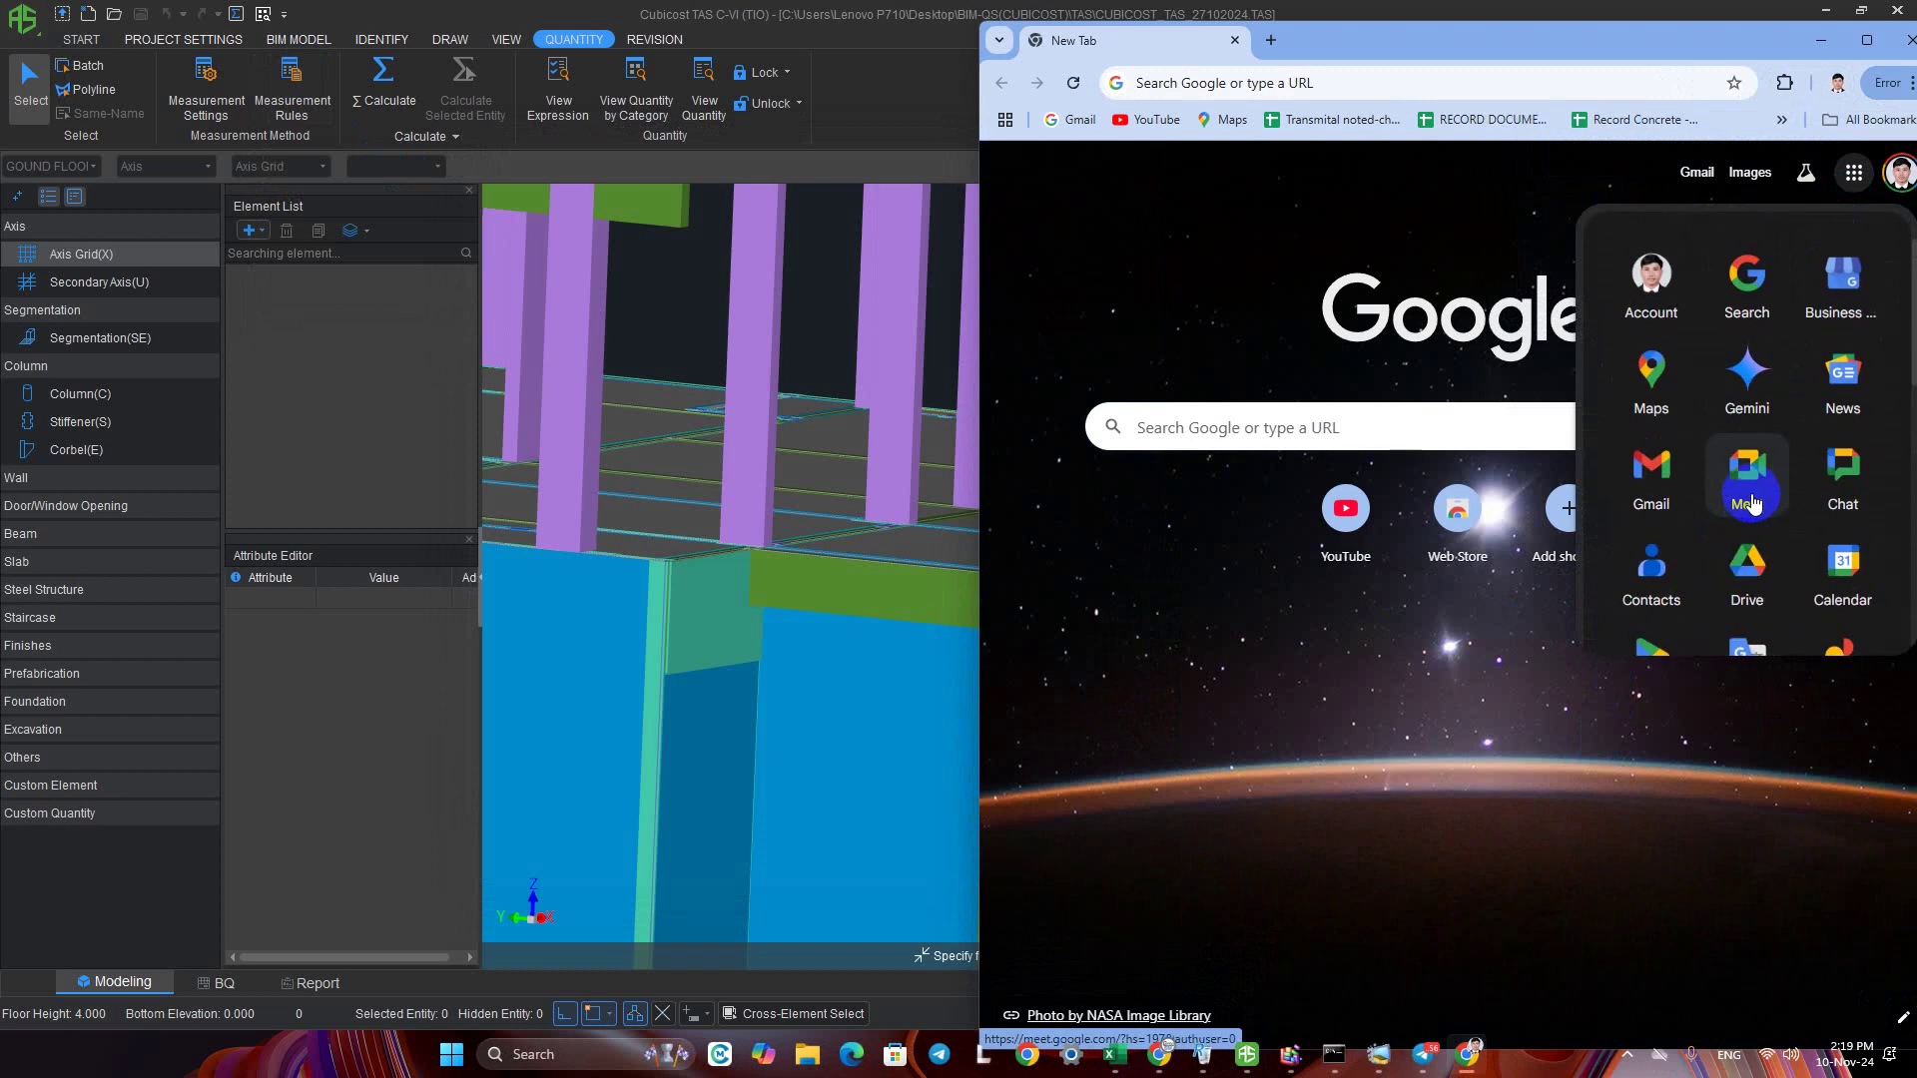
{"action": "scroll", "coordinate": [1750, 514], "scroll_direction": "down", "scroll_amount": 3}
{"action": "scroll", "coordinate": [1755, 489], "scroll_direction": "down", "scroll_amount": 1}
{"action": "scroll", "coordinate": [1755, 489], "scroll_direction": "down", "scroll_amount": 2}
{"action": "scroll", "coordinate": [1755, 489], "scroll_direction": "down", "scroll_amount": 2}
{"action": "scroll", "coordinate": [1756, 490], "scroll_direction": "down", "scroll_amount": 1}
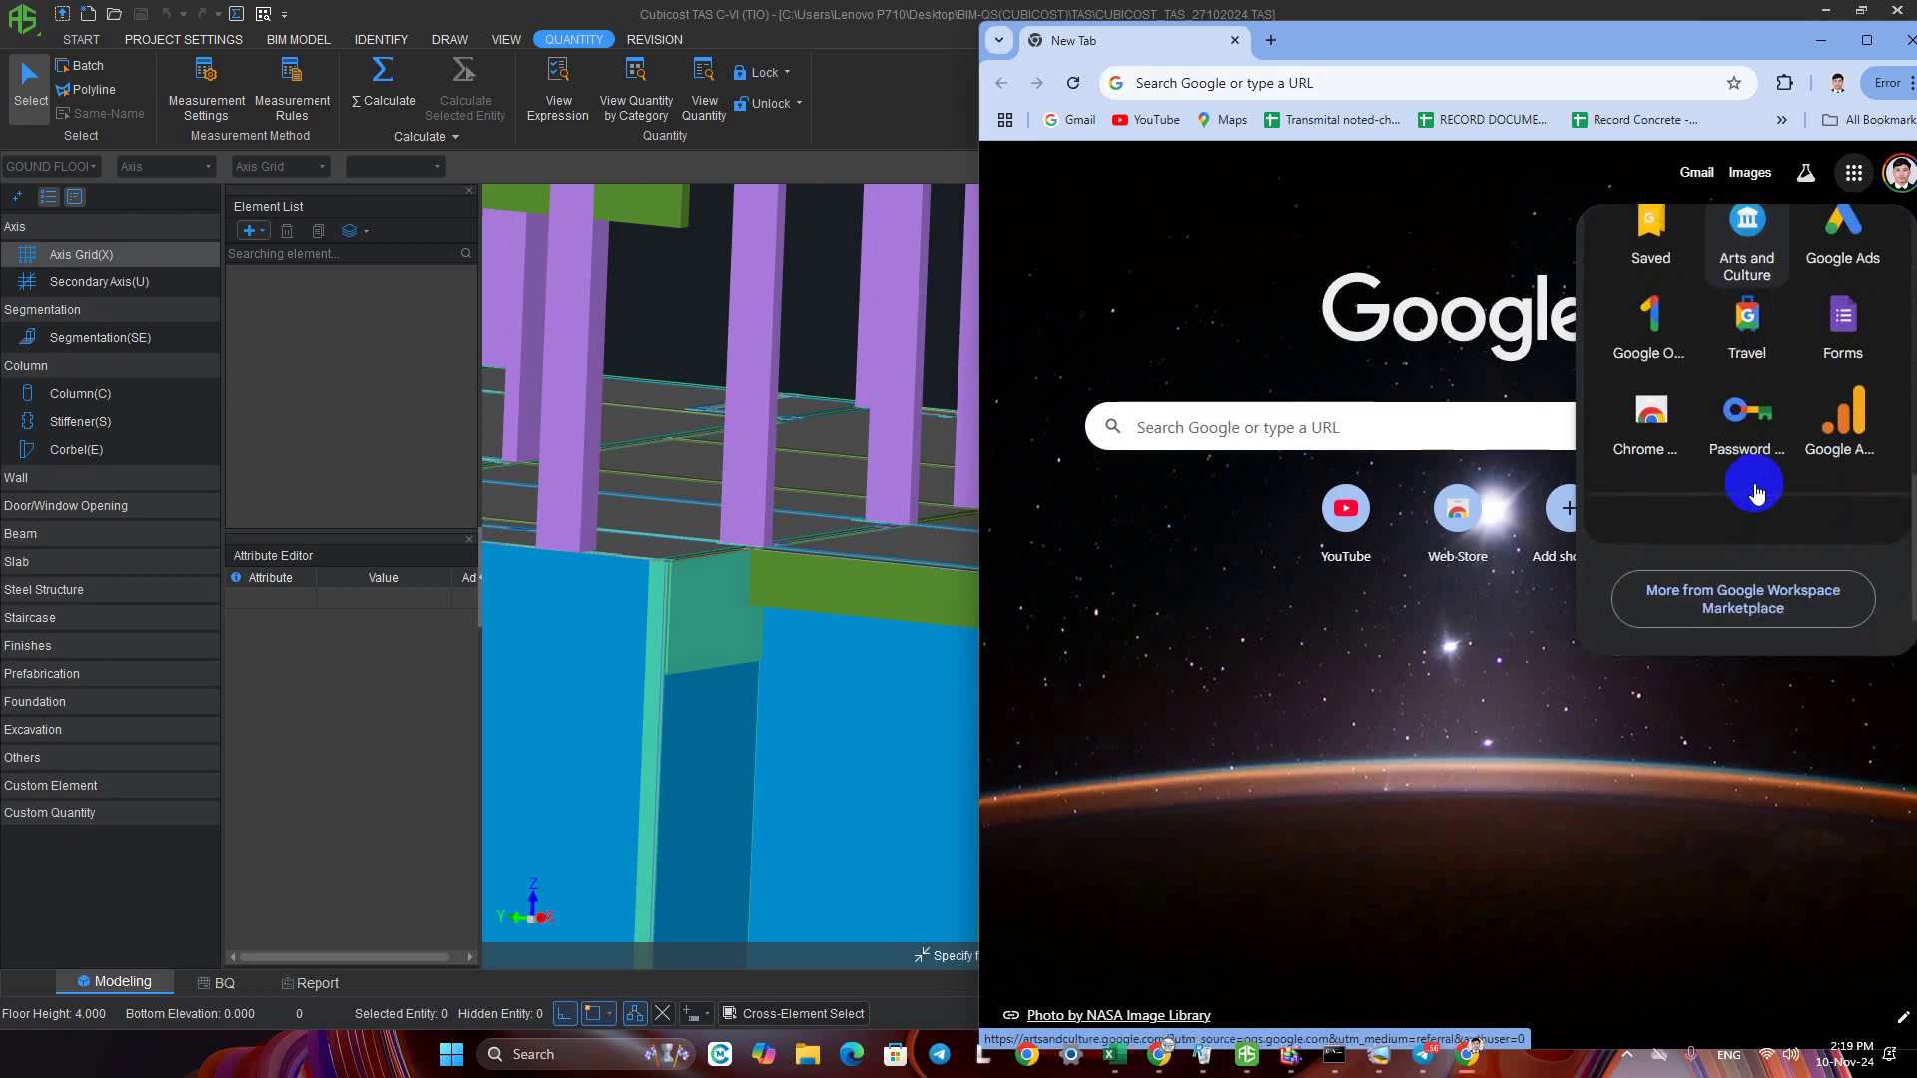
{"action": "scroll", "coordinate": [1755, 491], "scroll_direction": "up", "scroll_amount": 2}
{"action": "scroll", "coordinate": [1756, 491], "scroll_direction": "up", "scroll_amount": 1}
{"action": "scroll", "coordinate": [1755, 495], "scroll_direction": "up", "scroll_amount": 2}
{"action": "scroll", "coordinate": [1754, 496], "scroll_direction": "up", "scroll_amount": 1}
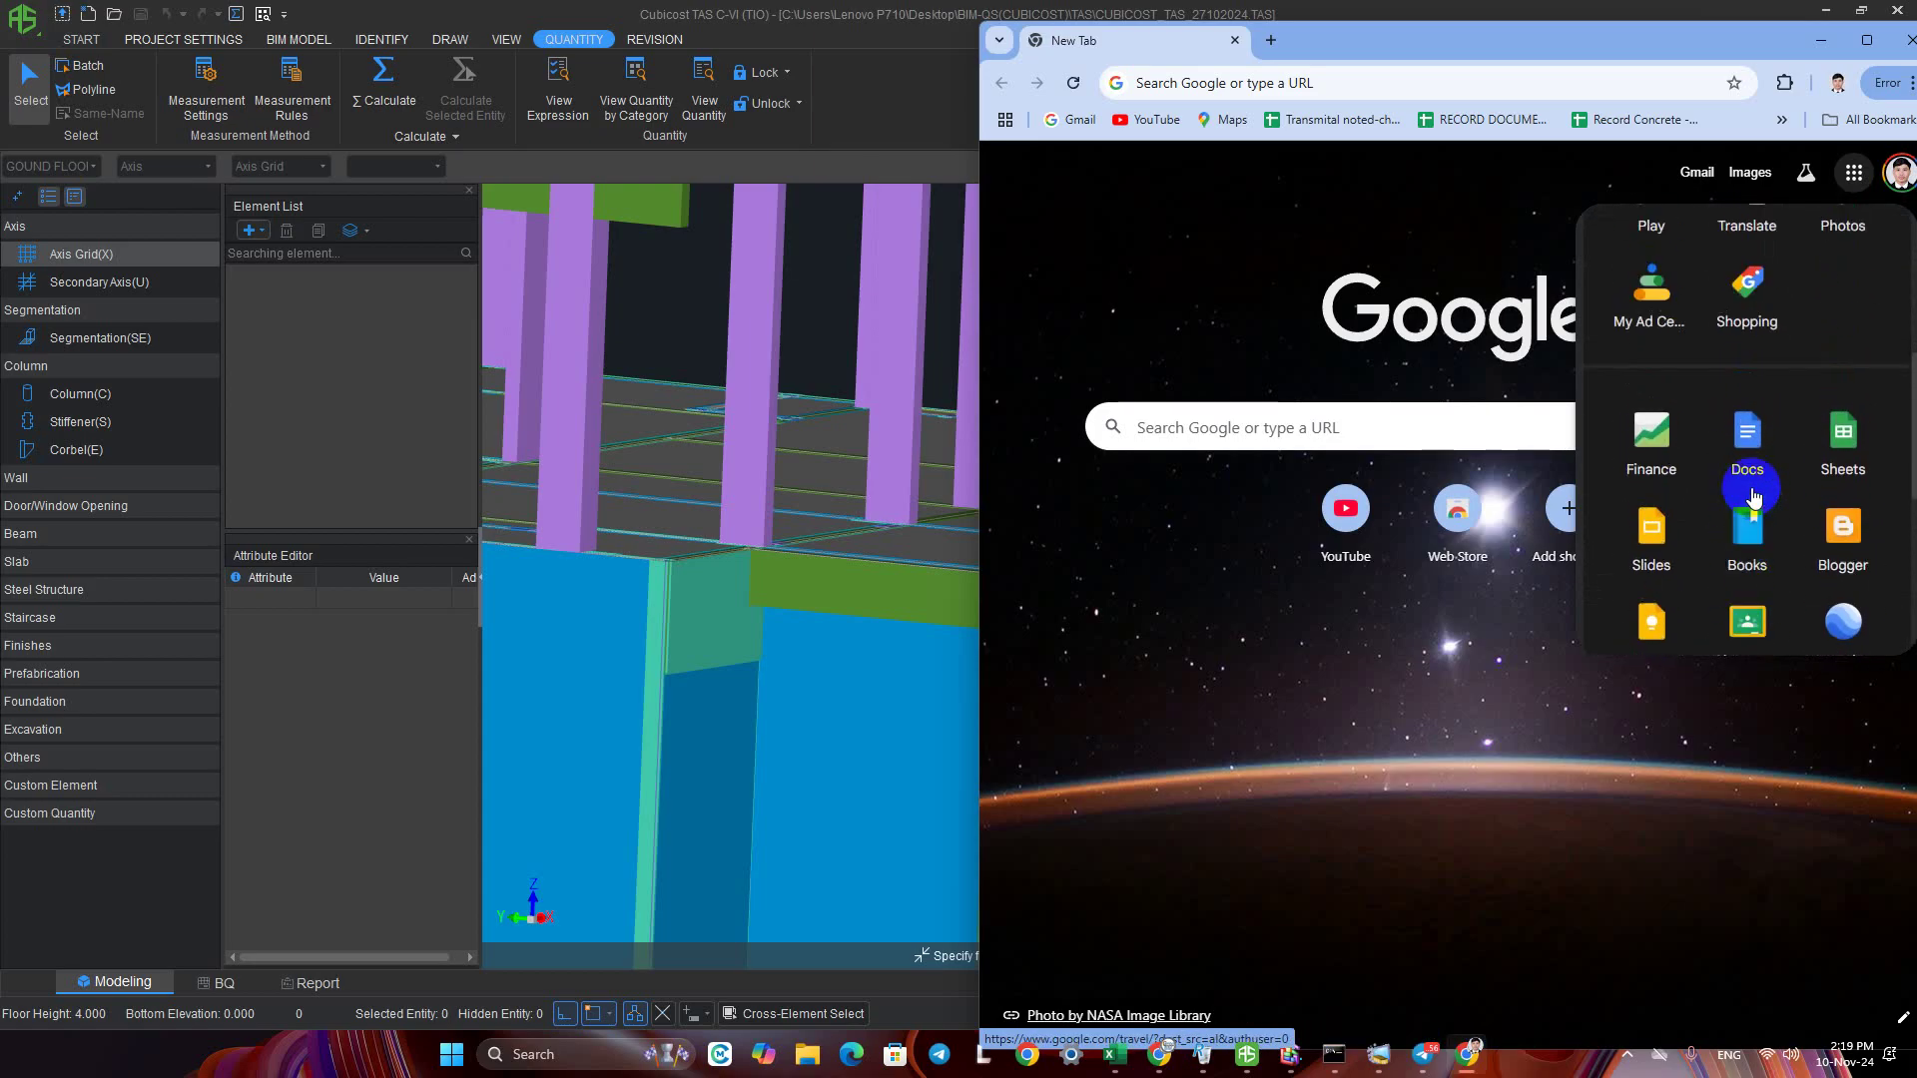
{"action": "left_click", "coordinate": [1634, 542]}
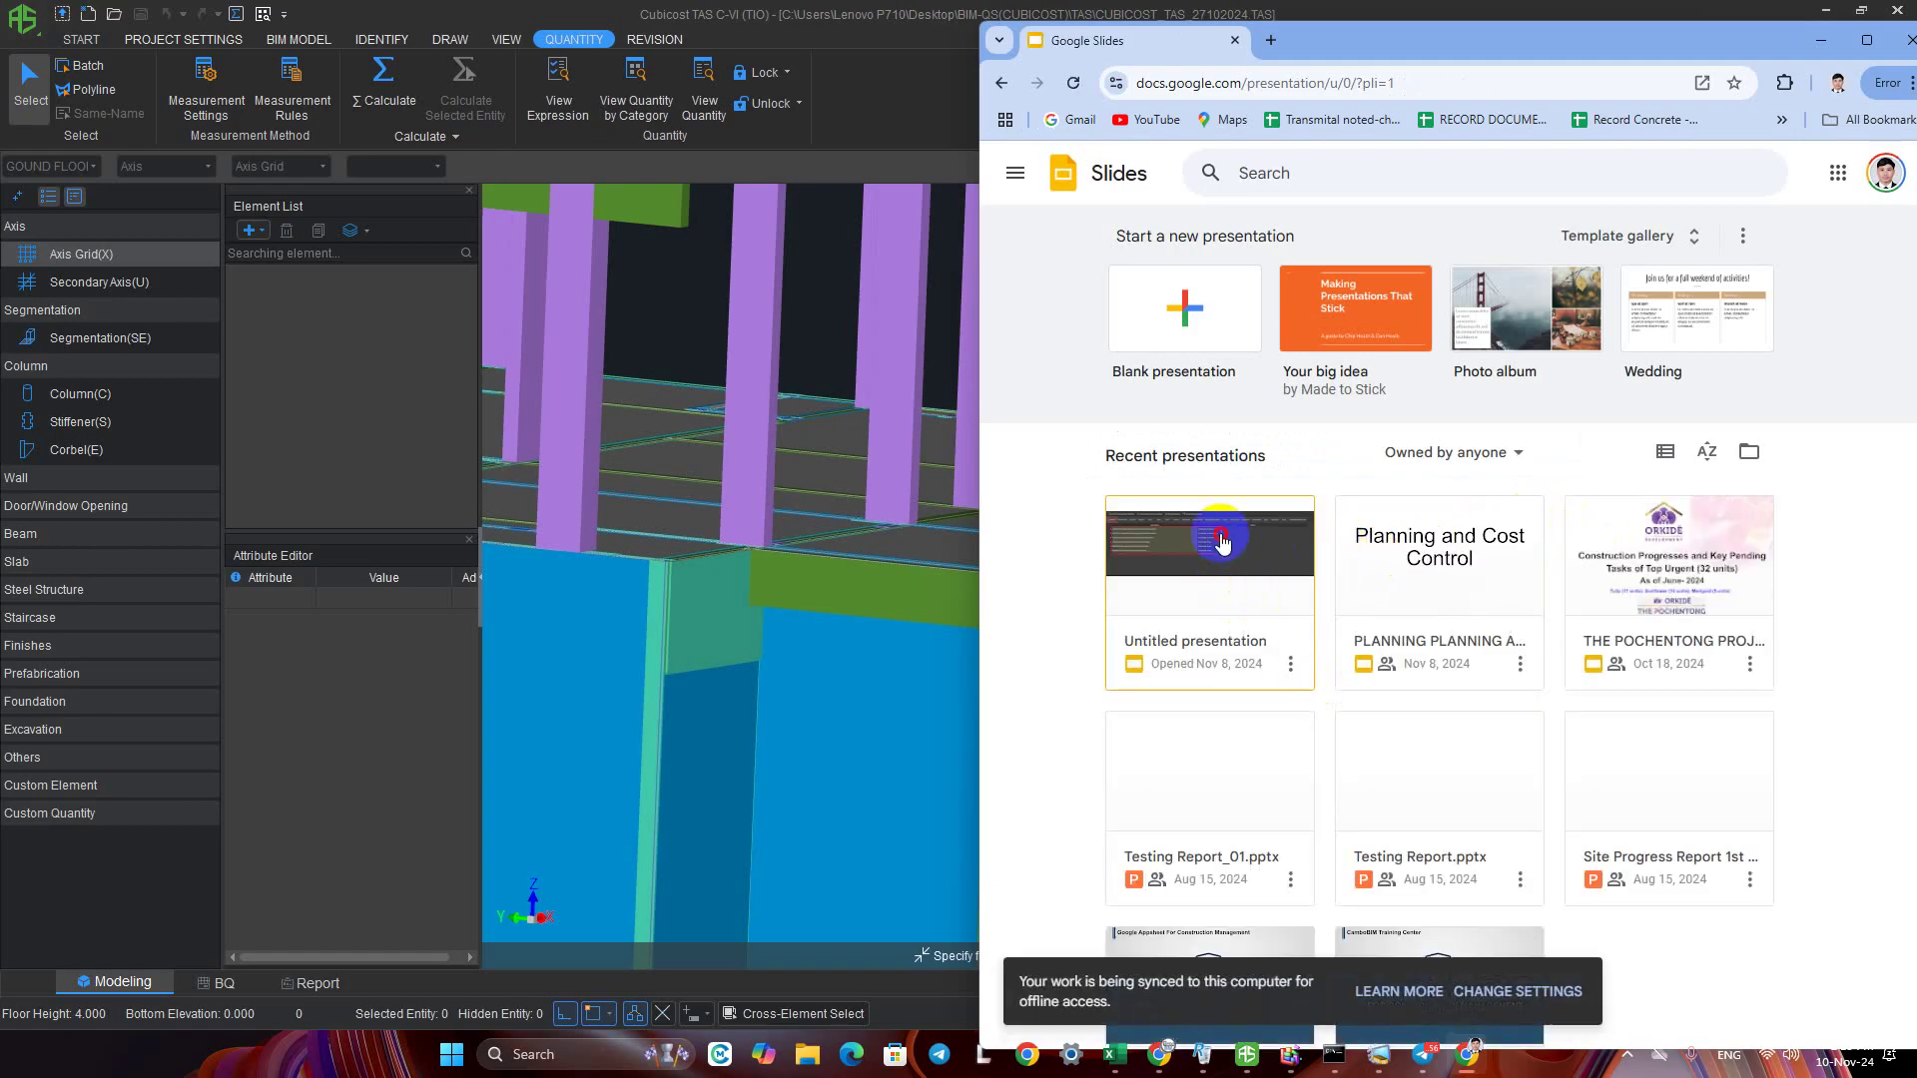
{"action": "left_click", "coordinate": [1244, 581]}
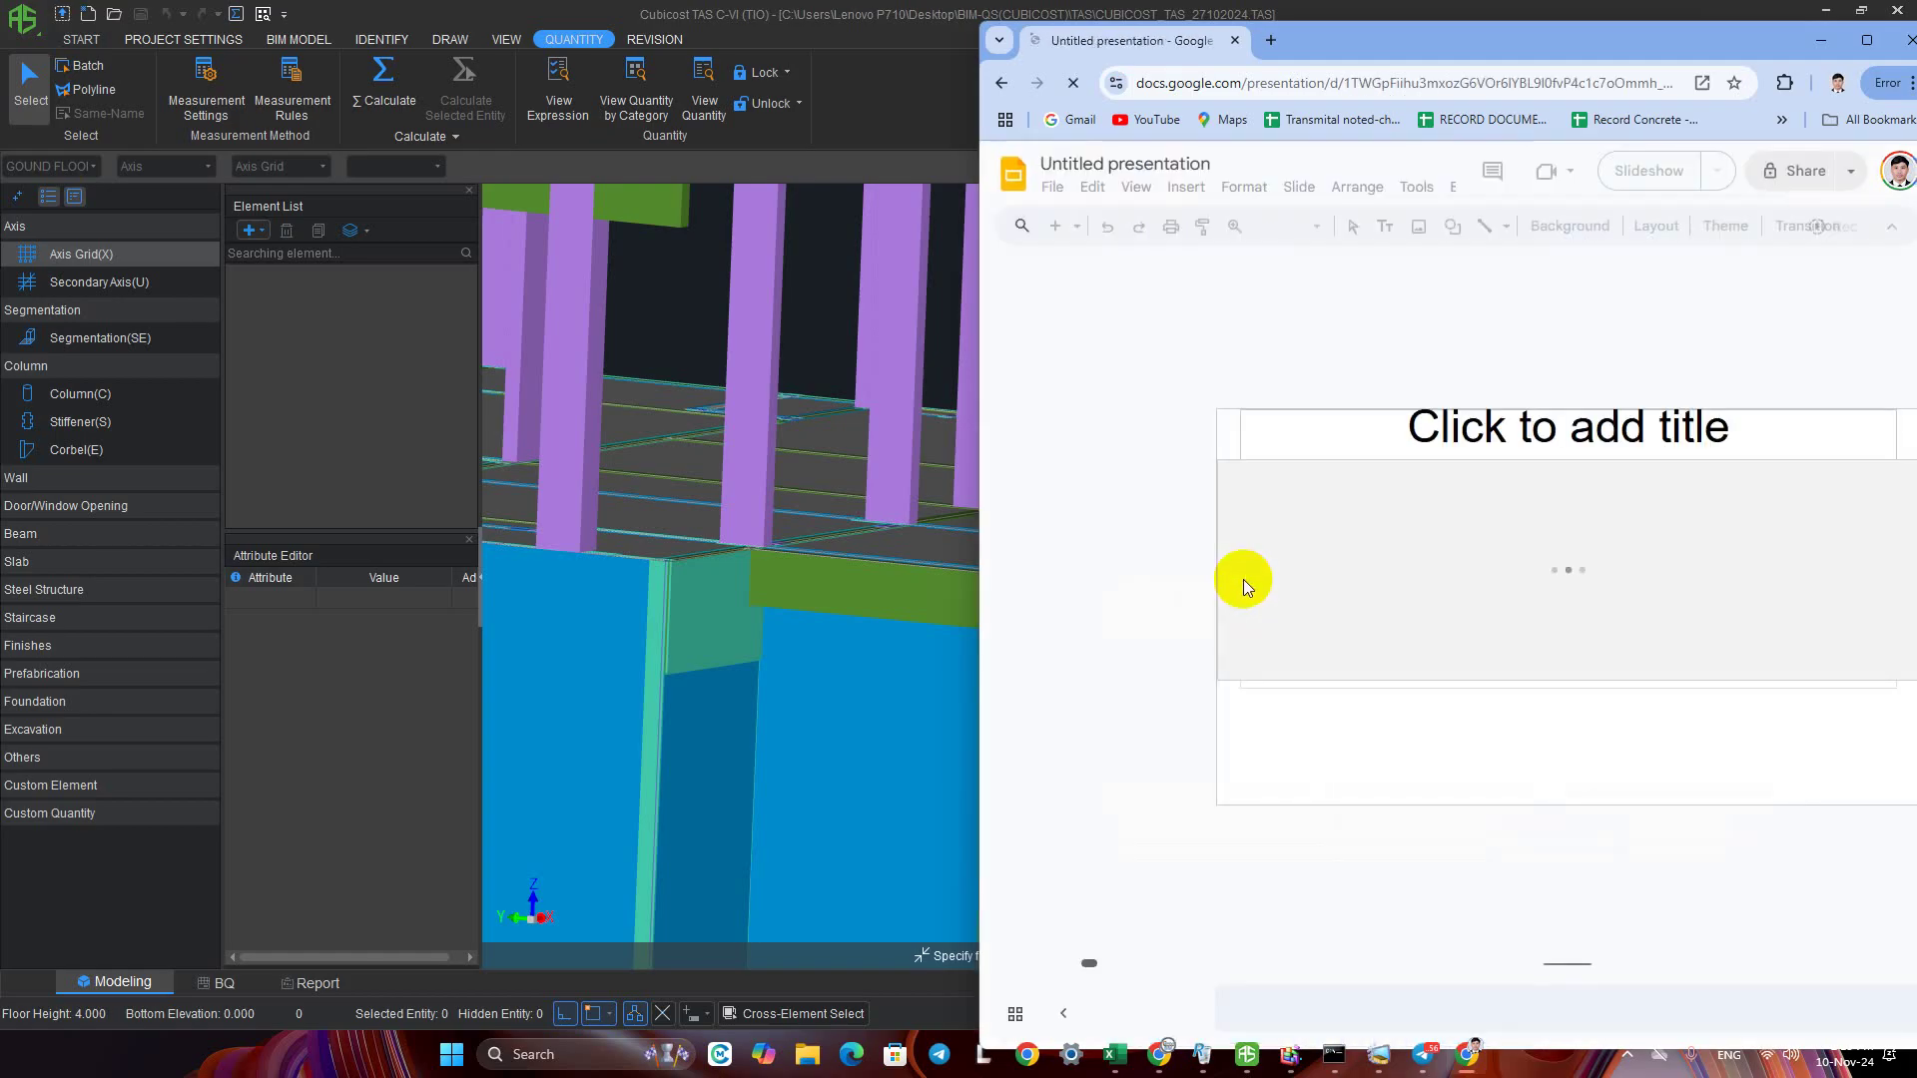
Maximise Chrome and browse the 70-slide deck, viewing slide 2 then slide 1's Excavation screenshot
{"action": "left_click", "coordinate": [1848, 45]}
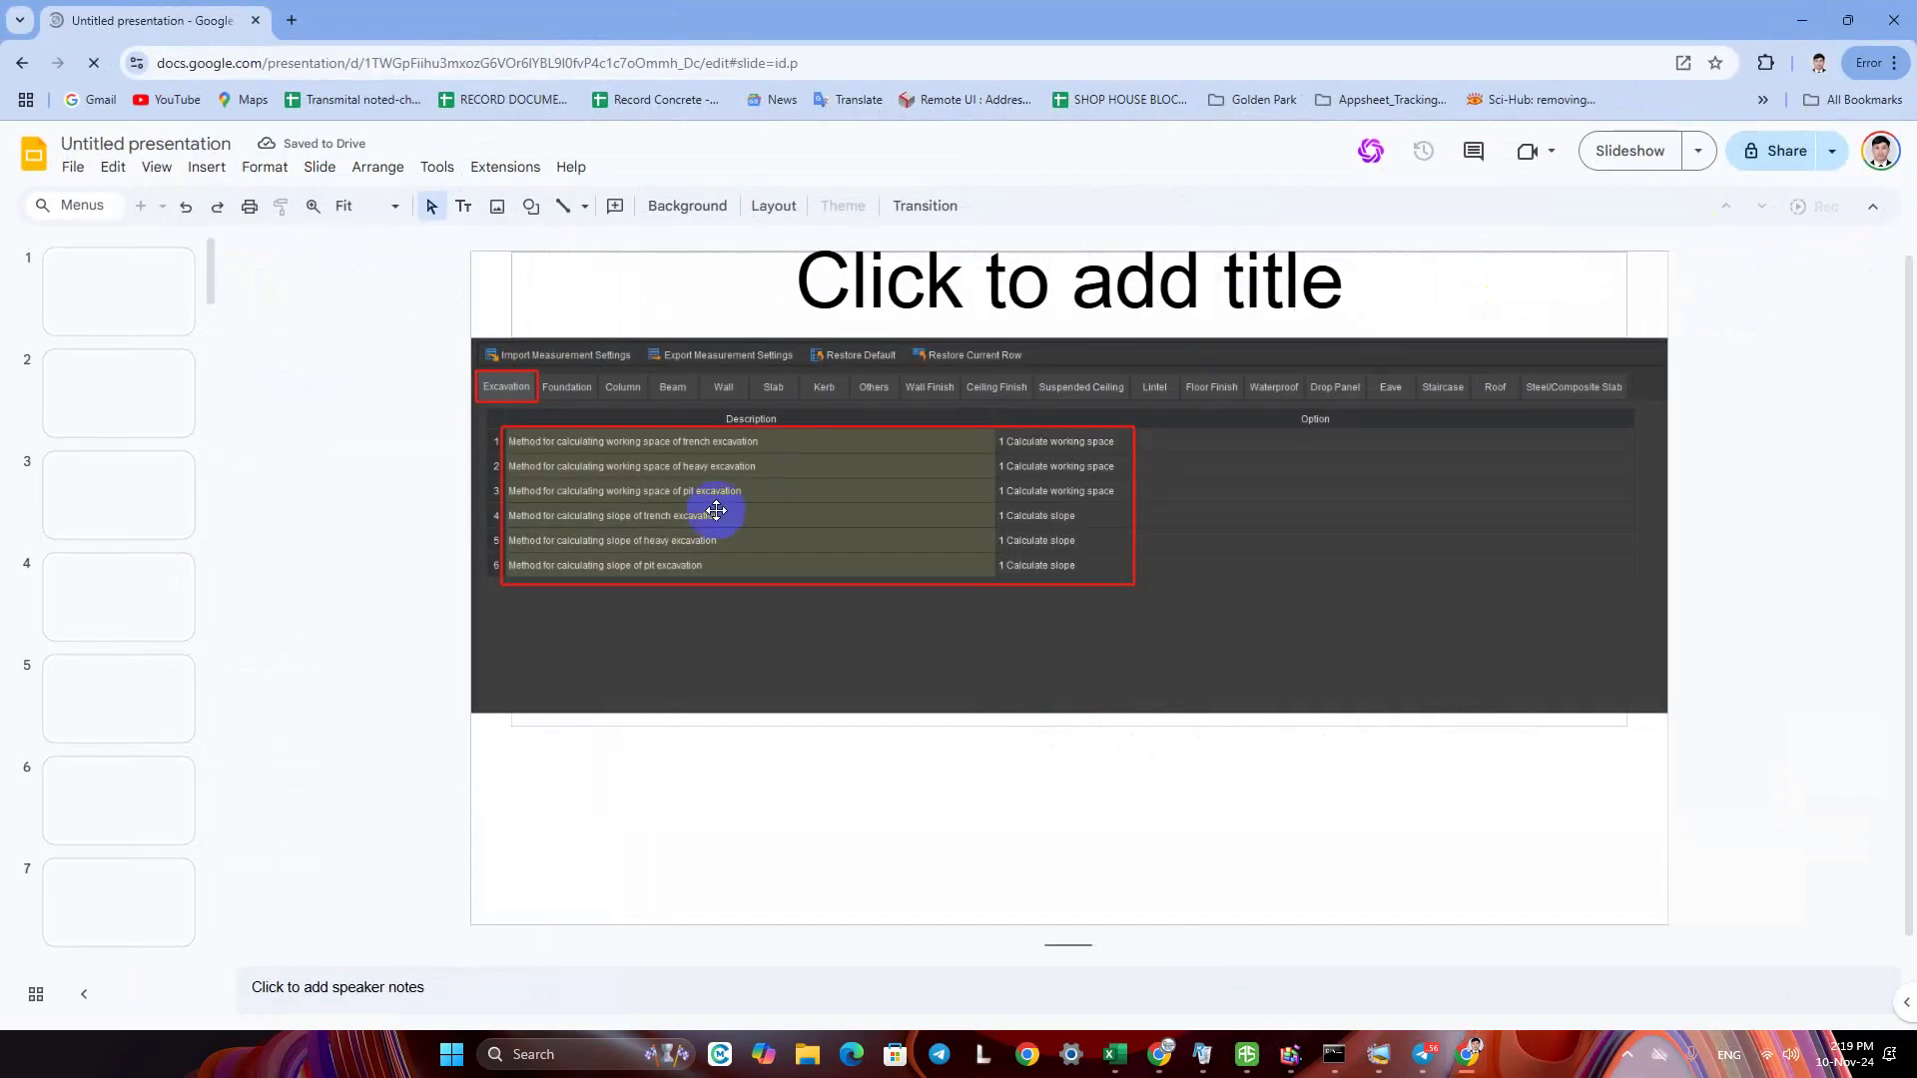
{"action": "scroll", "coordinate": [107, 824], "scroll_direction": "down", "scroll_amount": 5}
{"action": "scroll", "coordinate": [112, 789], "scroll_direction": "down", "scroll_amount": 6}
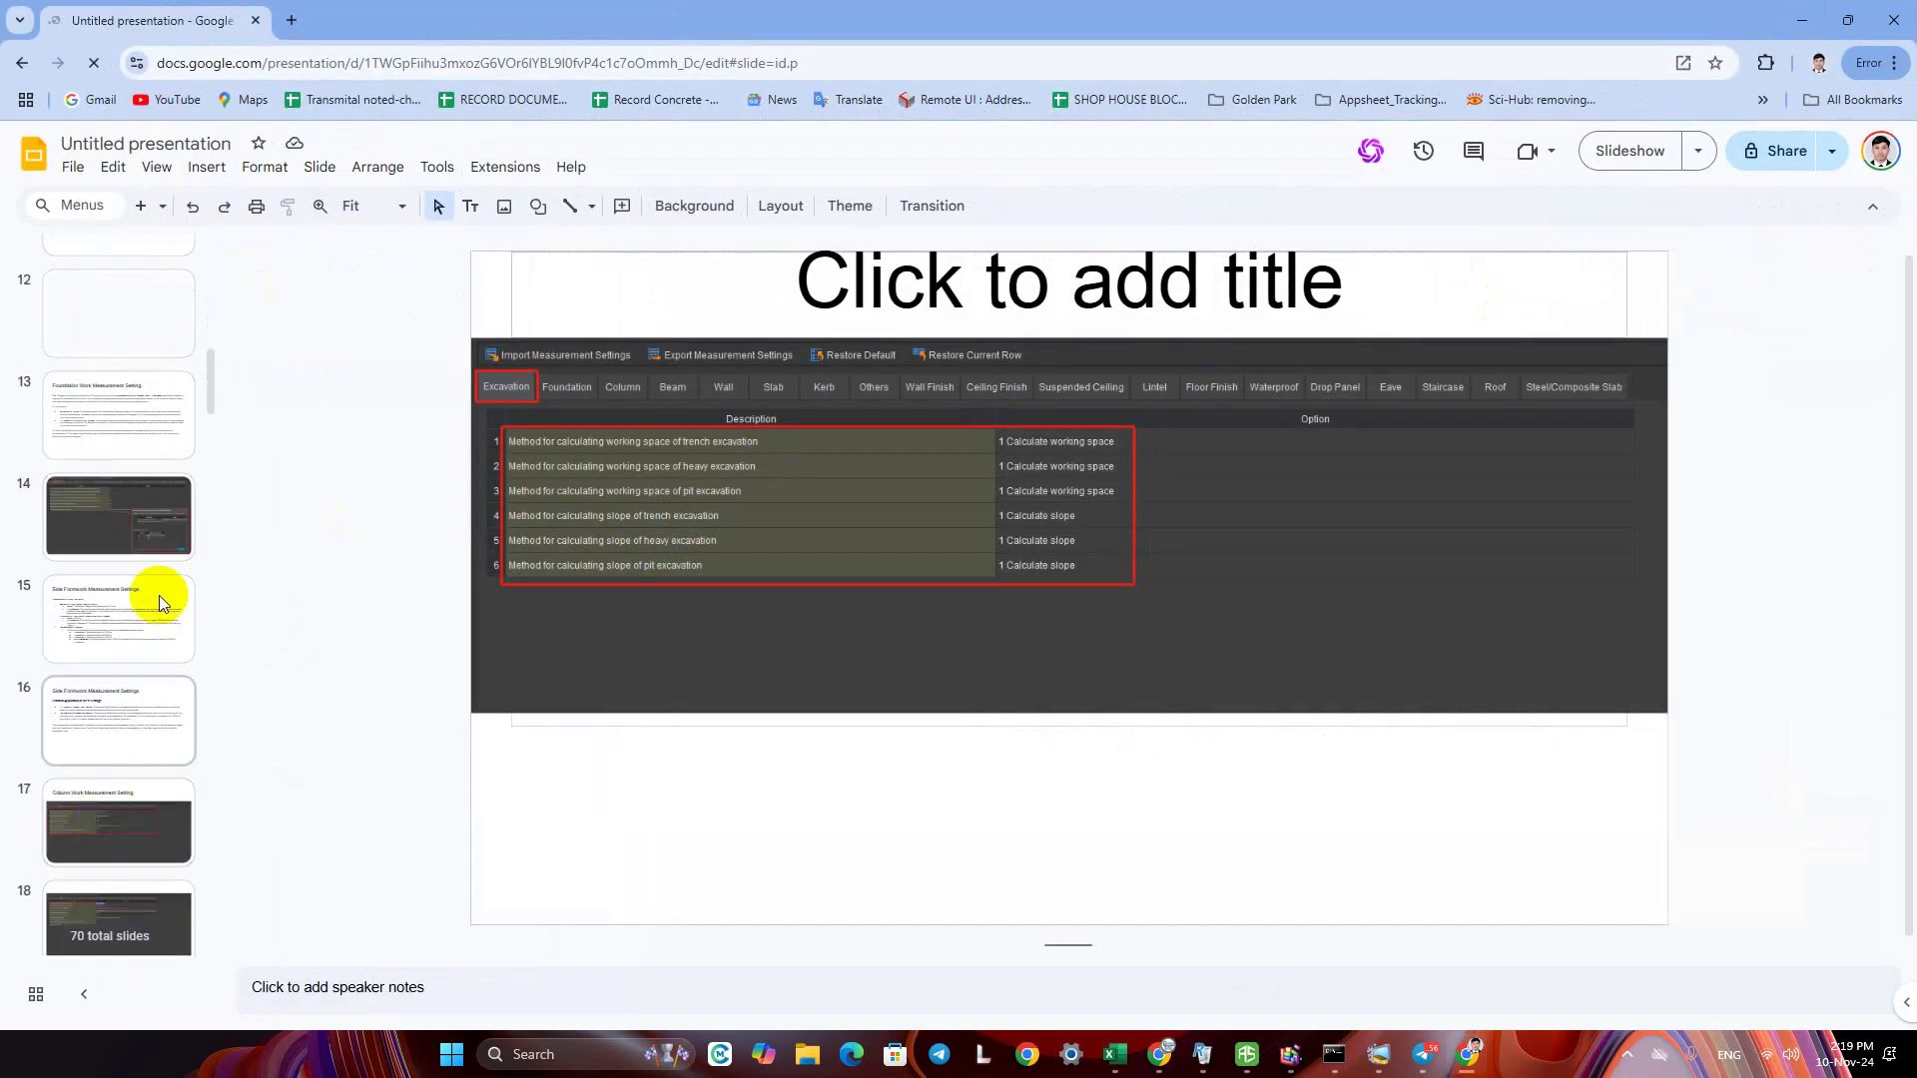
{"action": "left_click_drag", "start_coordinate": [211, 389], "coordinate": [307, 524]}
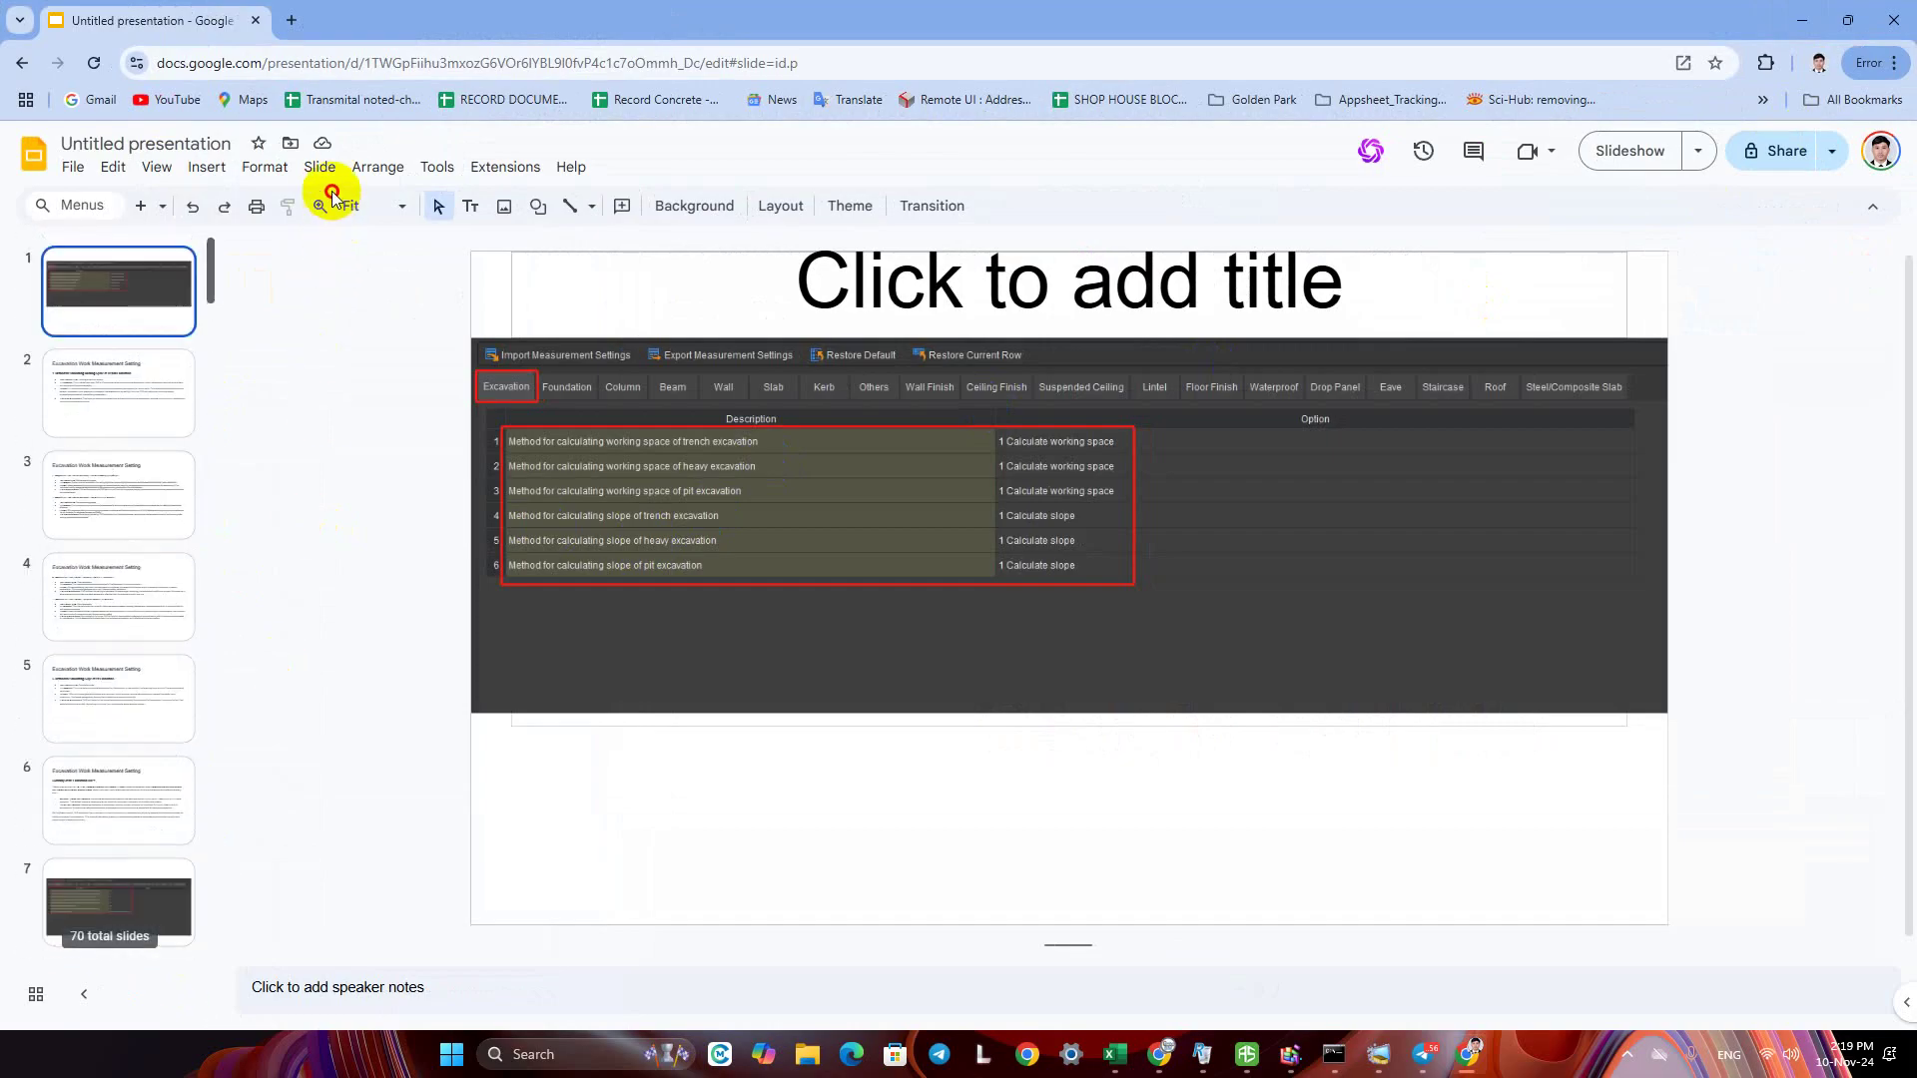
{"action": "left_click", "coordinate": [80, 430]}
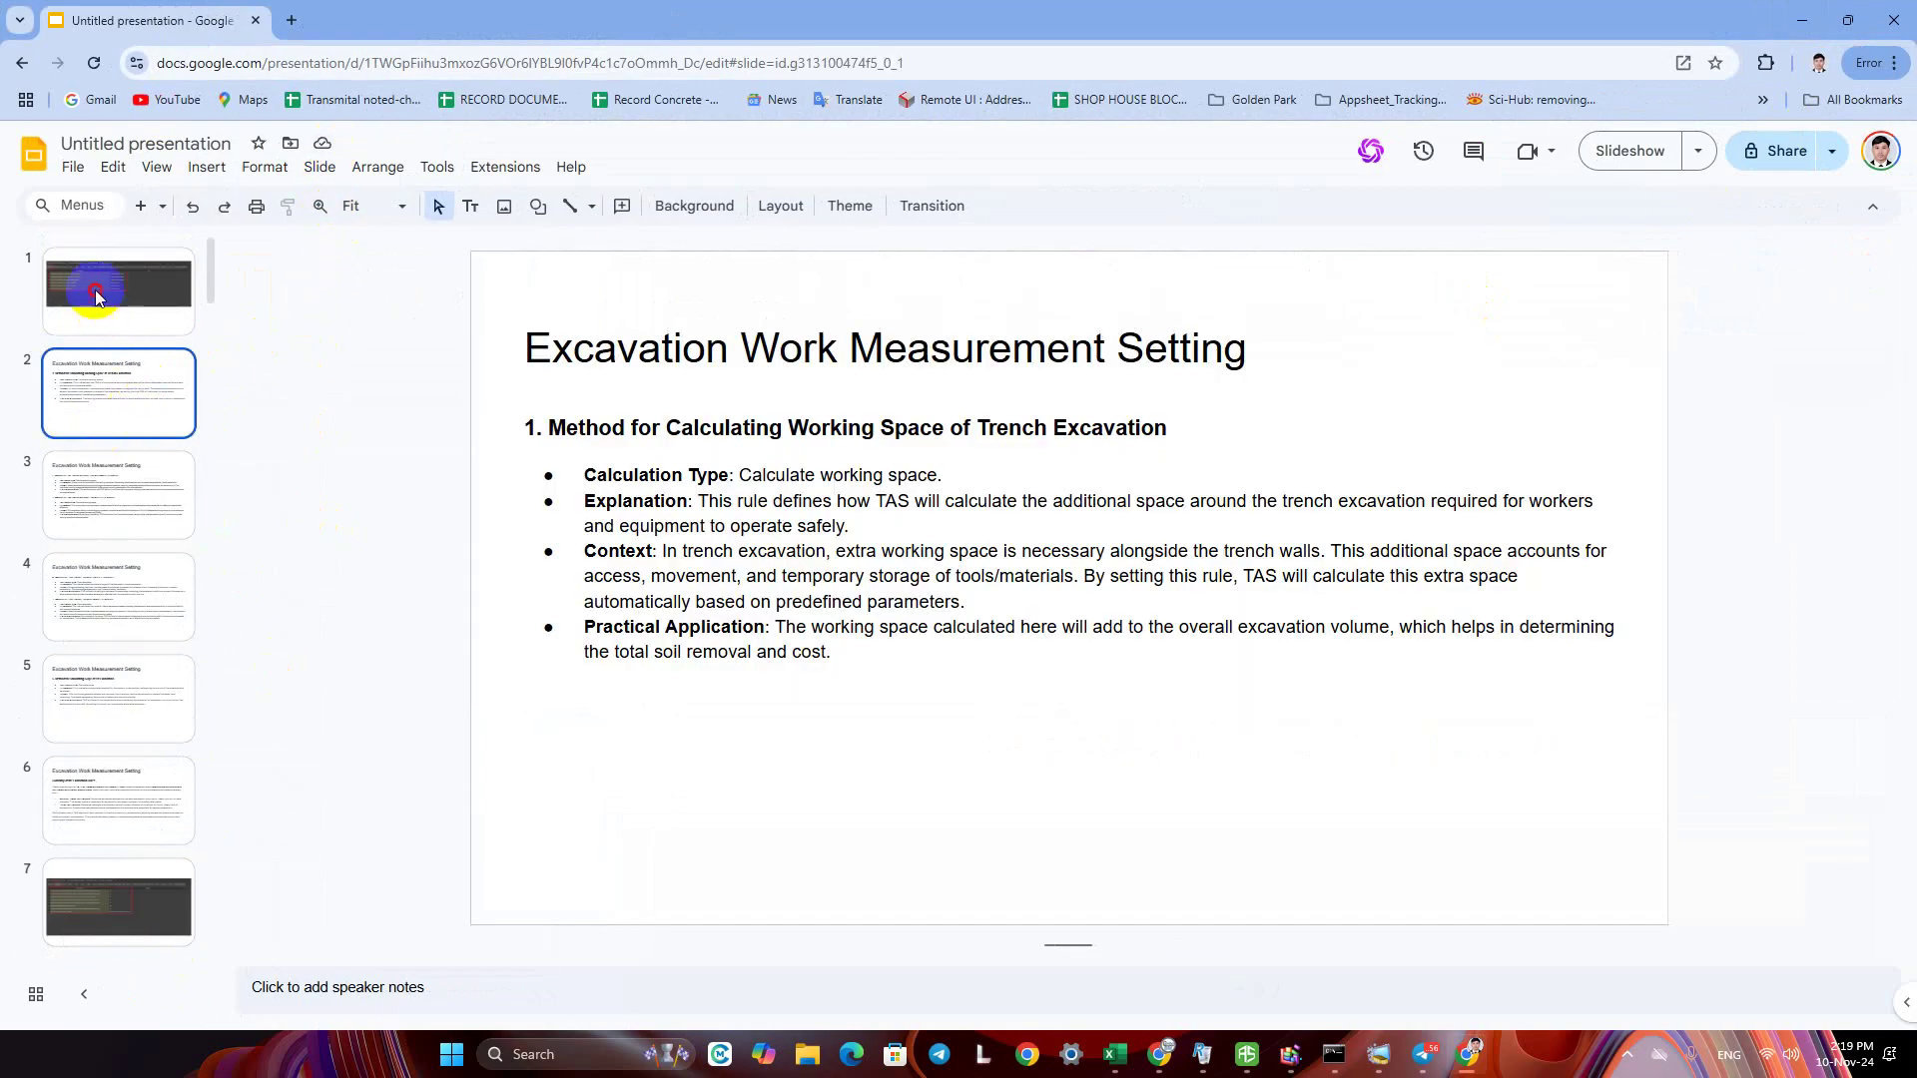
{"action": "left_click", "coordinate": [94, 290]}
{"action": "left_click", "coordinate": [527, 383]}
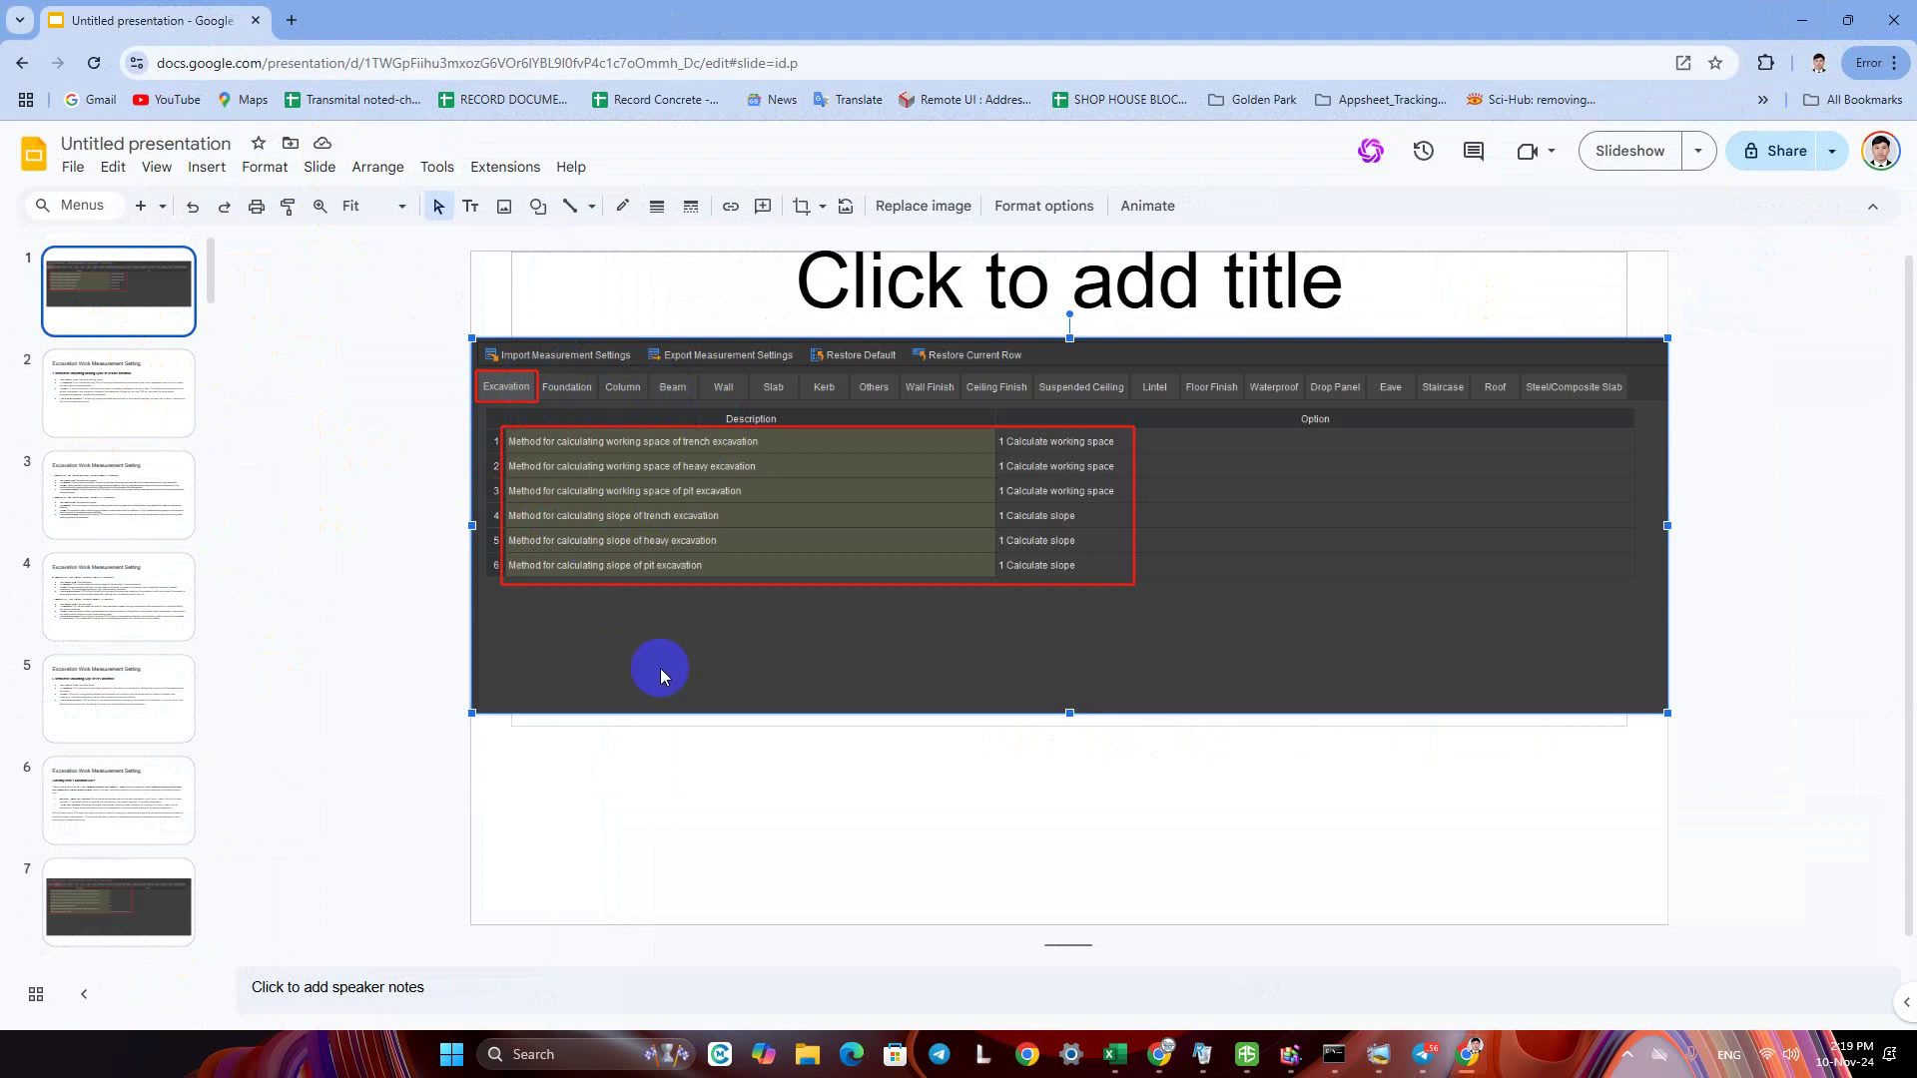
{"action": "left_click", "coordinate": [731, 793]}
Minimise the browser to bring the Cubicost 3D building model back to the front
{"action": "left_click", "coordinate": [1791, 22]}
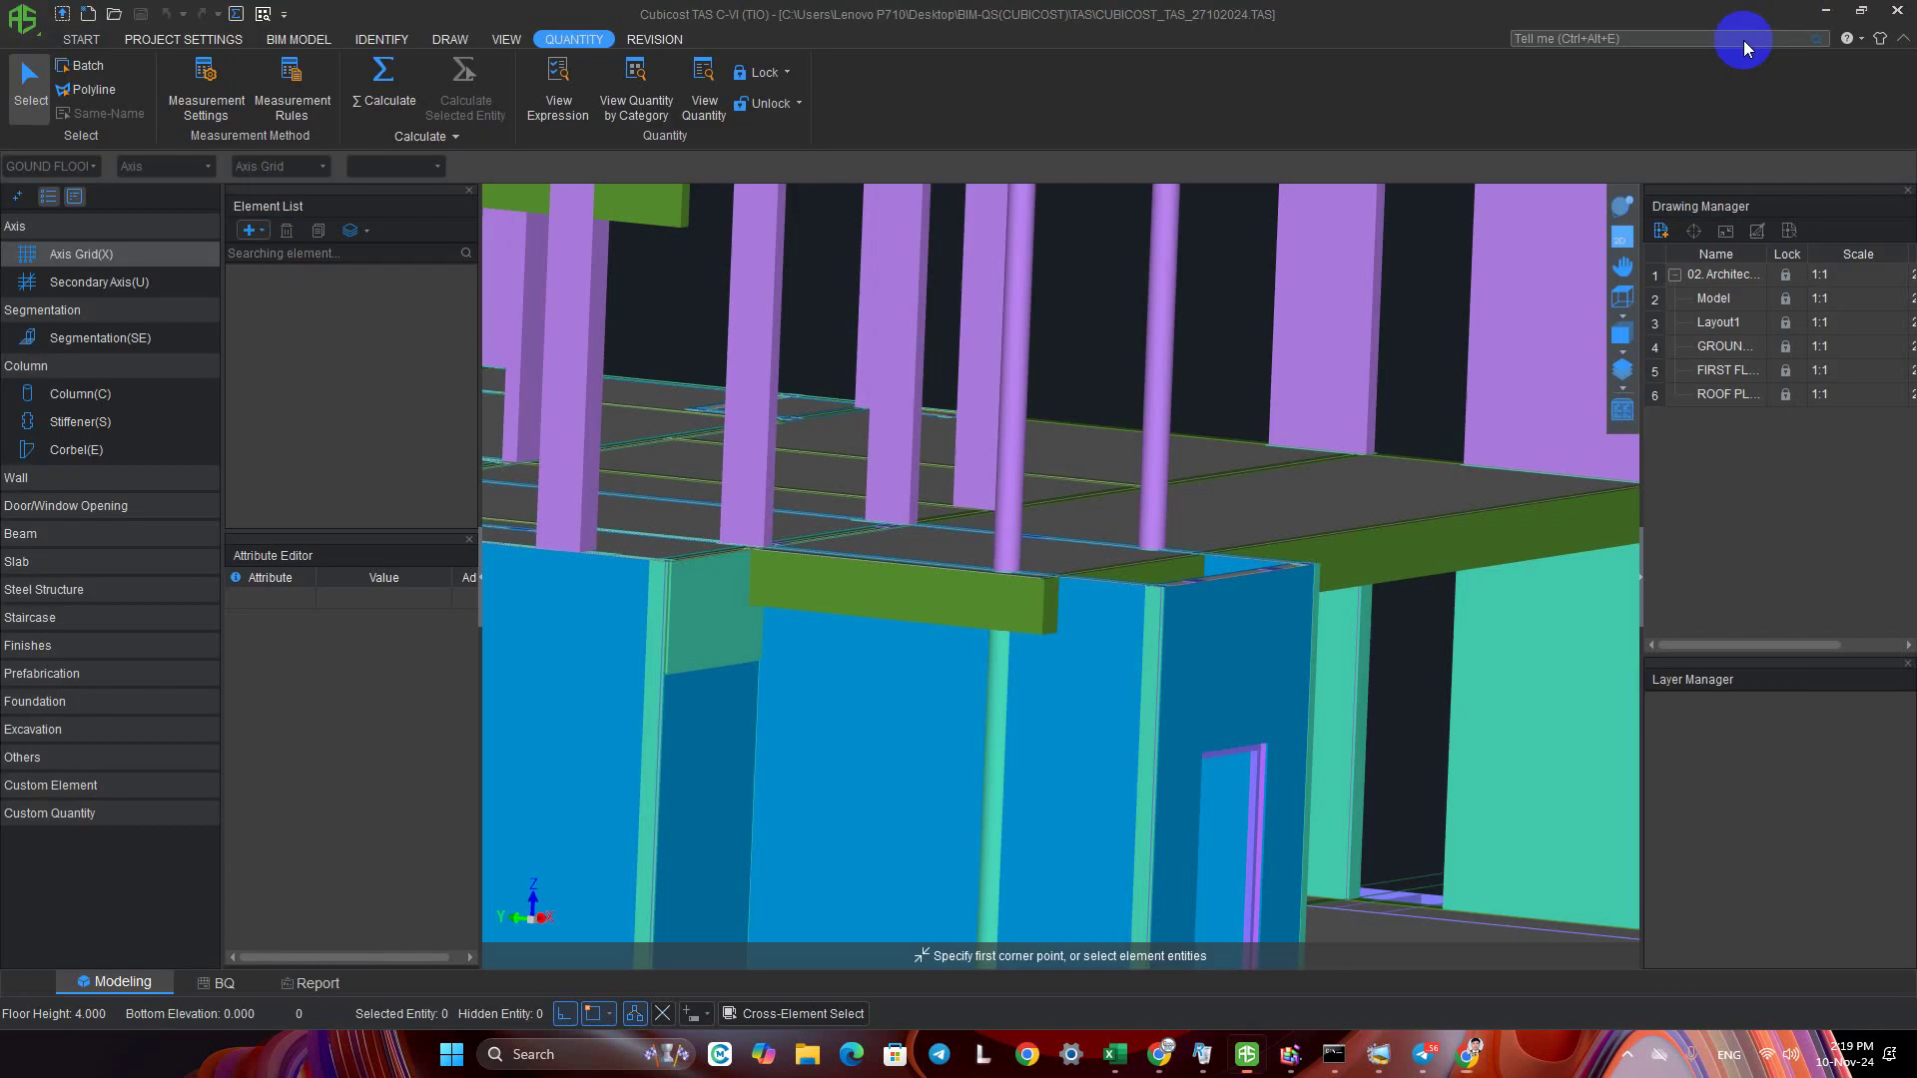